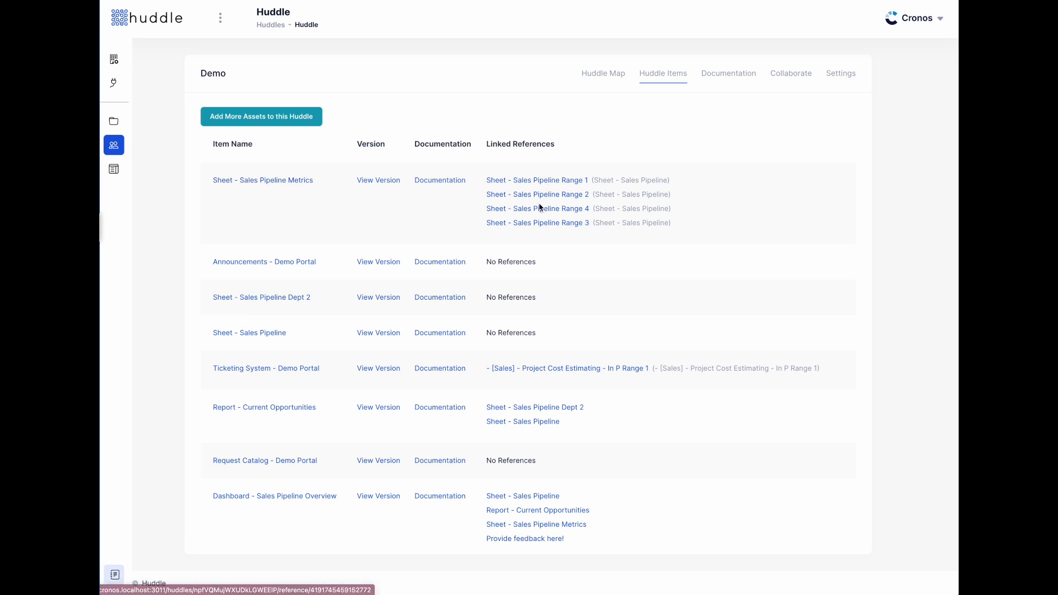
- Glance at the Documentation page, then open the Announcements - Demo Portal item from Huddle Items
{"action": "scroll", "coordinate": [553, 281], "scroll_direction": "down", "scroll_amount": 1}
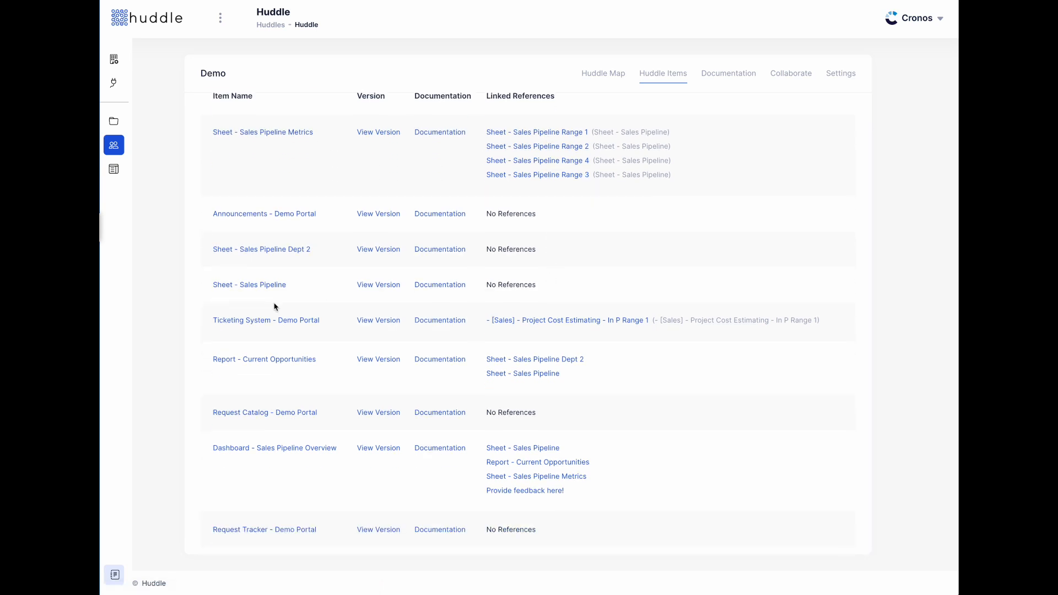
{"action": "left_click", "coordinate": [717, 70]}
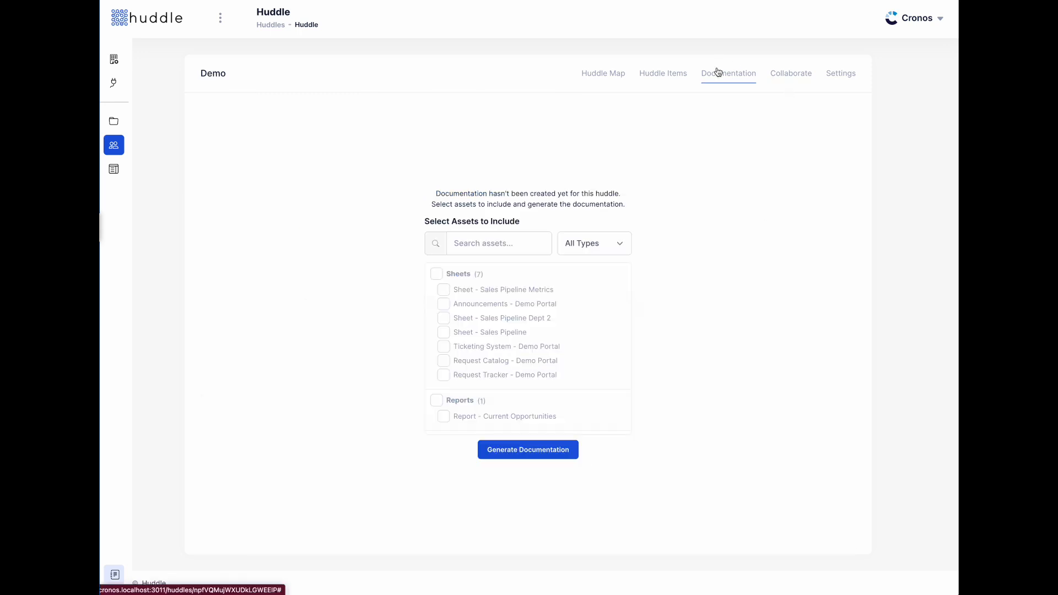
{"action": "left_click", "coordinate": [667, 74]}
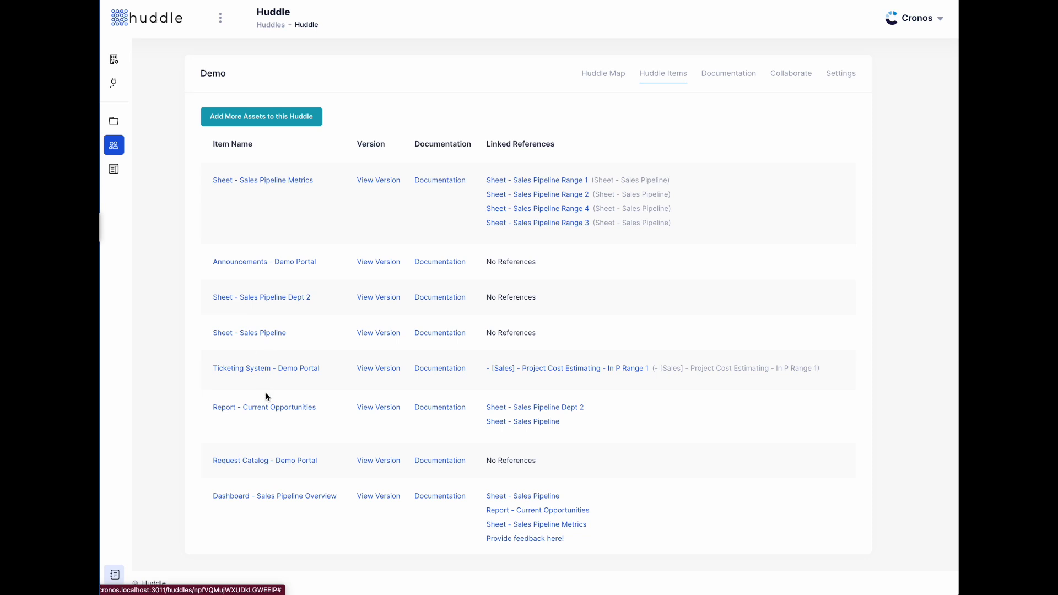
{"action": "scroll", "coordinate": [267, 398], "scroll_direction": "down", "scroll_amount": 1}
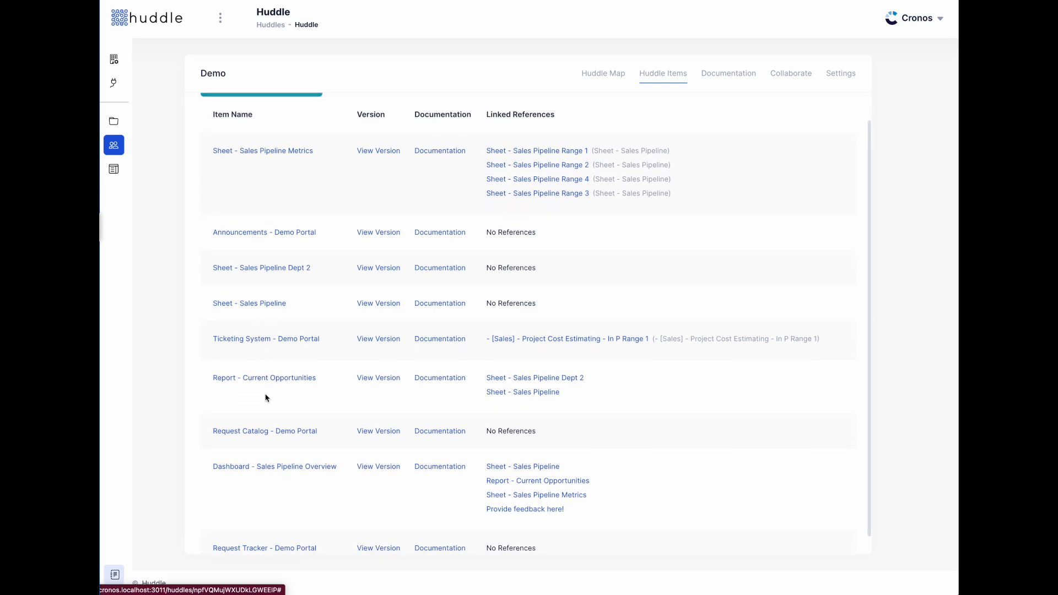
{"action": "left_click", "coordinate": [262, 231]}
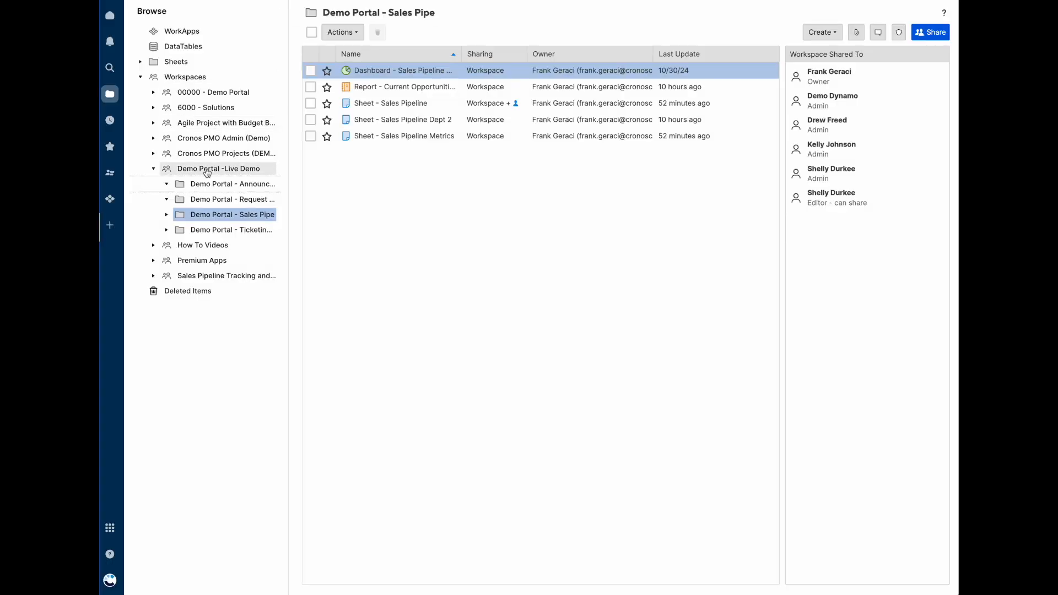
- Open the Announcements - Demo Portal sheet in the Announcements and News folder and scan its columns
{"action": "left_click", "coordinate": [281, 183]}
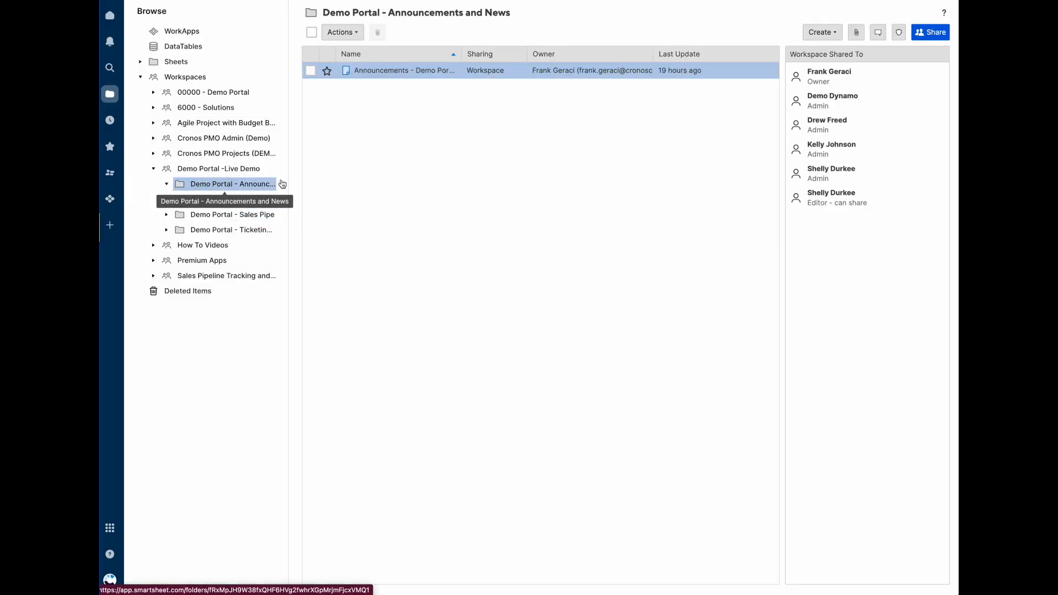
{"action": "left_click", "coordinate": [379, 70]}
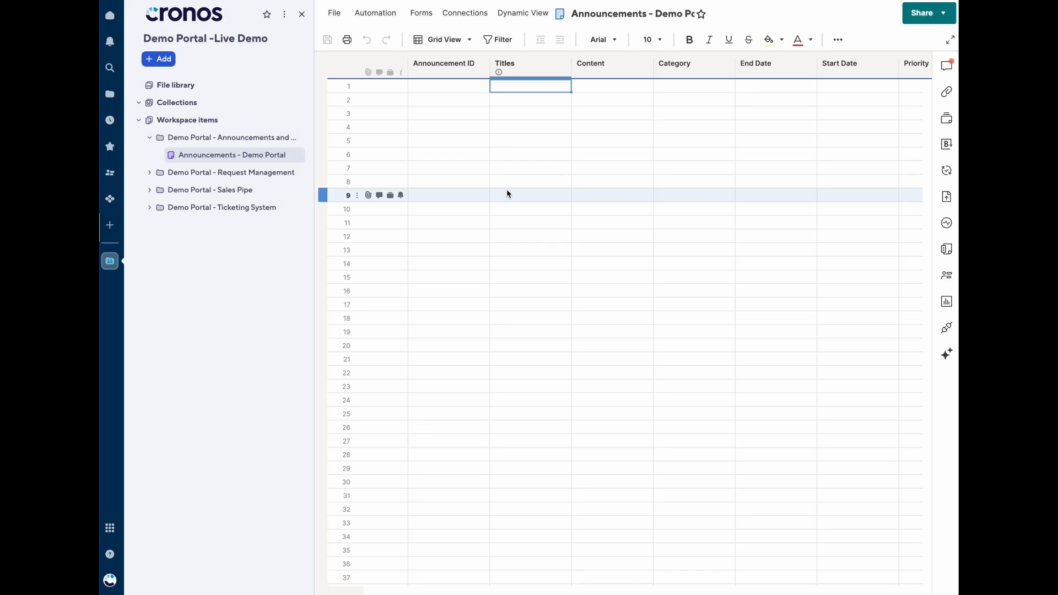
{"action": "scroll", "coordinate": [562, 124], "scroll_direction": "right", "scroll_amount": 3}
{"action": "scroll", "coordinate": [567, 123], "scroll_direction": "left", "scroll_amount": 3}
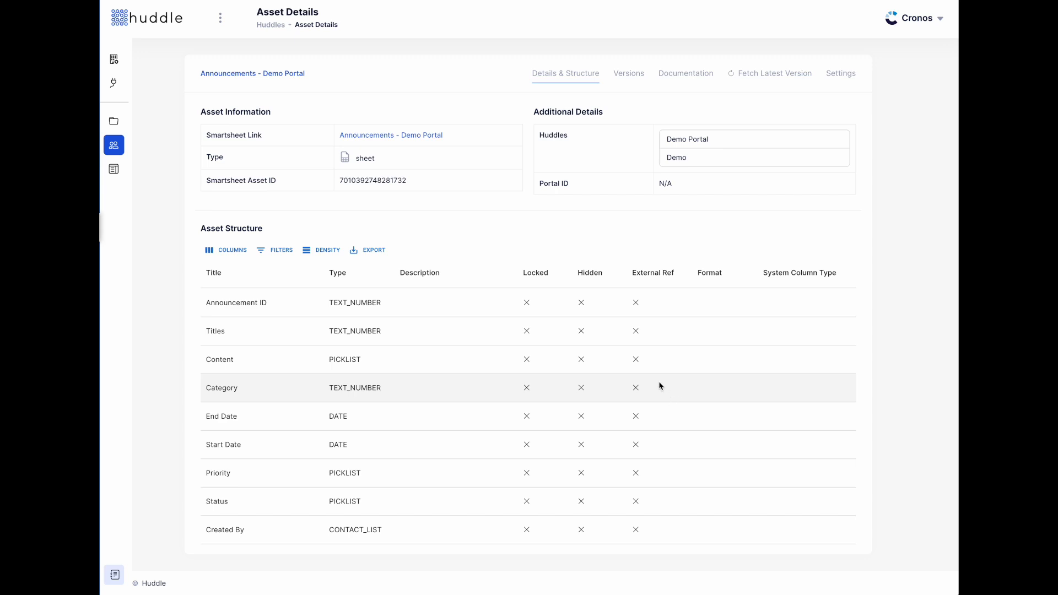
- Review the structure table, then switch to the Versions comparison for the announcements sheet
{"action": "scroll", "coordinate": [449, 355], "scroll_direction": "down", "scroll_amount": 1}
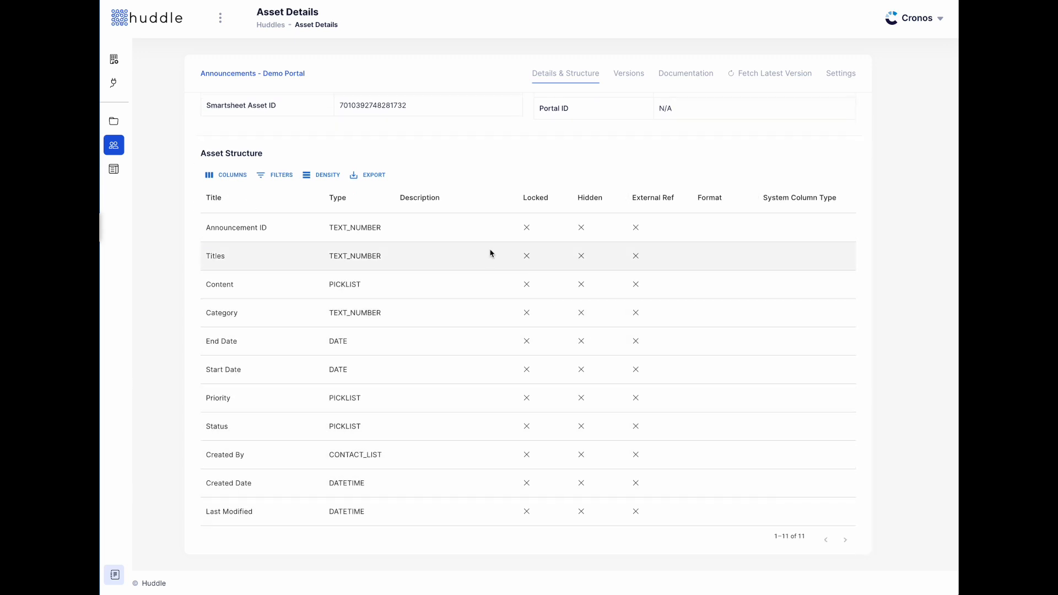
{"action": "scroll", "coordinate": [609, 437], "scroll_direction": "up", "scroll_amount": 1}
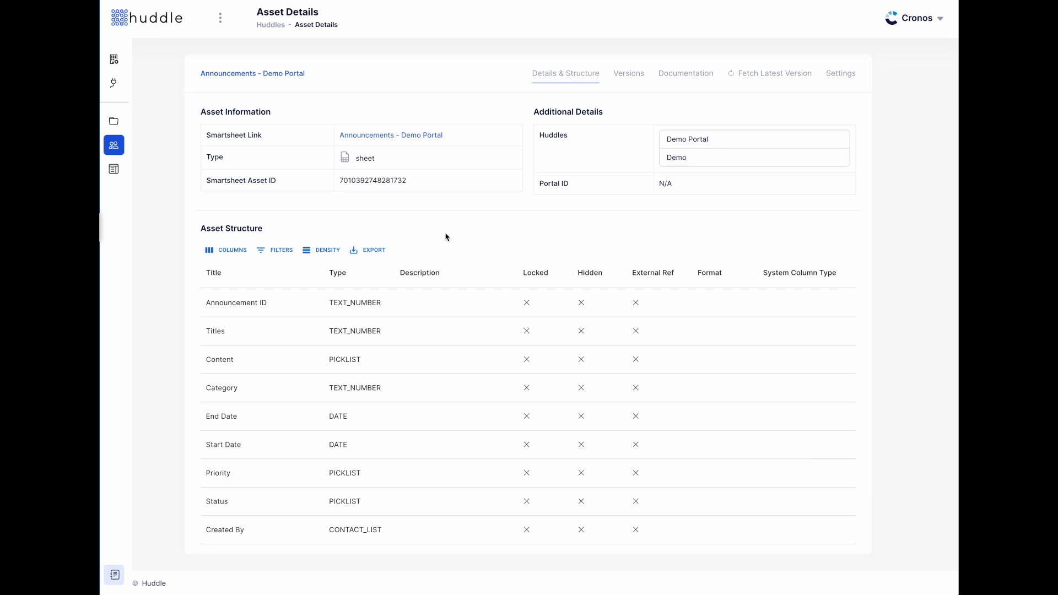
{"action": "left_click", "coordinate": [627, 80]}
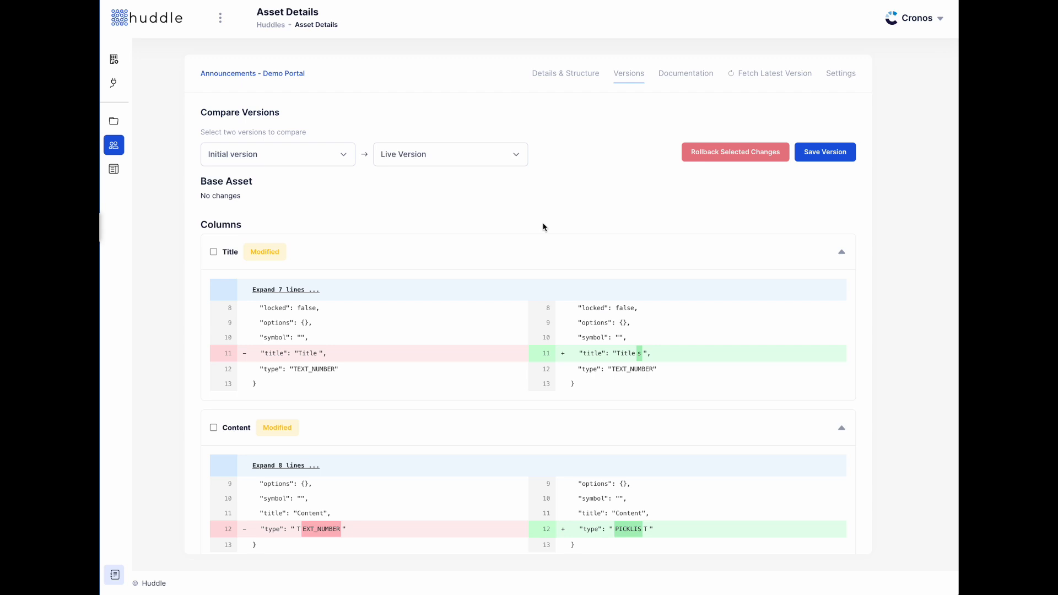
- Review the version diffs and begin a Save Version with the commit message box focused
{"action": "scroll", "coordinate": [543, 227], "scroll_direction": "down", "scroll_amount": 2}
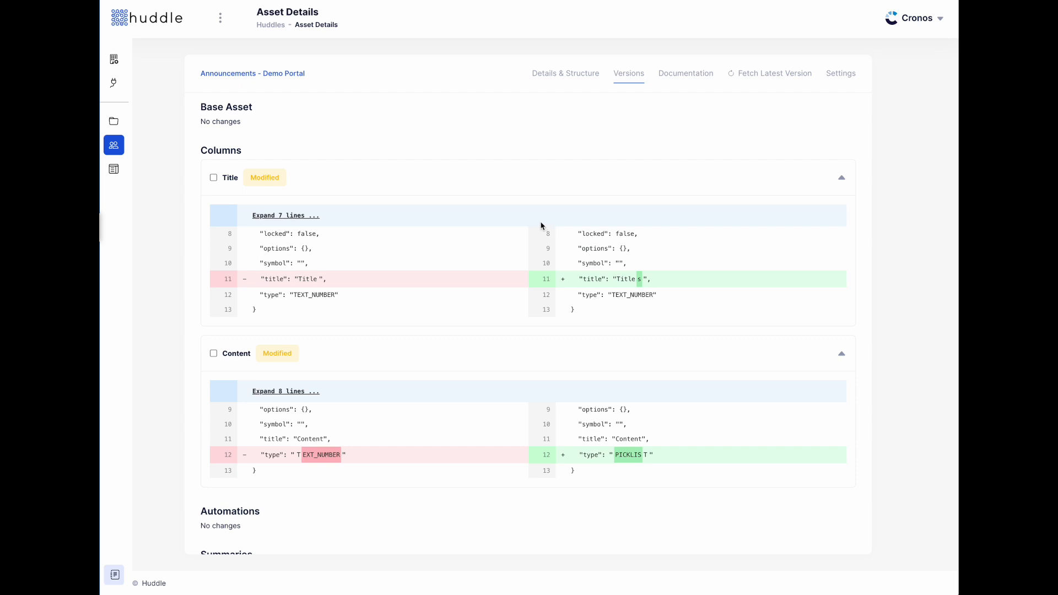
{"action": "scroll", "coordinate": [542, 226], "scroll_direction": "up", "scroll_amount": 1}
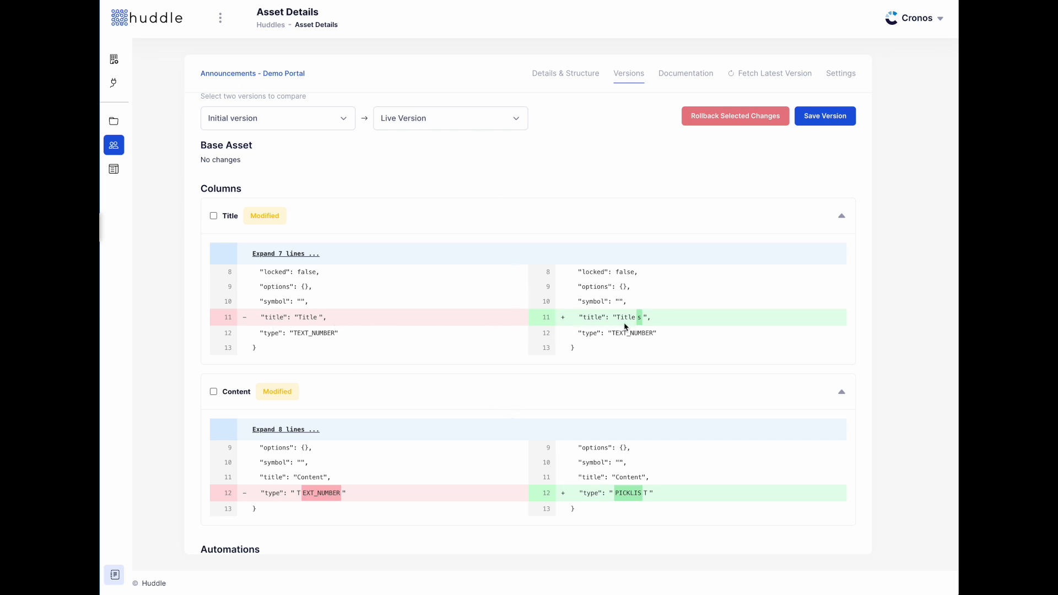
{"action": "scroll", "coordinate": [626, 361], "scroll_direction": "down", "scroll_amount": 1}
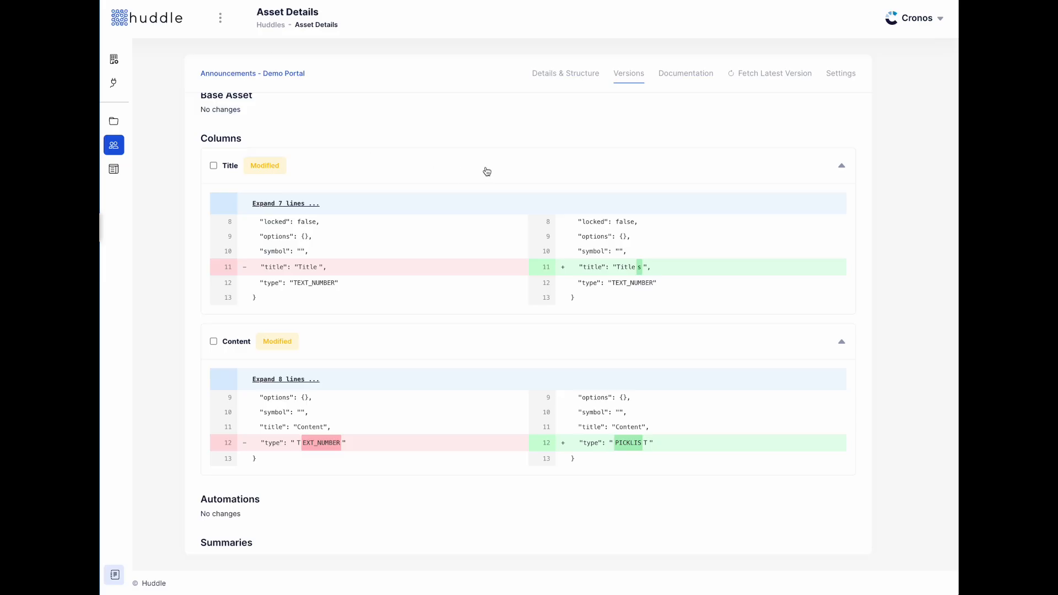
{"action": "scroll", "coordinate": [543, 239], "scroll_direction": "up", "scroll_amount": 3}
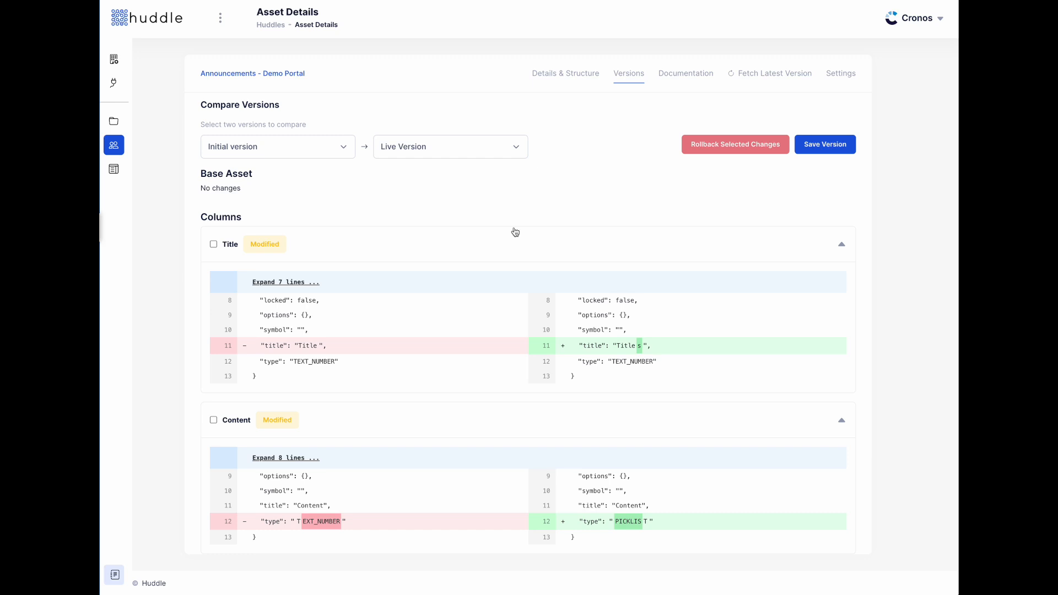
{"action": "left_click", "coordinate": [830, 144]}
{"action": "left_click", "coordinate": [552, 309]}
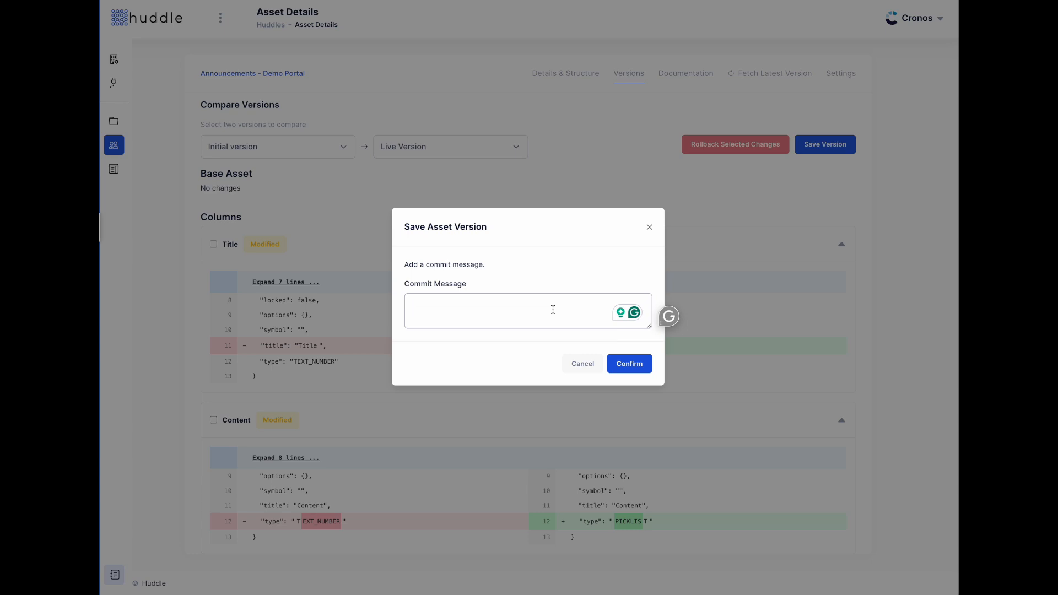
- Save the version with commit message 'This was the outcome of a meeting on 12/13'
{"action": "type", "text": "This was the"}
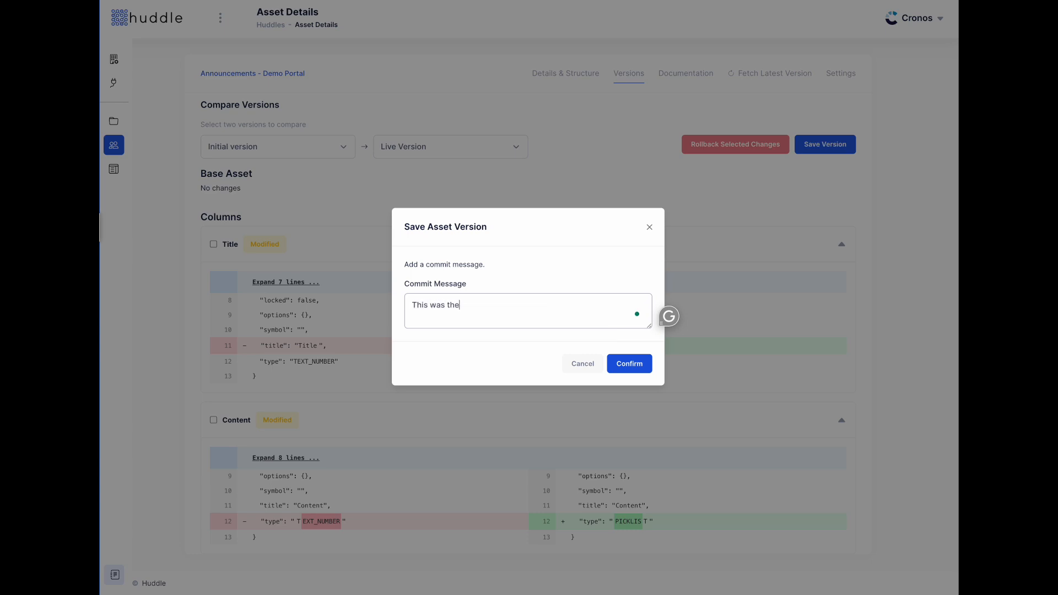
{"action": "type", "text": " outcome of a meeting on 12/13"}
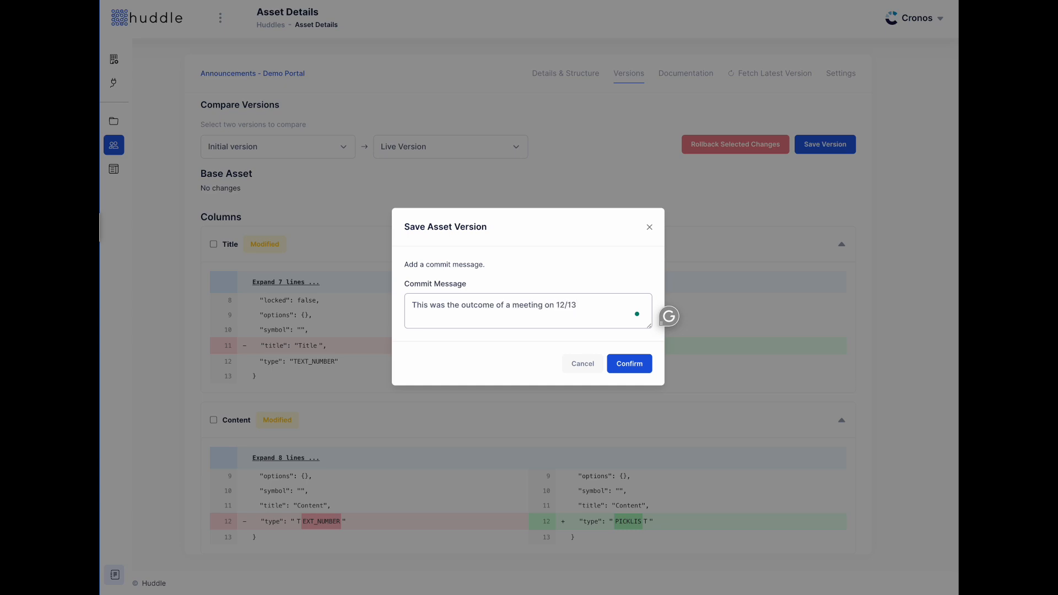
{"action": "left_click", "coordinate": [627, 366]}
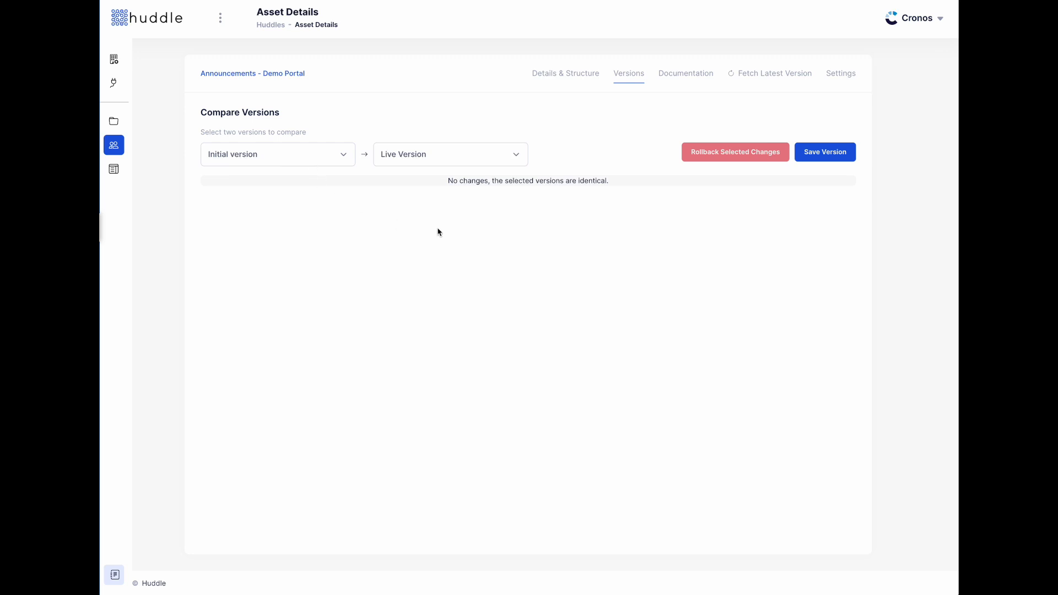
- Fetch the latest version, then rename the Titles column back to Title in Smartsheet
{"action": "left_click", "coordinate": [784, 73]}
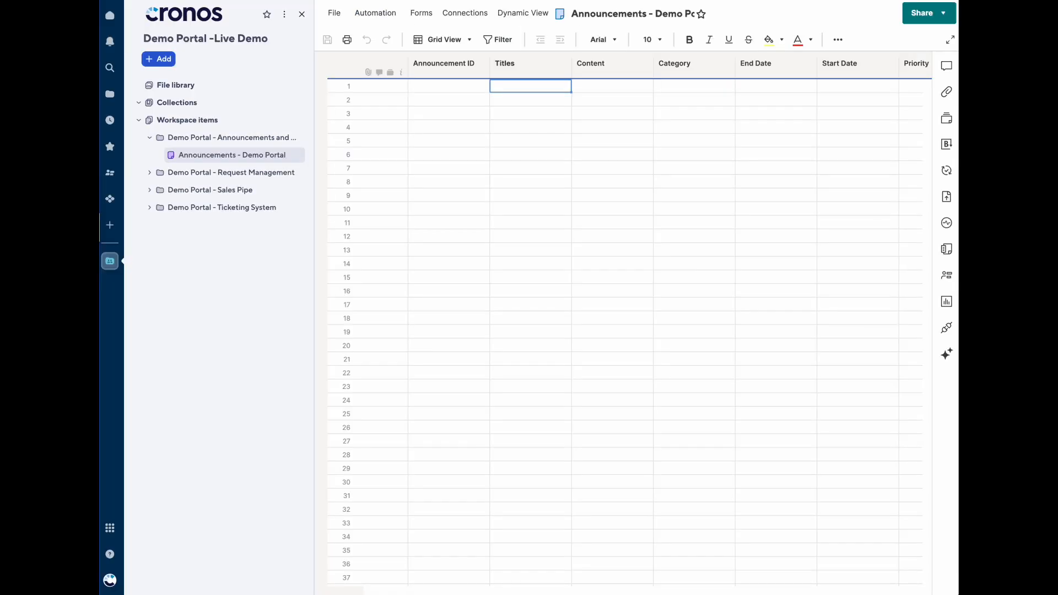
{"action": "double_click", "coordinate": [521, 71]}
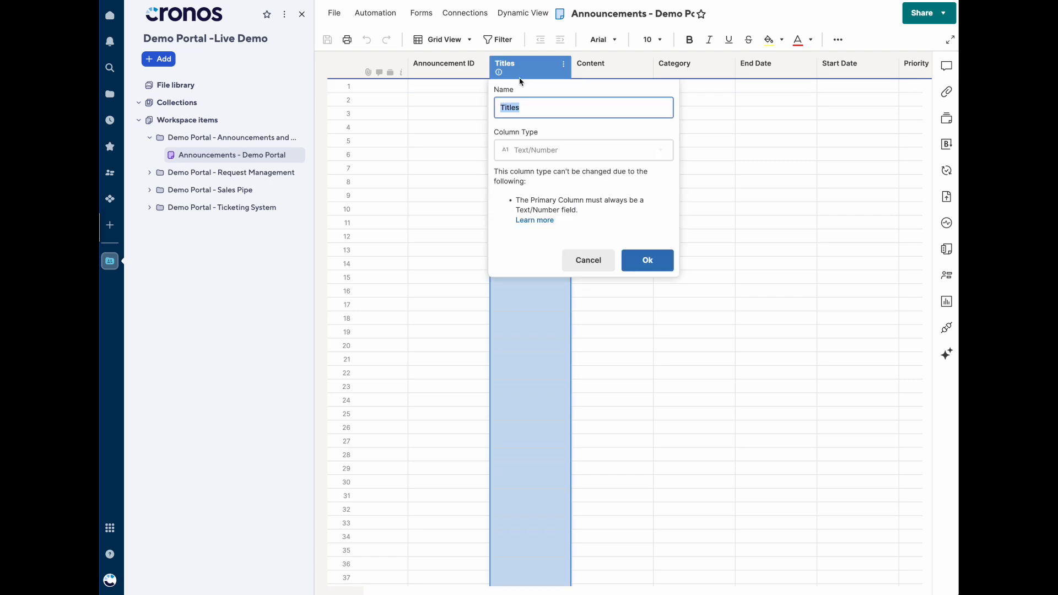
{"action": "left_click", "coordinate": [552, 105]}
{"action": "key", "text": "BackSpace"}
{"action": "left_click", "coordinate": [647, 260]}
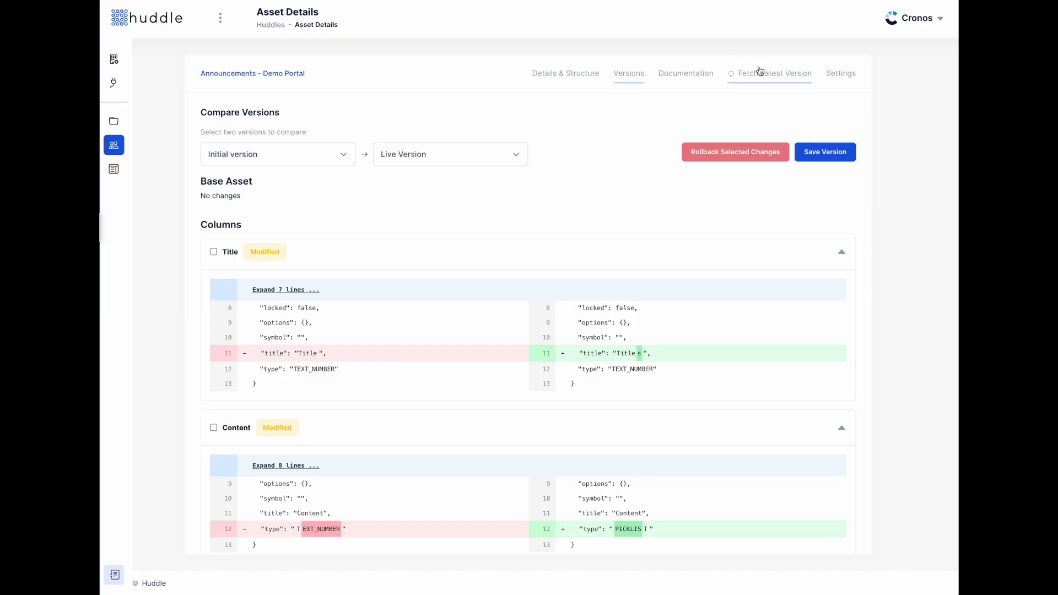
- Set the comparison's starting version to 'This was the outcome of a meeting on 12/13'
{"action": "left_click", "coordinate": [299, 160]}
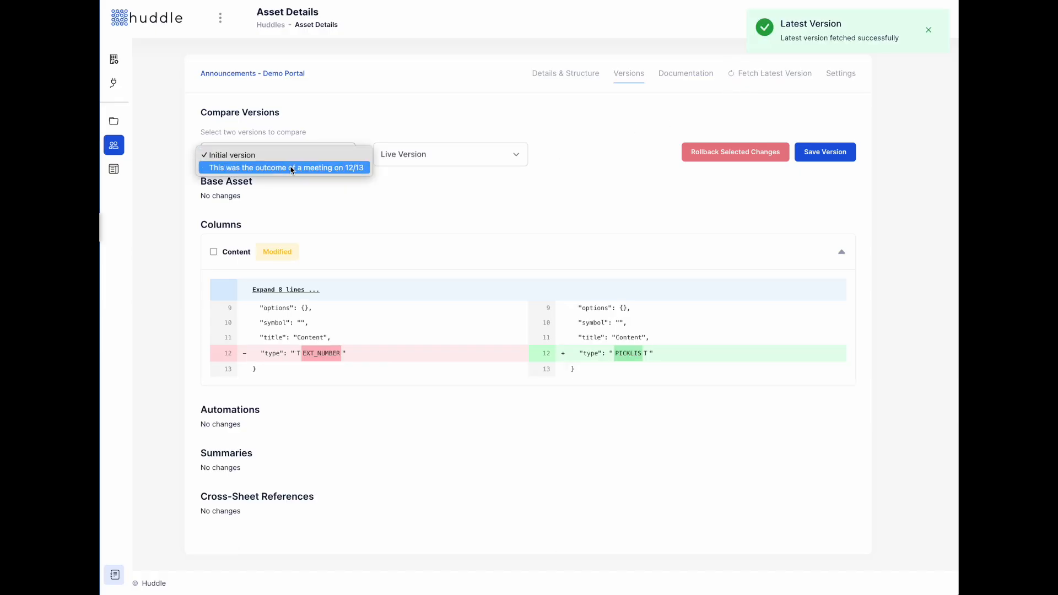
{"action": "left_click", "coordinate": [581, 200]}
{"action": "left_click", "coordinate": [292, 156]}
{"action": "left_click", "coordinate": [276, 170]}
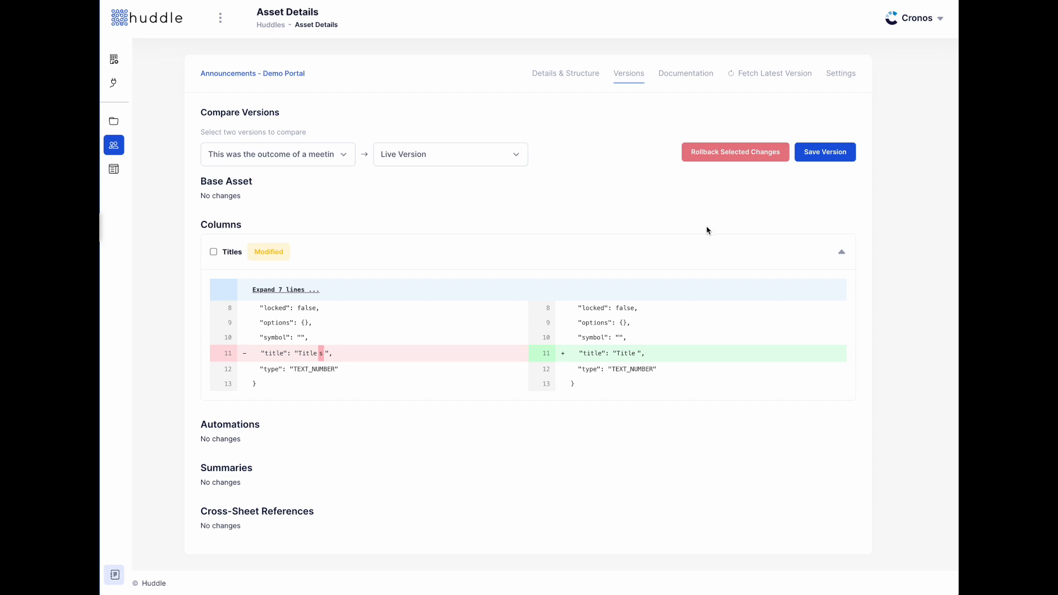
- Try rolling back the Titles change, cancel the rollback, and leave the Titles change unchecked
{"action": "left_click", "coordinate": [213, 252]}
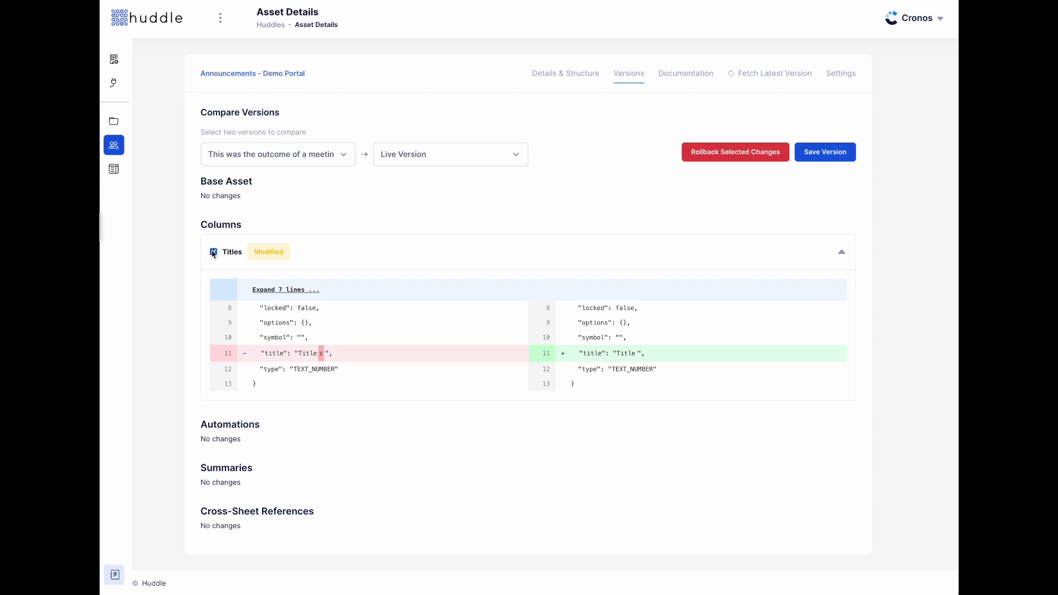
{"action": "left_click", "coordinate": [734, 154]}
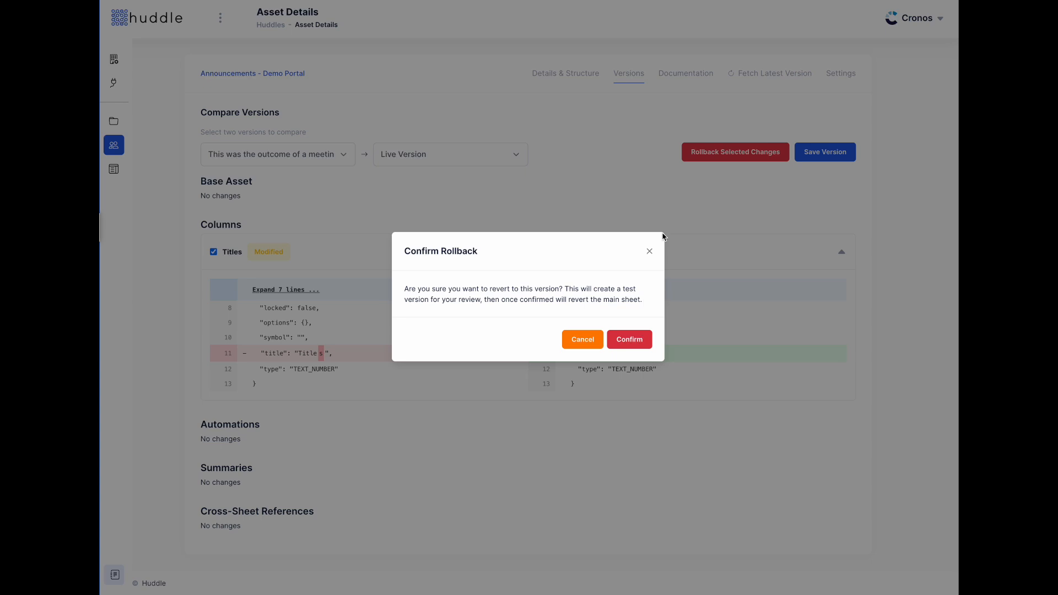
{"action": "left_click", "coordinate": [649, 252]}
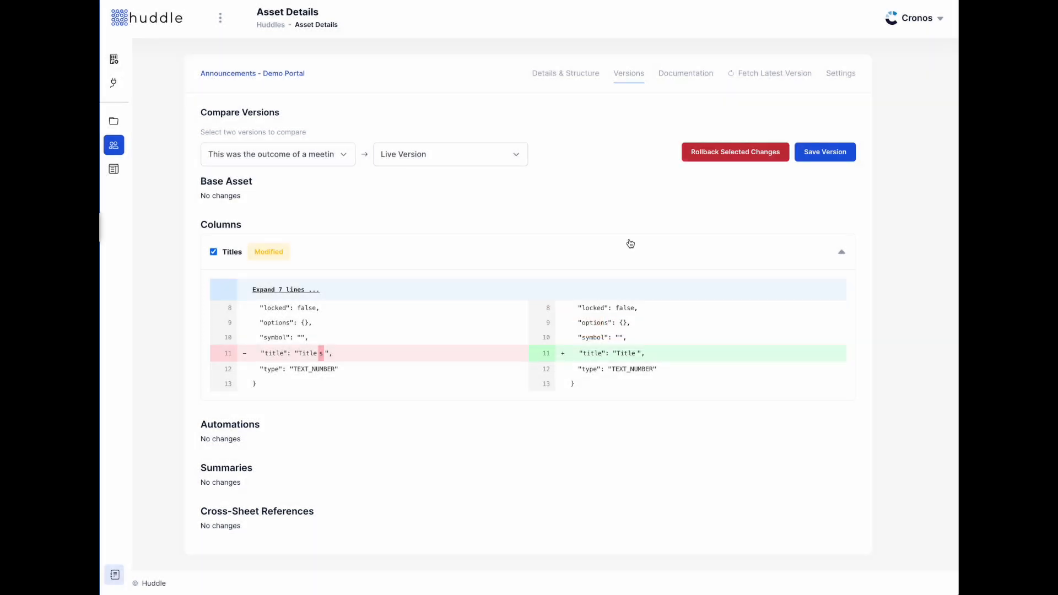
{"action": "left_click", "coordinate": [213, 252]}
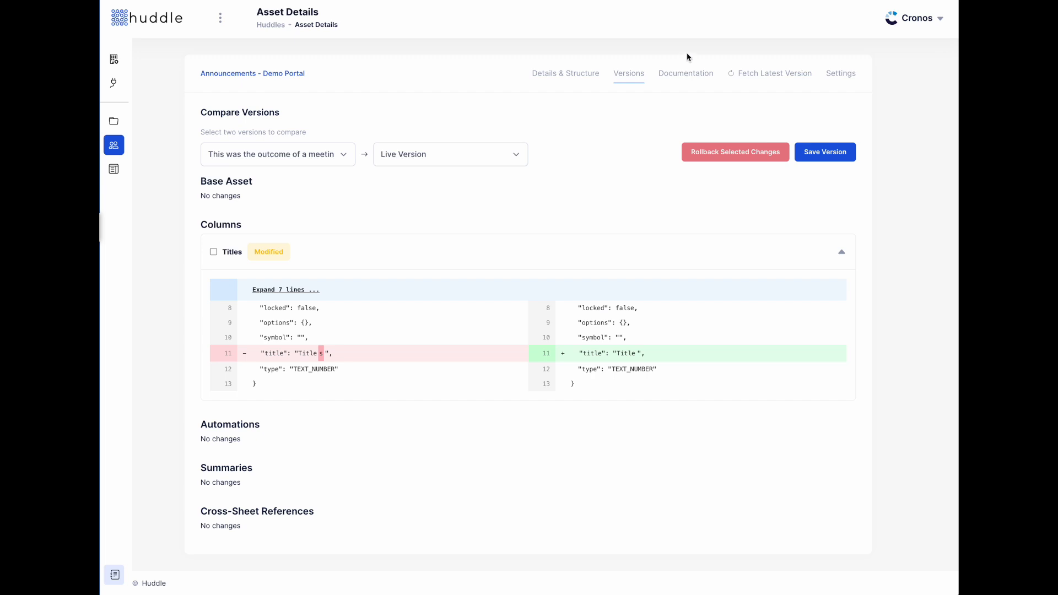
- Switch to the Documentation tab for Announcements - Demo Portal
{"action": "left_click", "coordinate": [681, 77]}
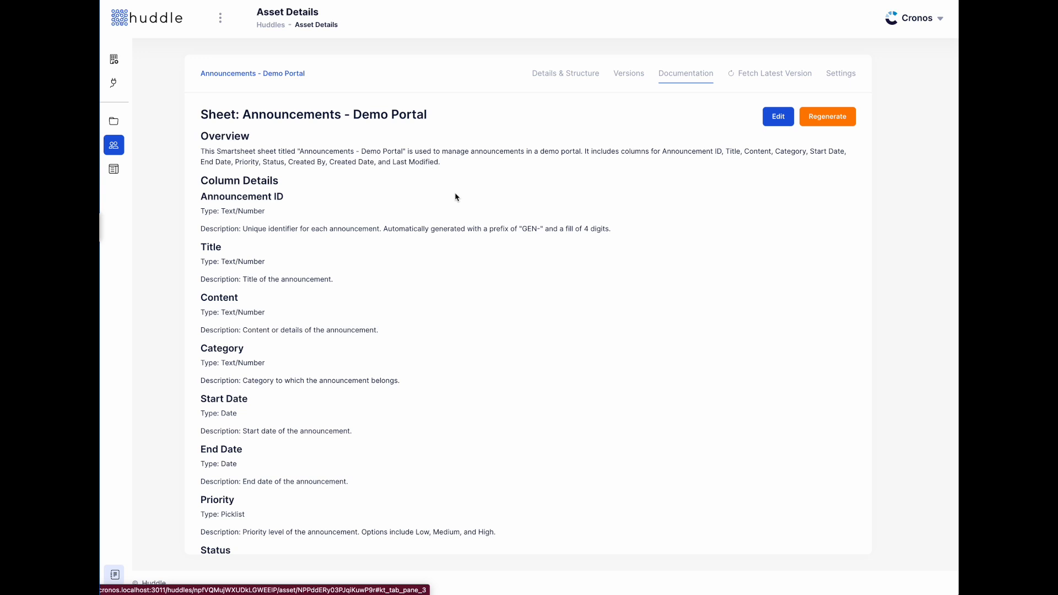
- Browse the documentation in edit mode, cancel without saving, and go to the Huddles list
{"action": "left_click", "coordinate": [785, 116]}
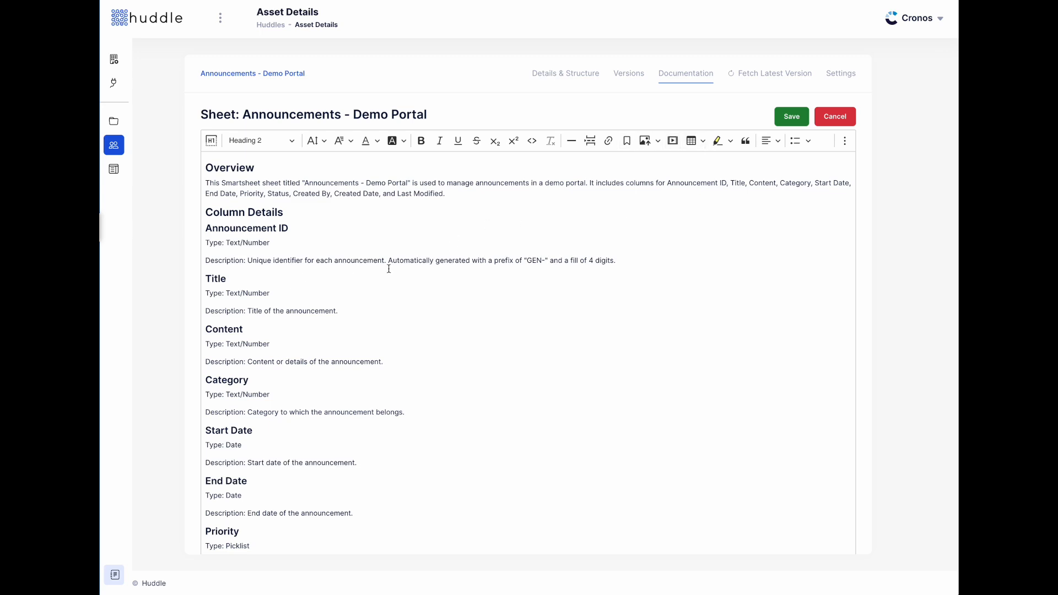
{"action": "left_click", "coordinate": [665, 260]}
{"action": "scroll", "coordinate": [409, 359], "scroll_direction": "down", "scroll_amount": 5}
{"action": "scroll", "coordinate": [411, 359], "scroll_direction": "up", "scroll_amount": 5}
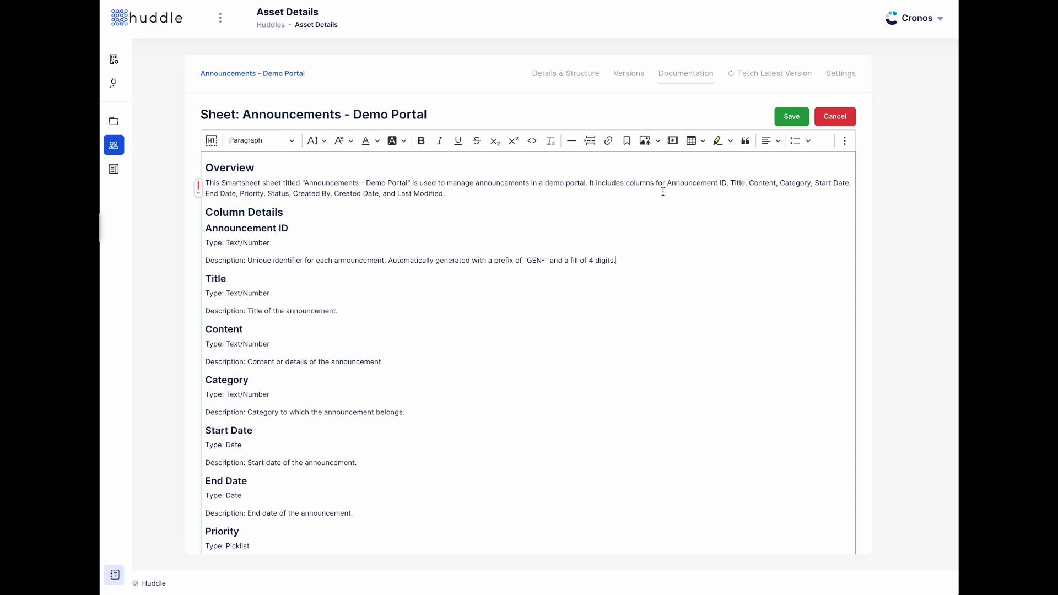
{"action": "left_click", "coordinate": [845, 121]}
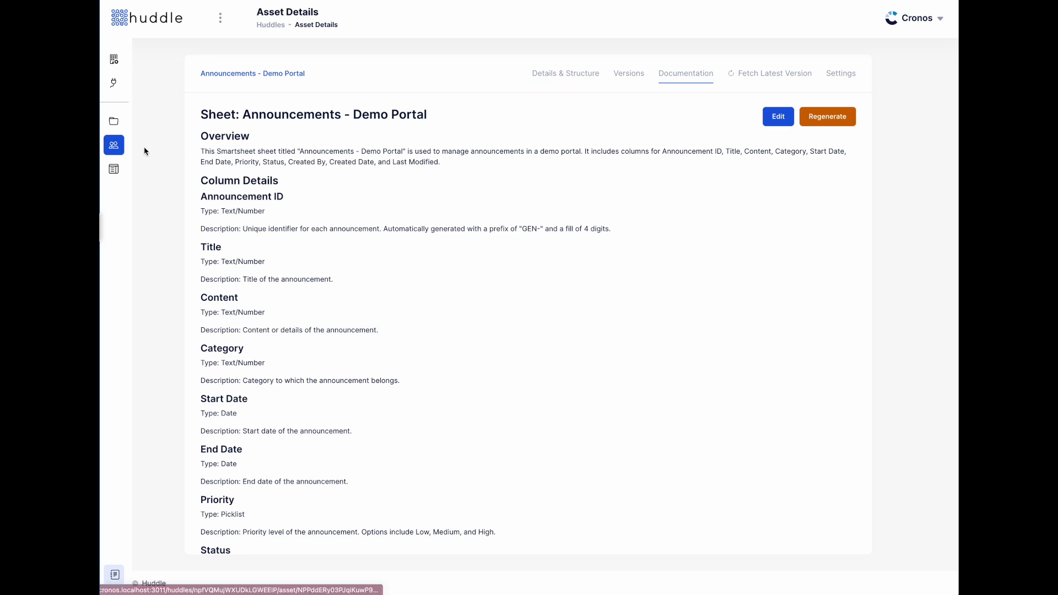
{"action": "left_click", "coordinate": [108, 148]}
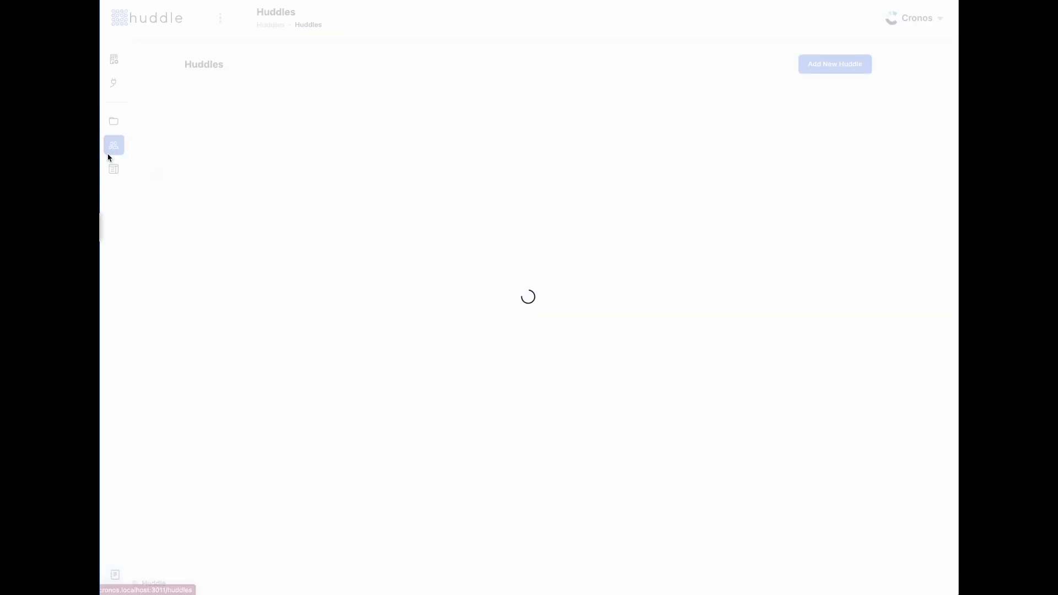
- Generate Demo huddle documentation covering its seven sheets, report and dashboard, then view the Huddle Map
{"action": "left_click", "coordinate": [471, 157]}
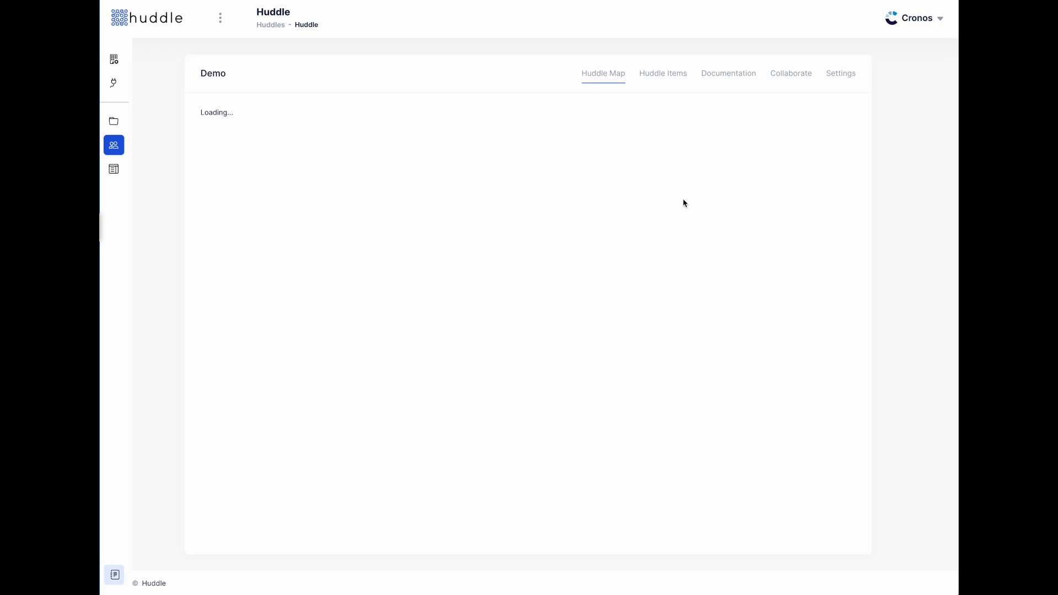
{"action": "left_click", "coordinate": [736, 75]}
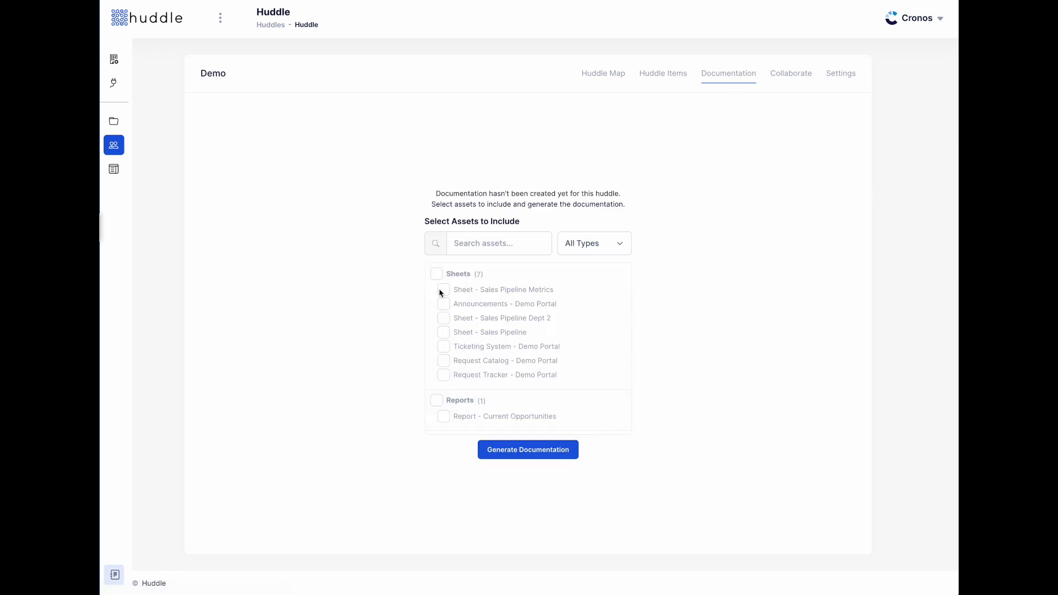
{"action": "left_click", "coordinate": [436, 274]}
{"action": "left_click", "coordinate": [436, 401]}
{"action": "scroll", "coordinate": [457, 406], "scroll_direction": "down", "scroll_amount": 1}
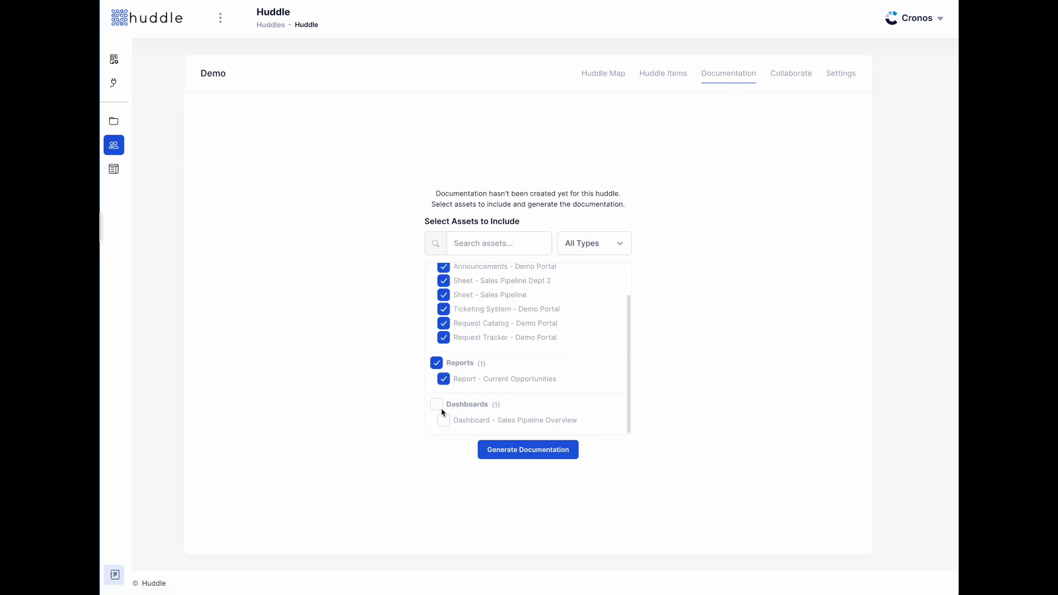
{"action": "left_click", "coordinate": [435, 405]}
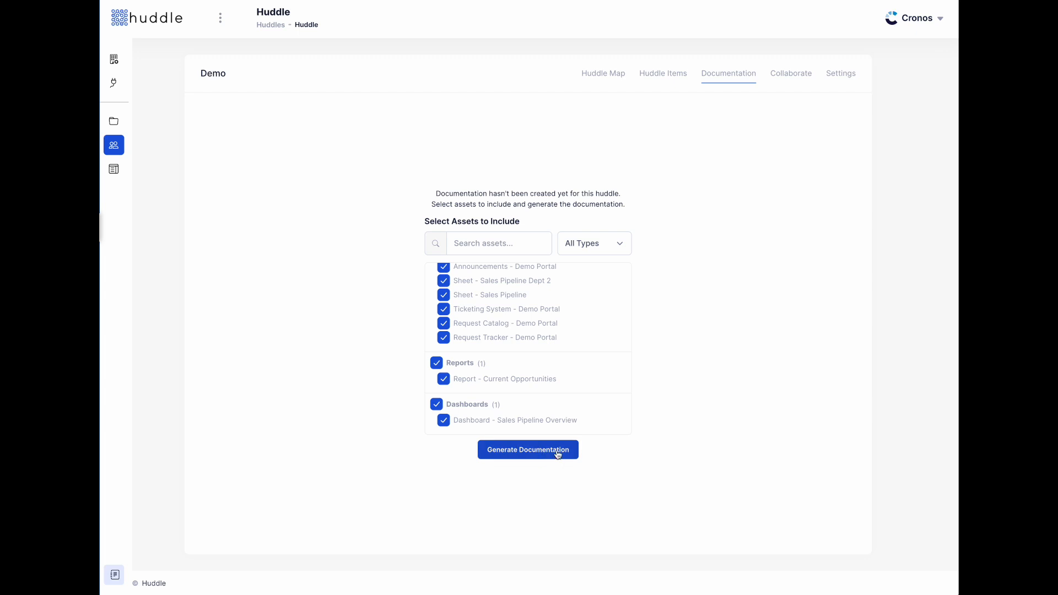
{"action": "left_click", "coordinate": [556, 452]}
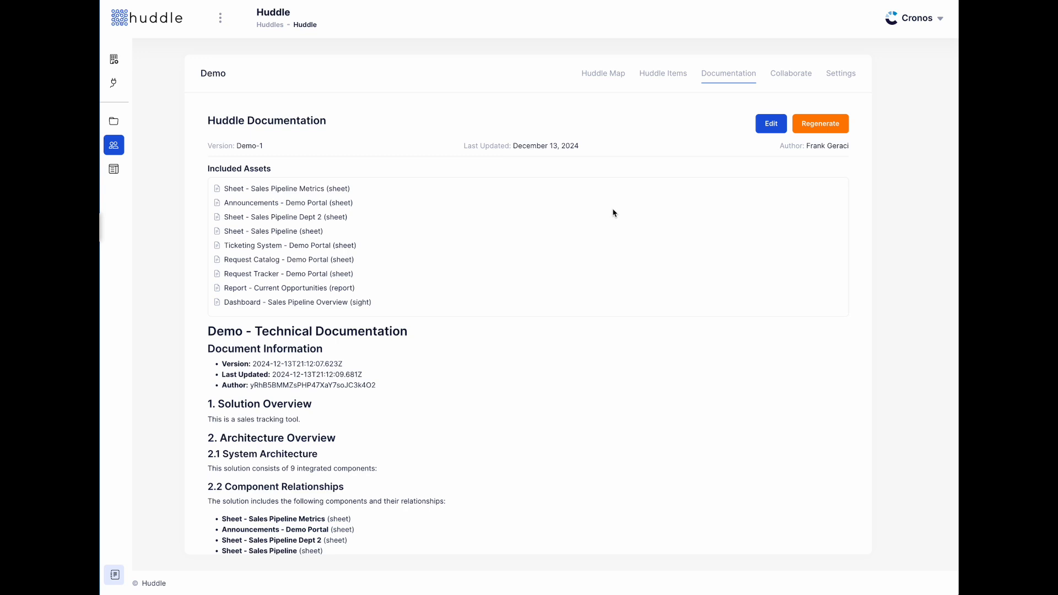
{"action": "left_click", "coordinate": [596, 71]}
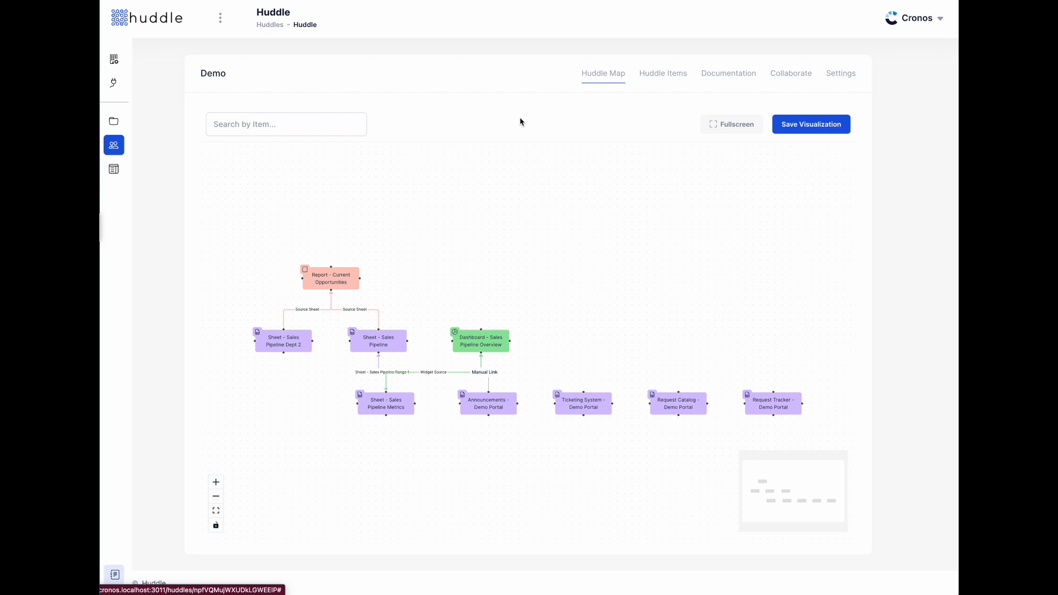
- View the live Demo Portal and open Sheet - Sales Pipeline from the Sales Pipe folder
{"action": "left_click", "coordinate": [114, 169]}
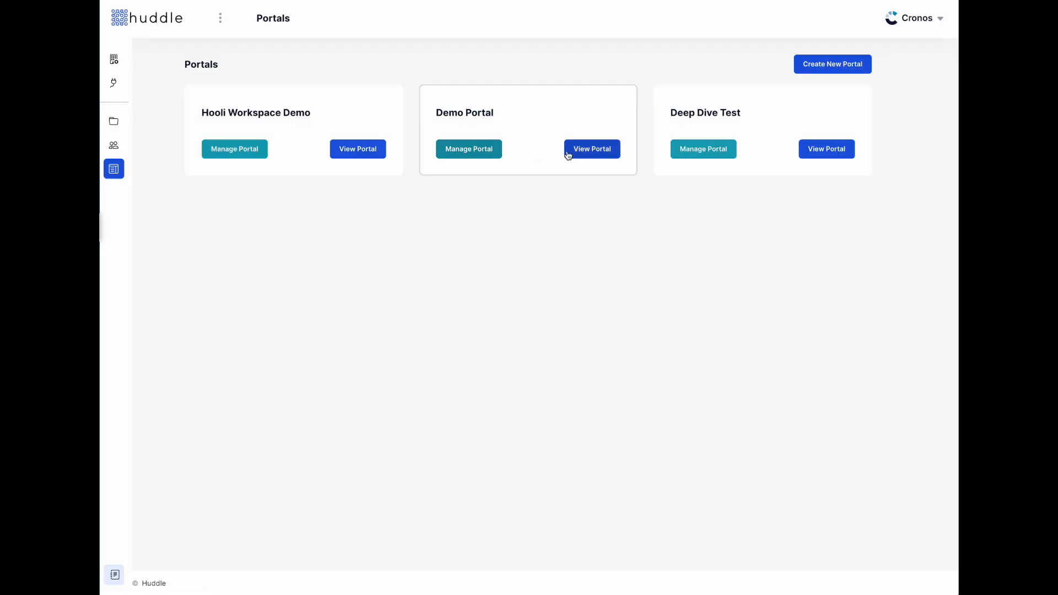
{"action": "left_click", "coordinate": [589, 149]}
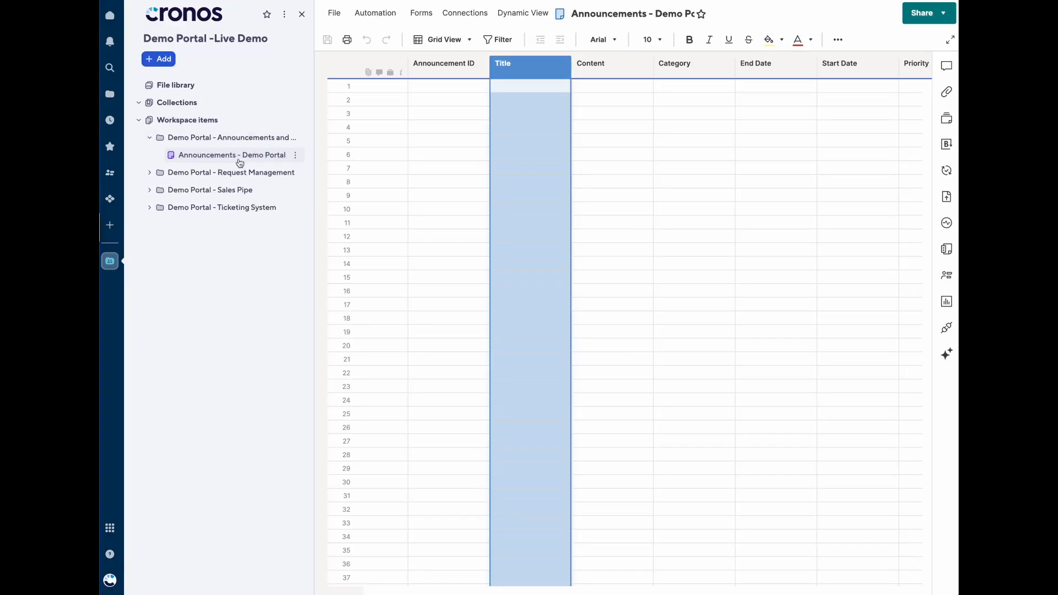
{"action": "left_click", "coordinate": [210, 191]}
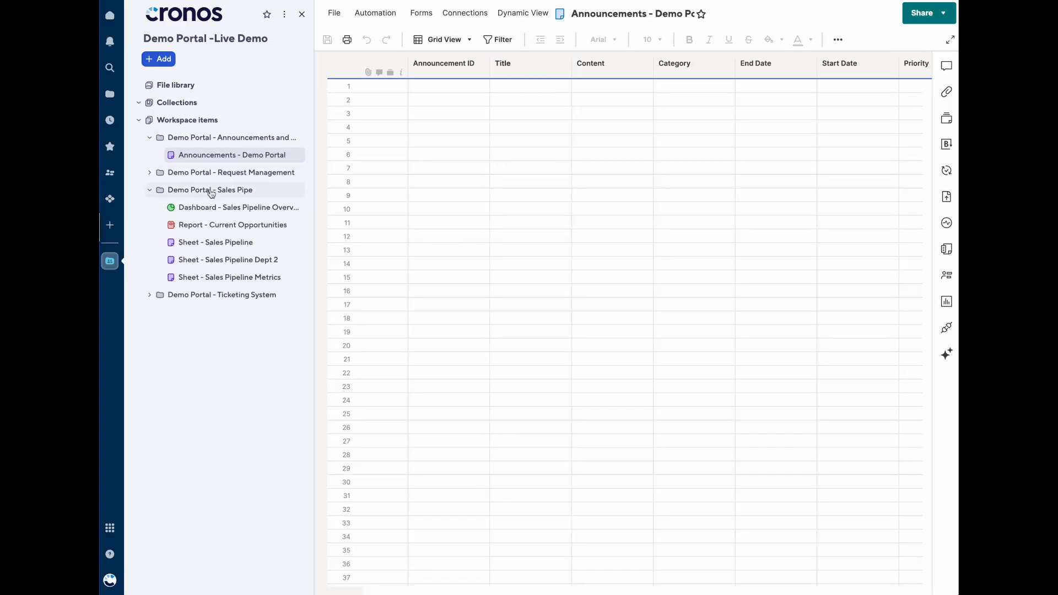
{"action": "left_click", "coordinate": [234, 243]}
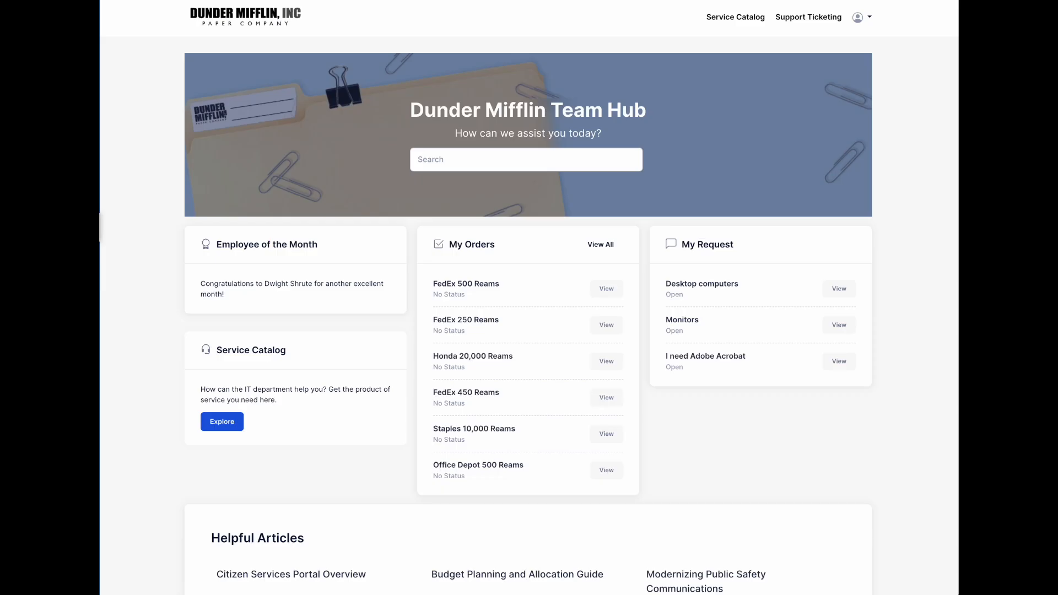
- List all my open opportunities and view the FedEx 450 Reams task details
{"action": "left_click", "coordinate": [601, 247]}
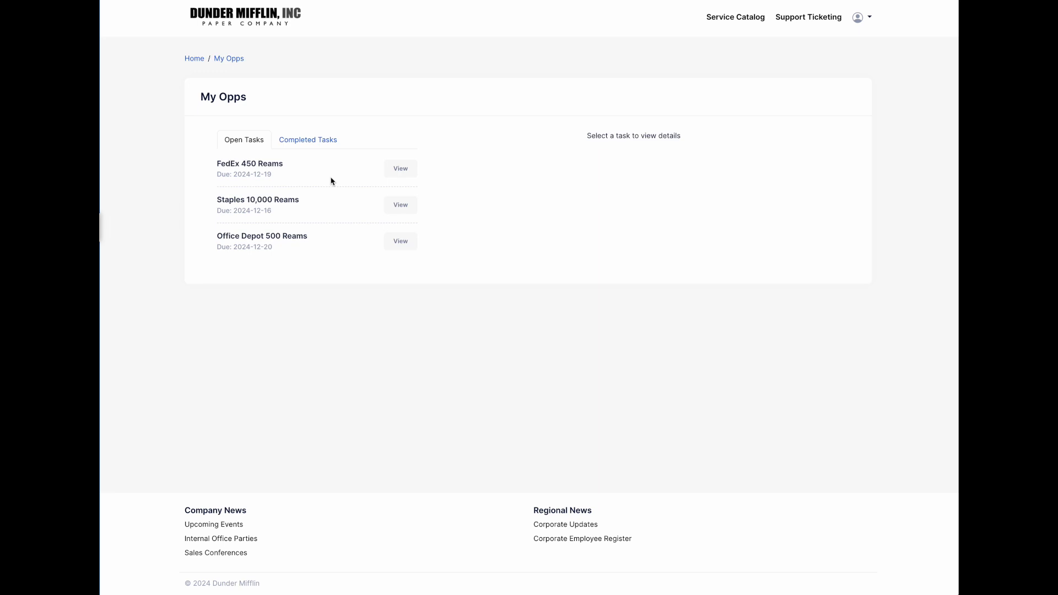
{"action": "left_click", "coordinate": [397, 171]}
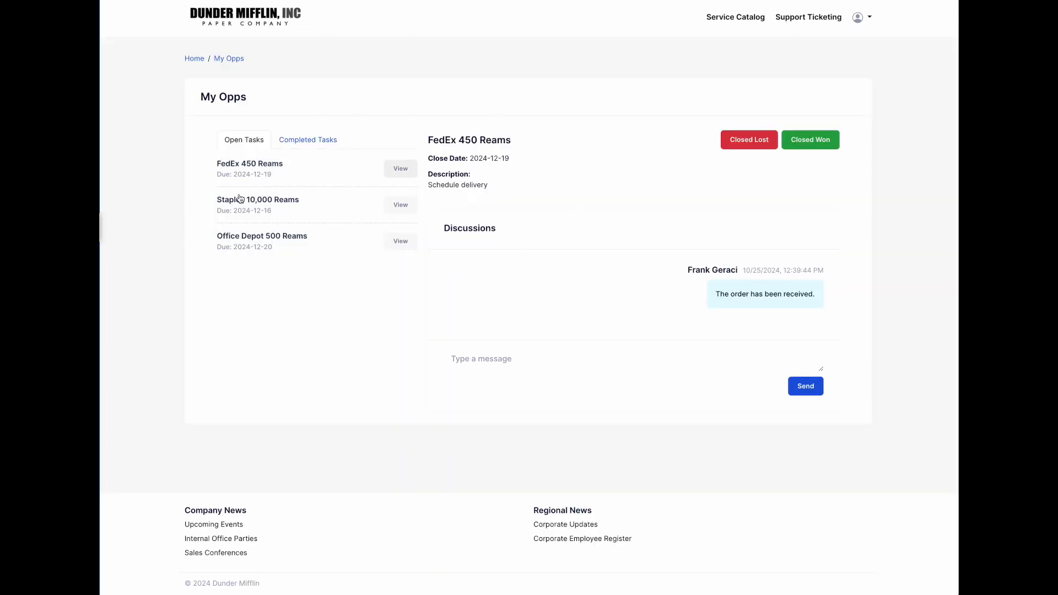
- Use the Home breadcrumb to leave My Opps for the Team Hub home page
{"action": "left_click", "coordinate": [194, 58]}
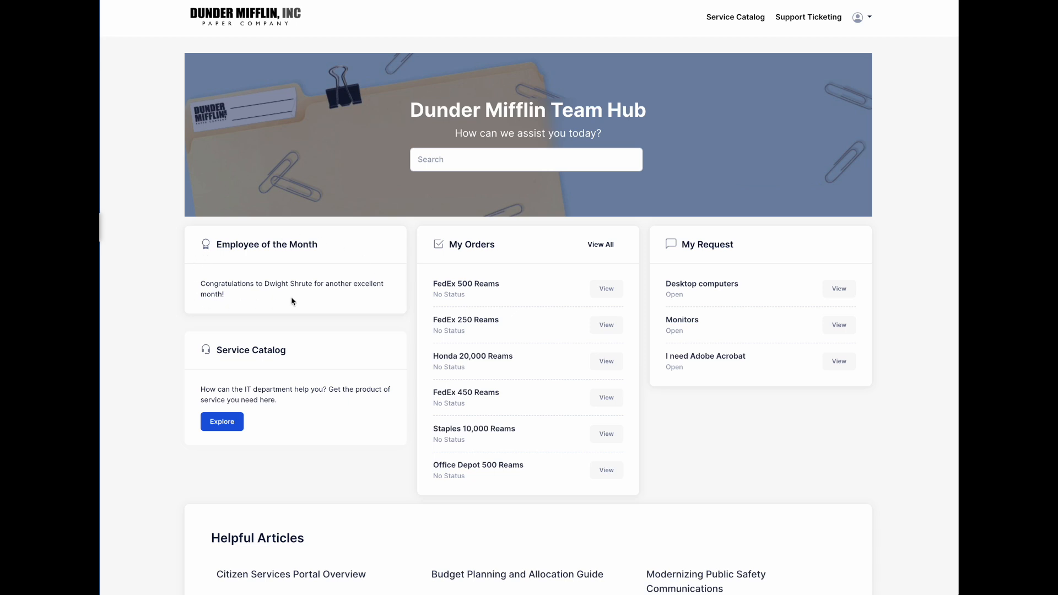
{"action": "scroll", "coordinate": [303, 364], "scroll_direction": "down", "scroll_amount": 2}
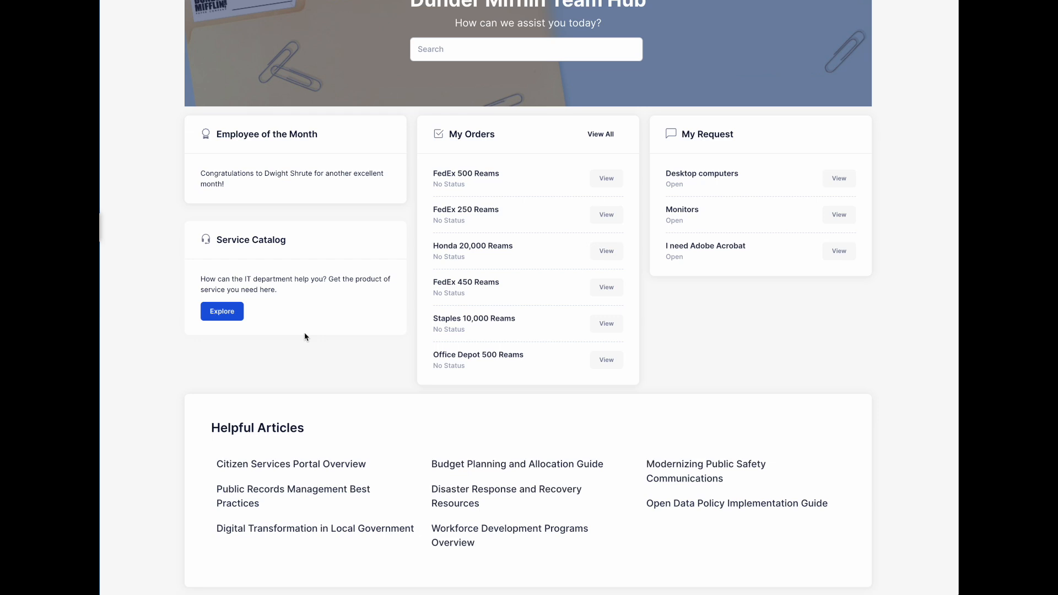
{"action": "scroll", "coordinate": [306, 337], "scroll_direction": "up", "scroll_amount": 2}
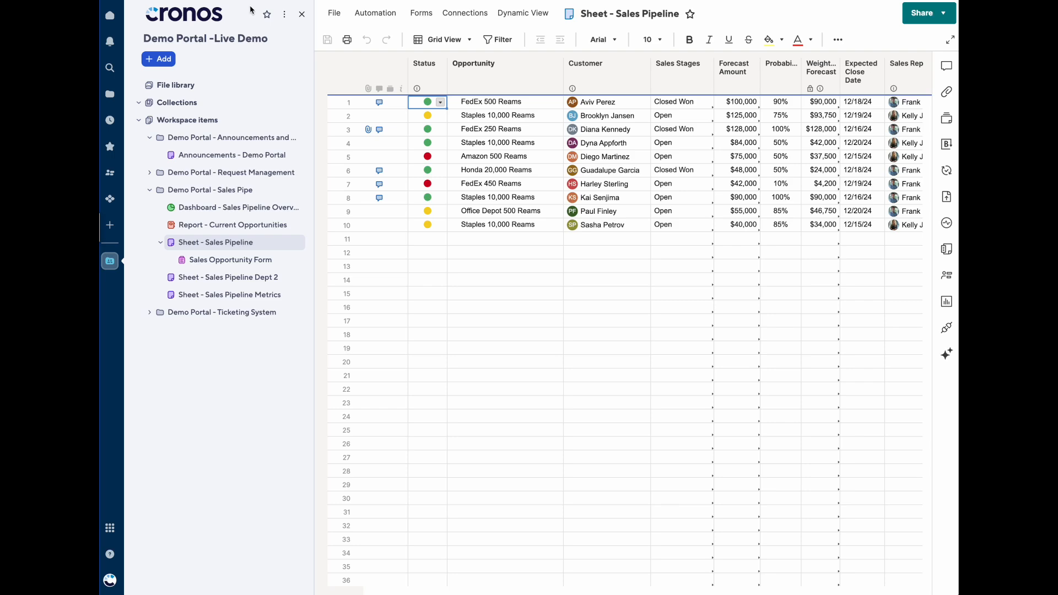
- Open the Request Catalog - Demo Portal sheet with navigation hidden, then the portal's Request Management List
{"action": "left_click", "coordinate": [203, 174]}
{"action": "left_click", "coordinate": [210, 190]}
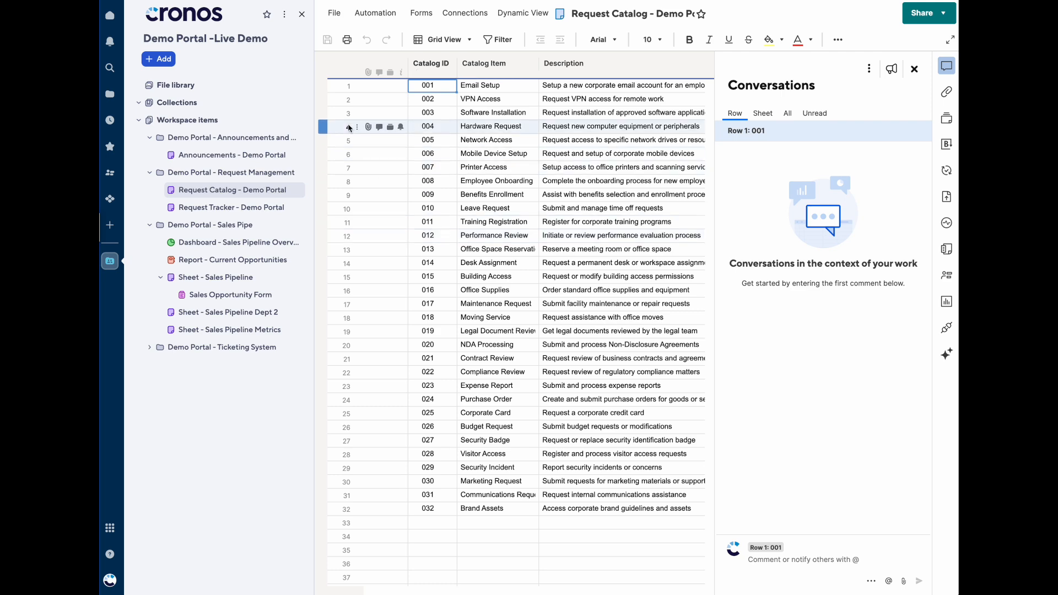
{"action": "left_click", "coordinate": [301, 14]}
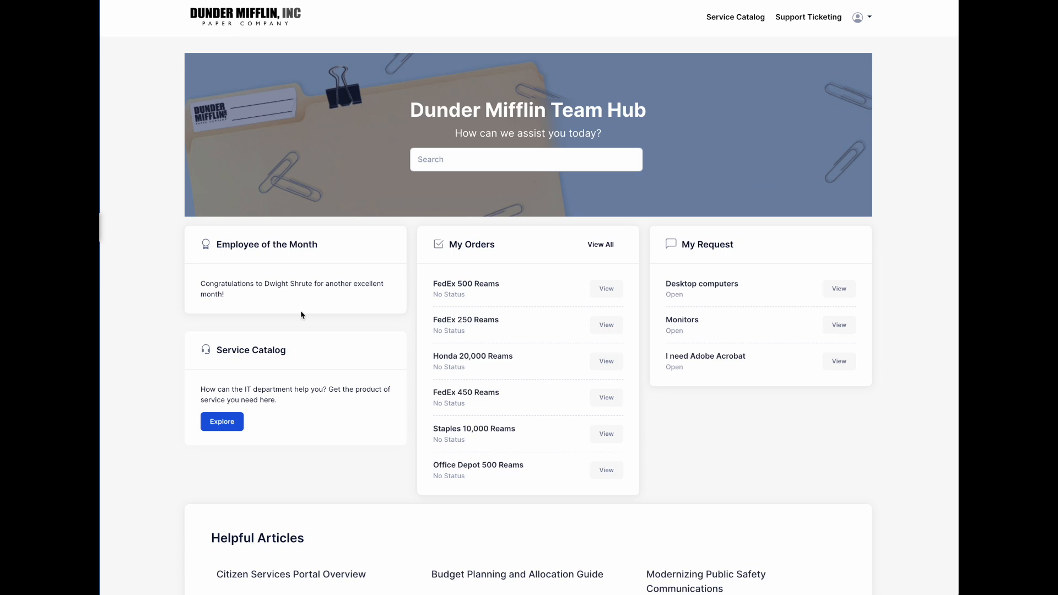
{"action": "left_click", "coordinate": [213, 427]}
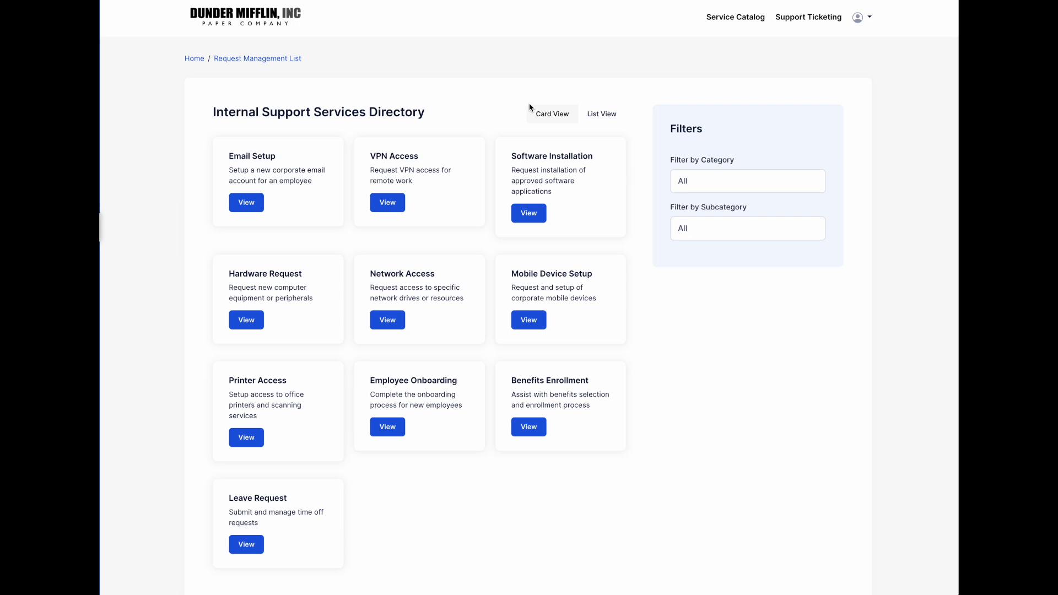
- Filter the service directory to the HR Services category and Onboarding subcategory
{"action": "left_click", "coordinate": [716, 180]}
{"action": "left_click", "coordinate": [727, 208]}
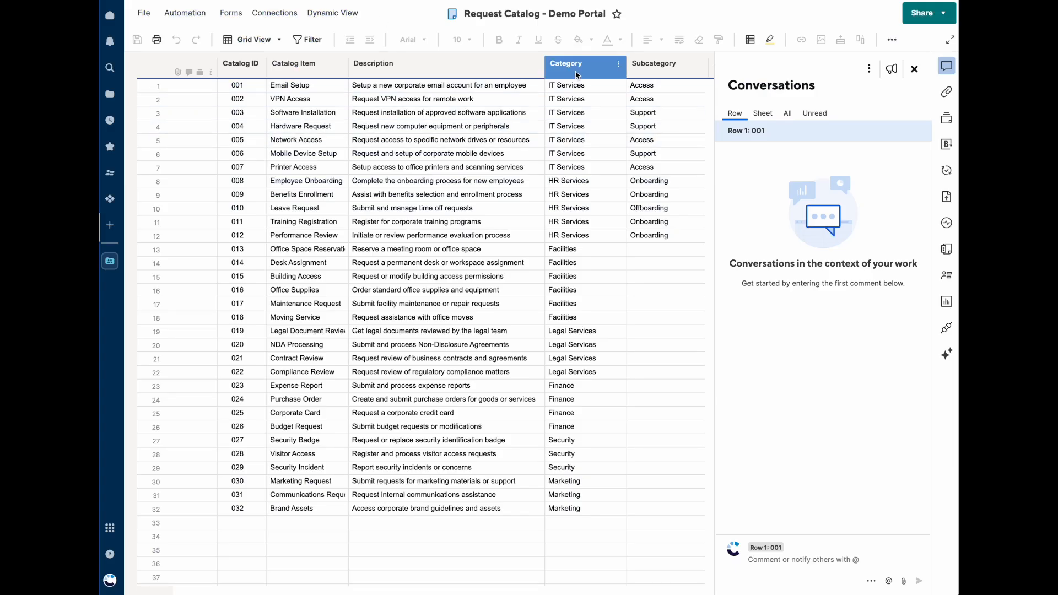
{"action": "left_click", "coordinate": [584, 64]}
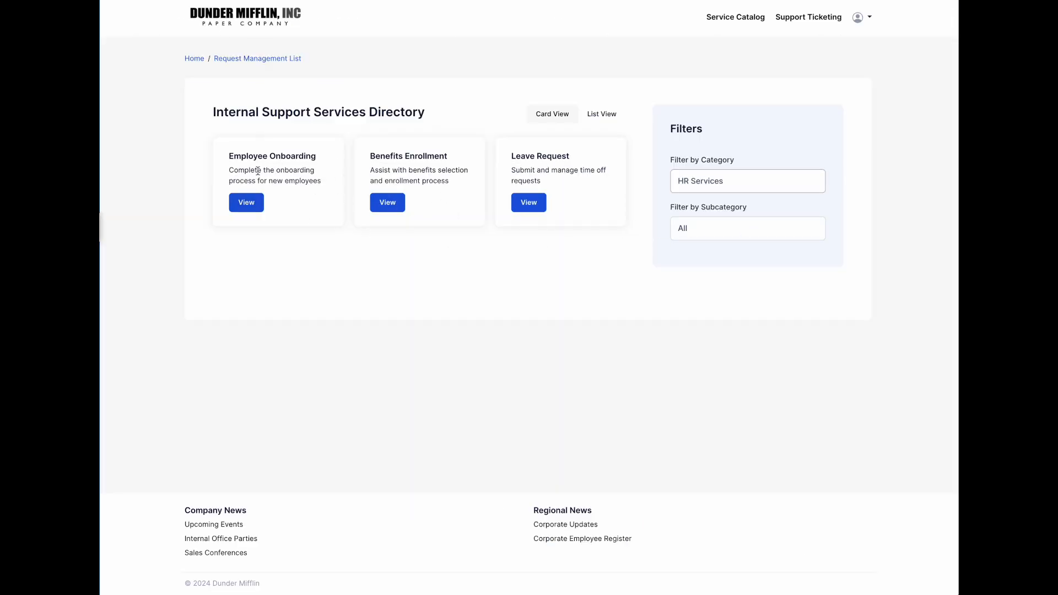
{"action": "left_click", "coordinate": [718, 228]}
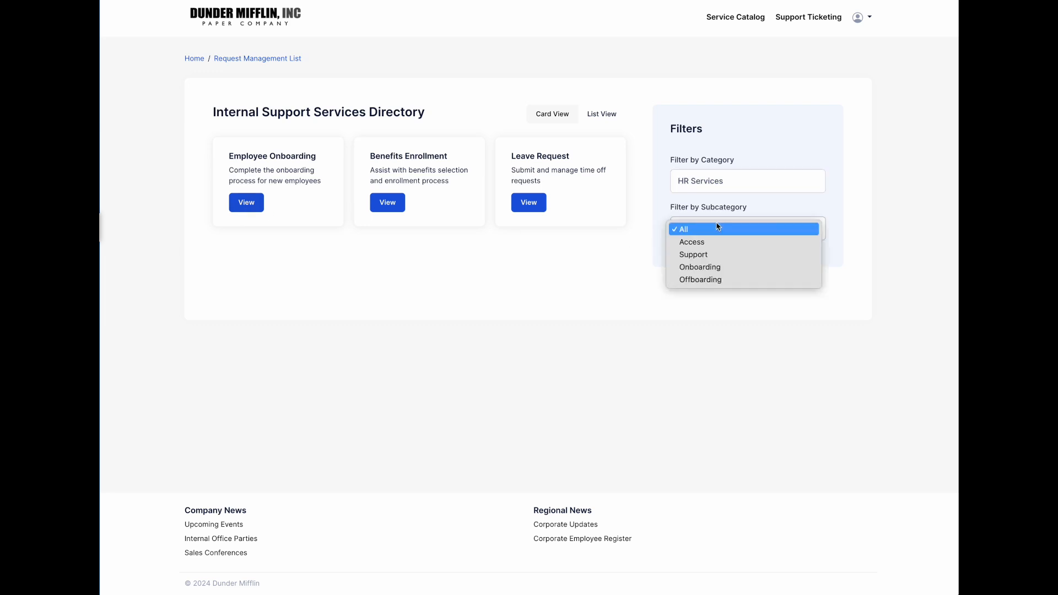
{"action": "left_click", "coordinate": [721, 270]}
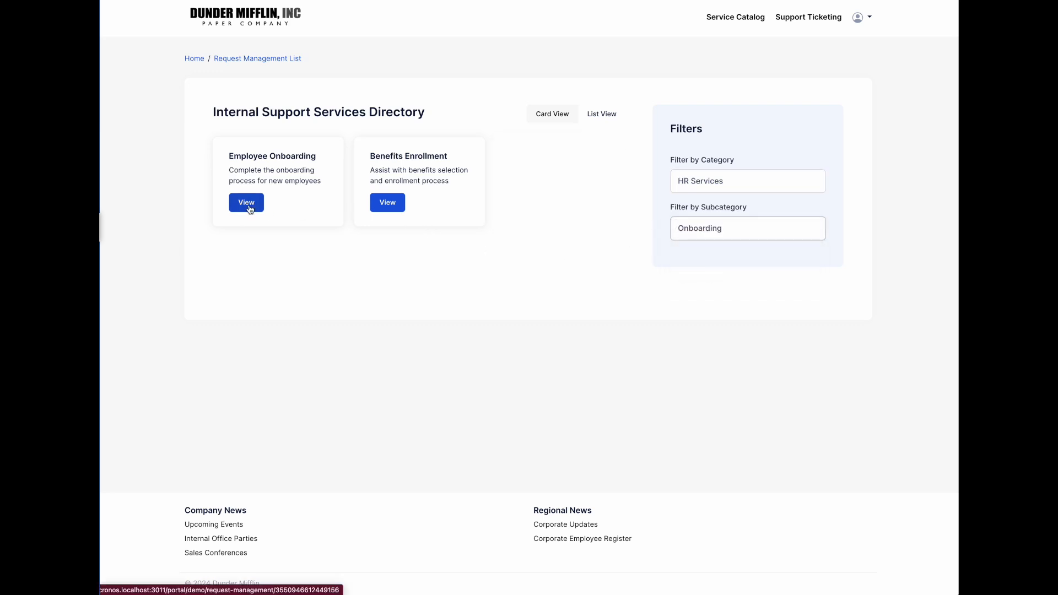
- Toggle to list view and back to cards, then open Employee Onboarding's details
{"action": "left_click", "coordinate": [602, 114]}
{"action": "left_click", "coordinate": [551, 114]}
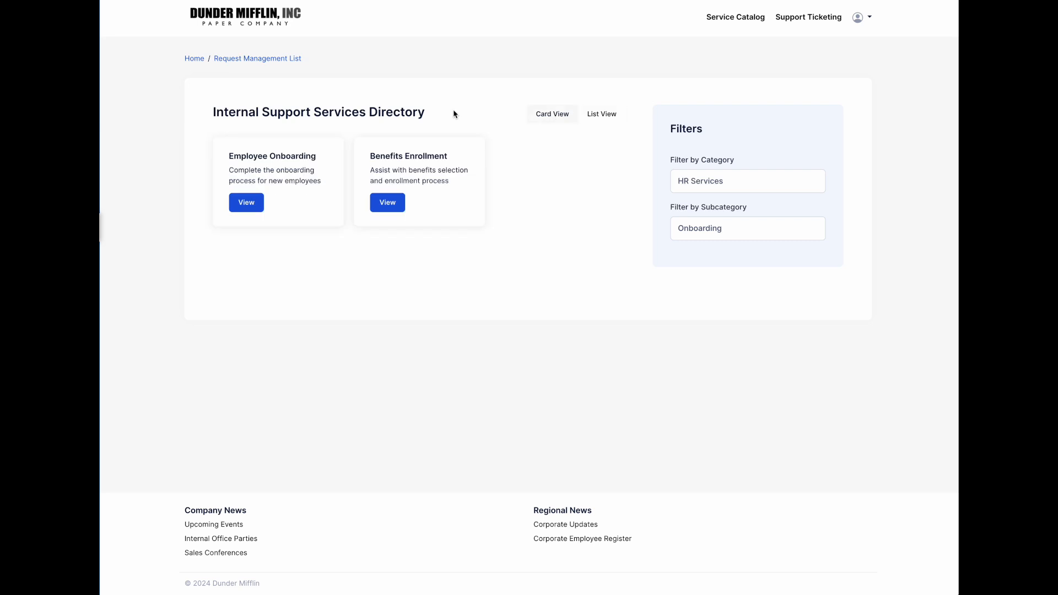
{"action": "left_click", "coordinate": [238, 208]}
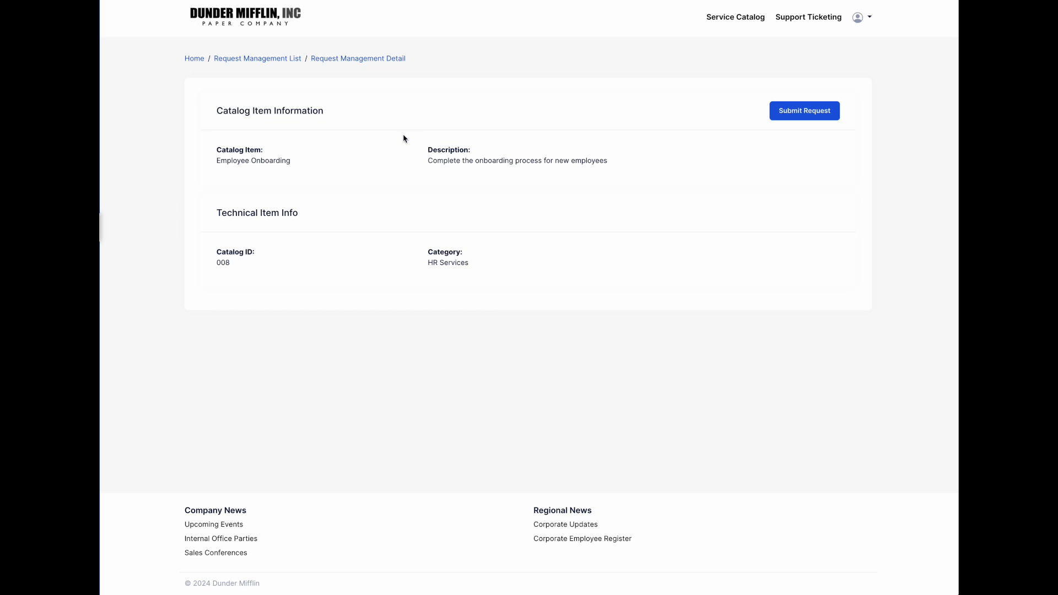
- Start a request titled 'Assistance with Employee Onboarding' and enter the requester's name and e-mail
{"action": "left_click", "coordinate": [820, 111]}
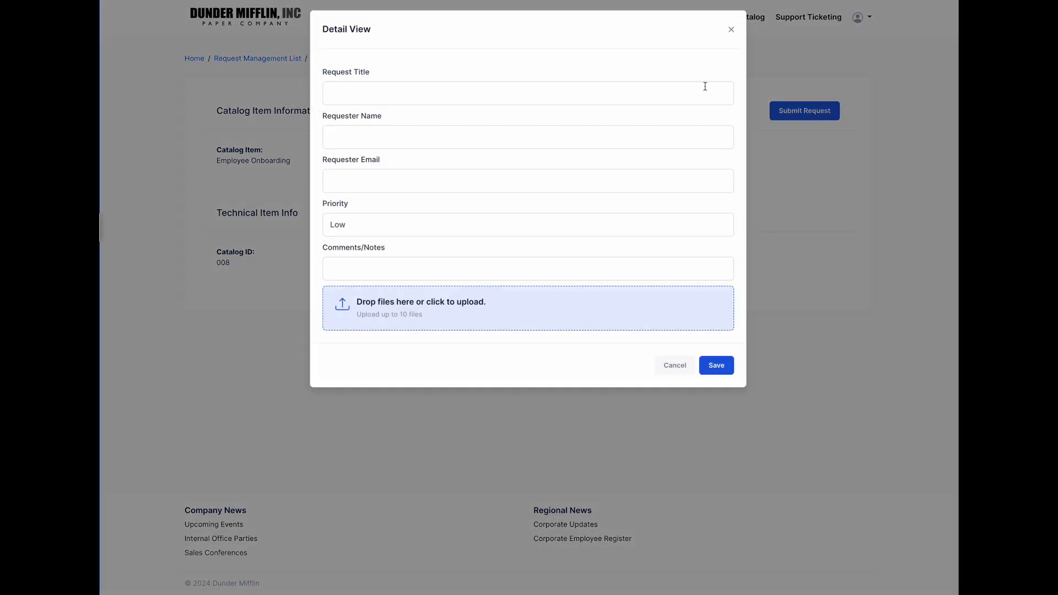
{"action": "left_click", "coordinate": [523, 82]}
{"action": "type", "text": "Assistan"}
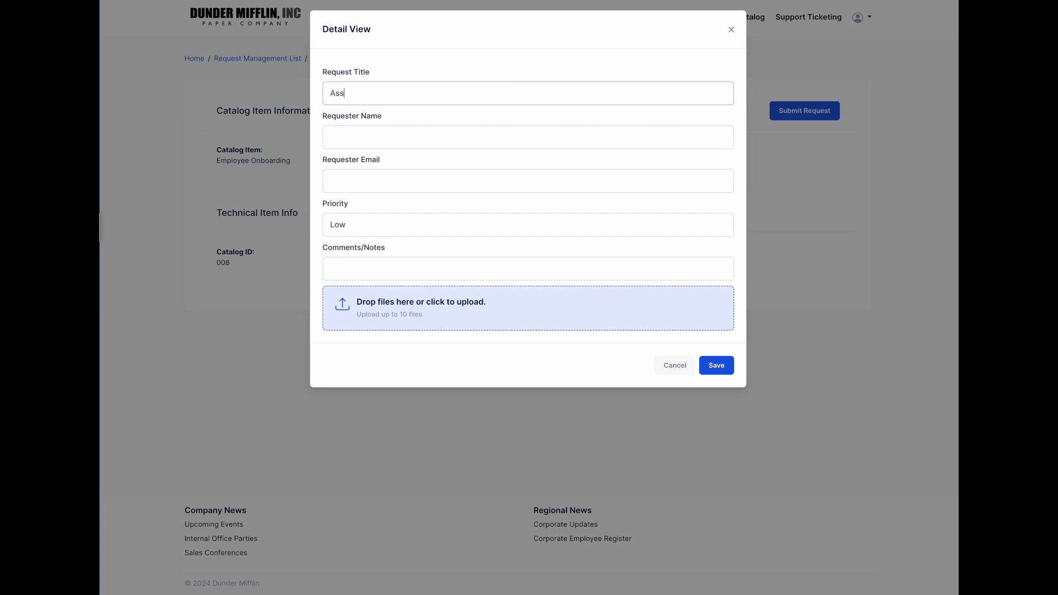
{"action": "key", "text": "BackSpace"}
{"action": "key", "text": "BackSpace"}
{"action": "type", "text": "nce with Employee Onboarding"}
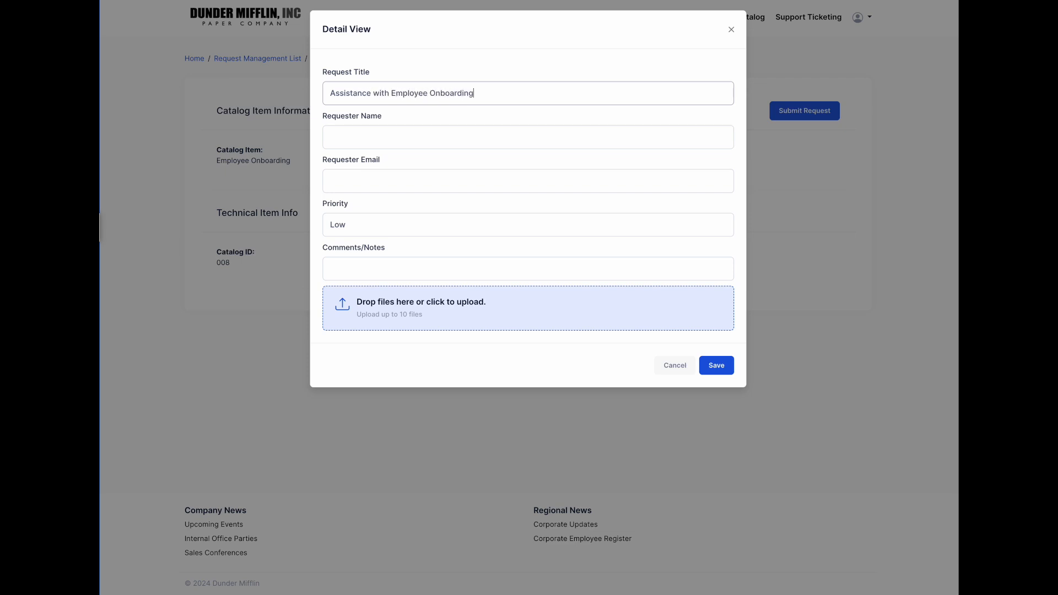
{"action": "left_click", "coordinate": [582, 146]}
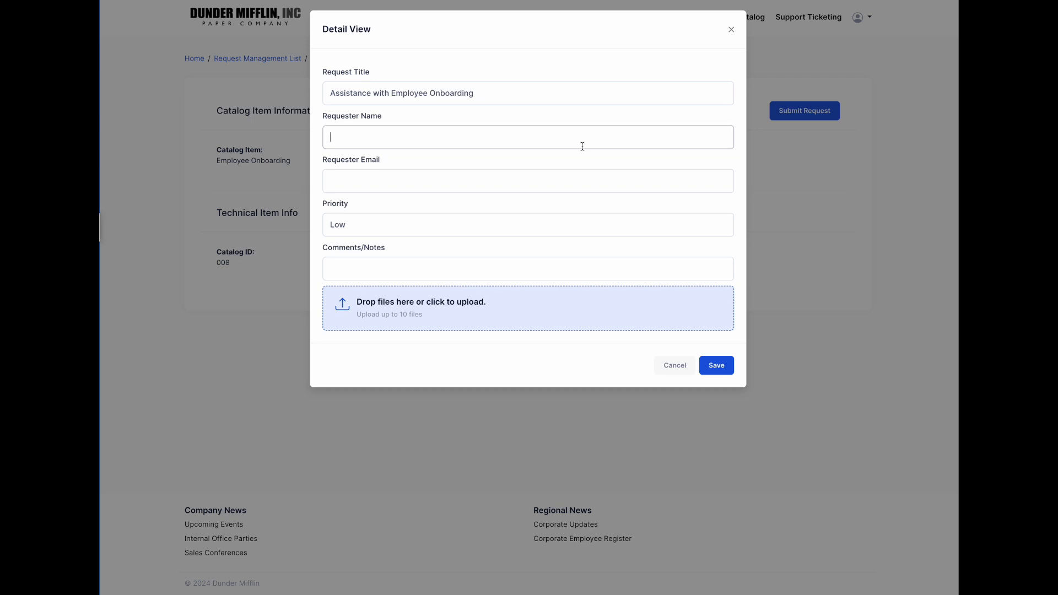
{"action": "key", "text": "Tab"}
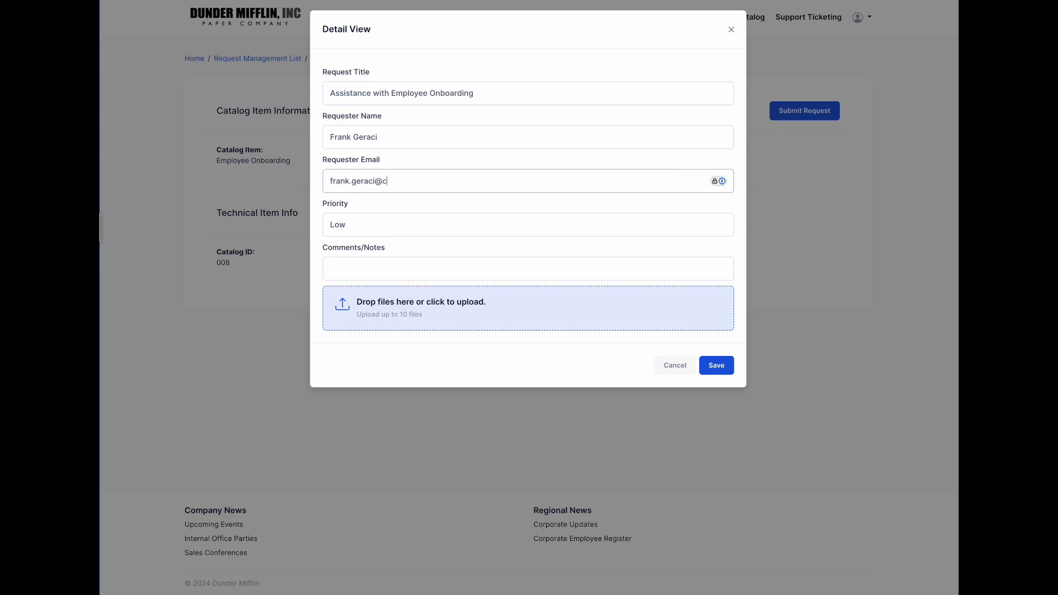
- Set priority High, comment 'I need this completed by end of week', submit, and return home
{"action": "left_click", "coordinate": [560, 229]}
{"action": "left_click", "coordinate": [502, 251]}
{"action": "left_click", "coordinate": [388, 266]}
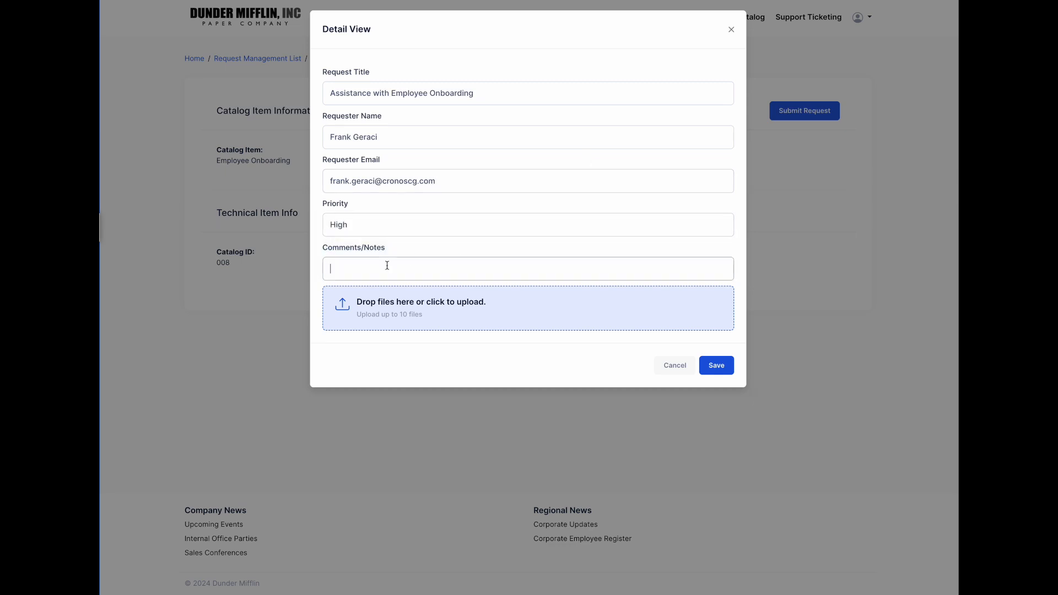
{"action": "type", "text": "I need this completed by end of week"}
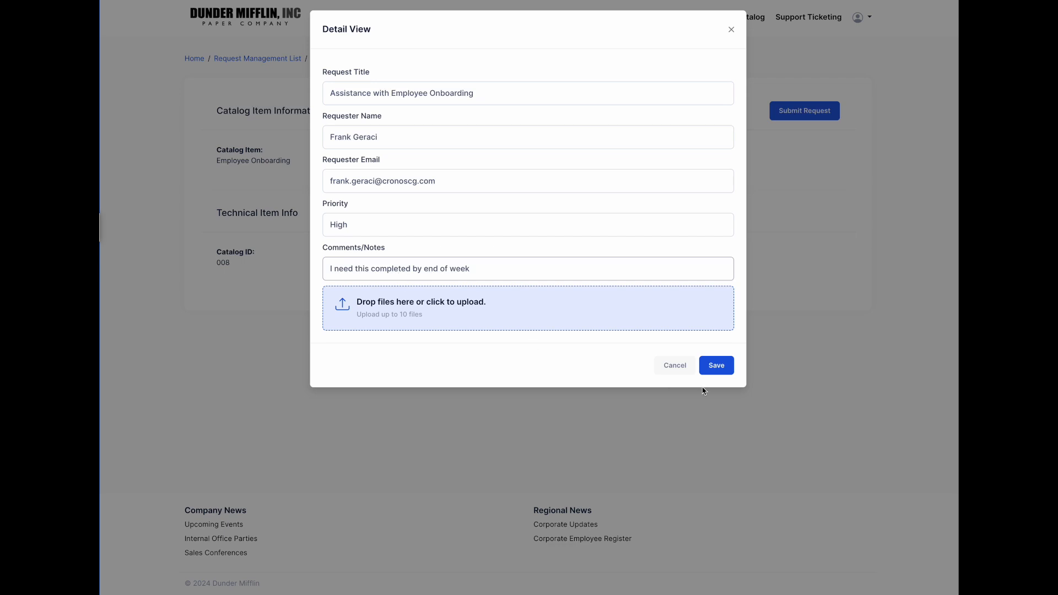
{"action": "left_click", "coordinate": [726, 367]}
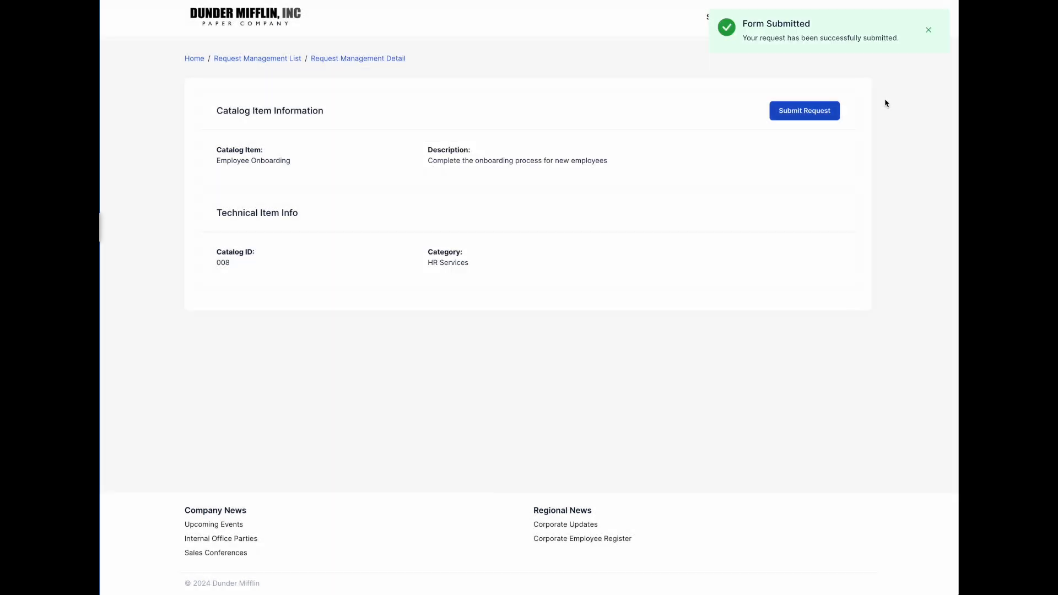
{"action": "left_click", "coordinate": [928, 29]}
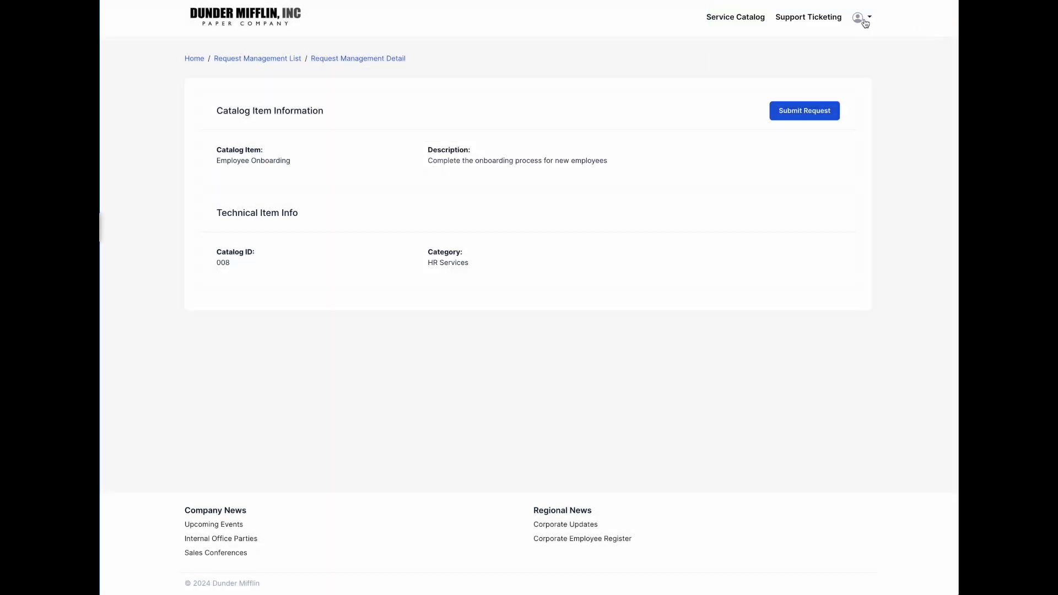
{"action": "left_click", "coordinate": [192, 59]}
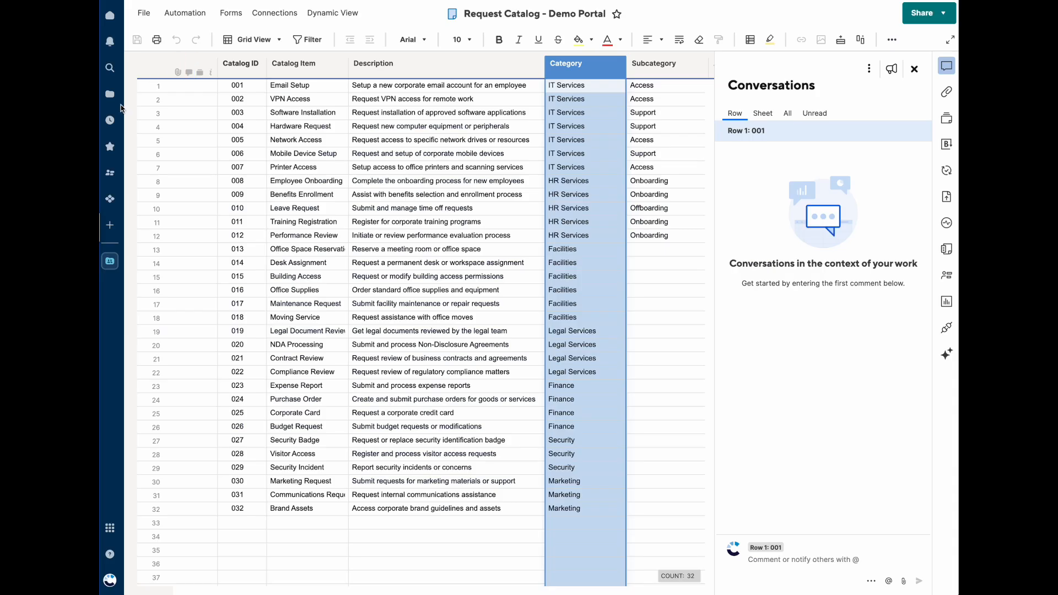
- Switch to the Request Tracker - Demo Portal sheet from the workspace navigation
{"action": "left_click", "coordinate": [110, 262]}
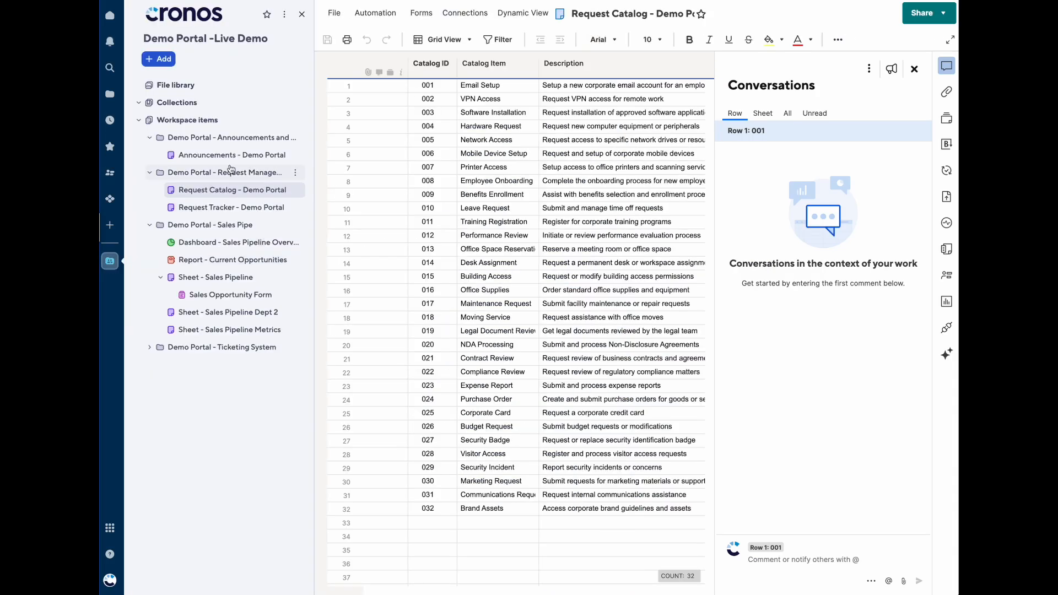
{"action": "left_click", "coordinate": [216, 207]}
- Wrap text in the whole Request Title column and drag it wider
{"action": "left_click", "coordinate": [301, 13]}
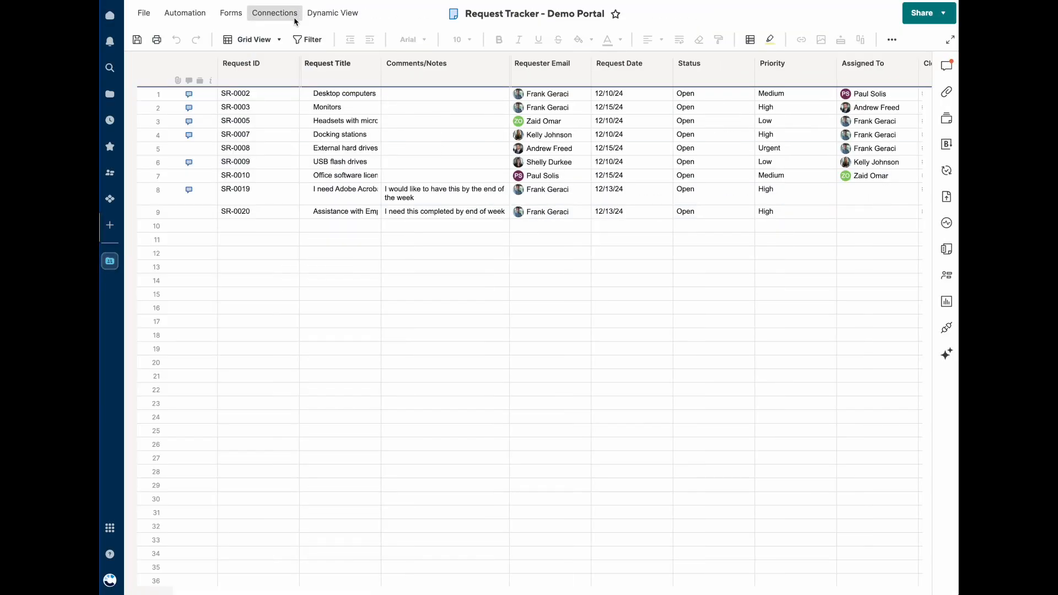
{"action": "left_click", "coordinate": [323, 216]}
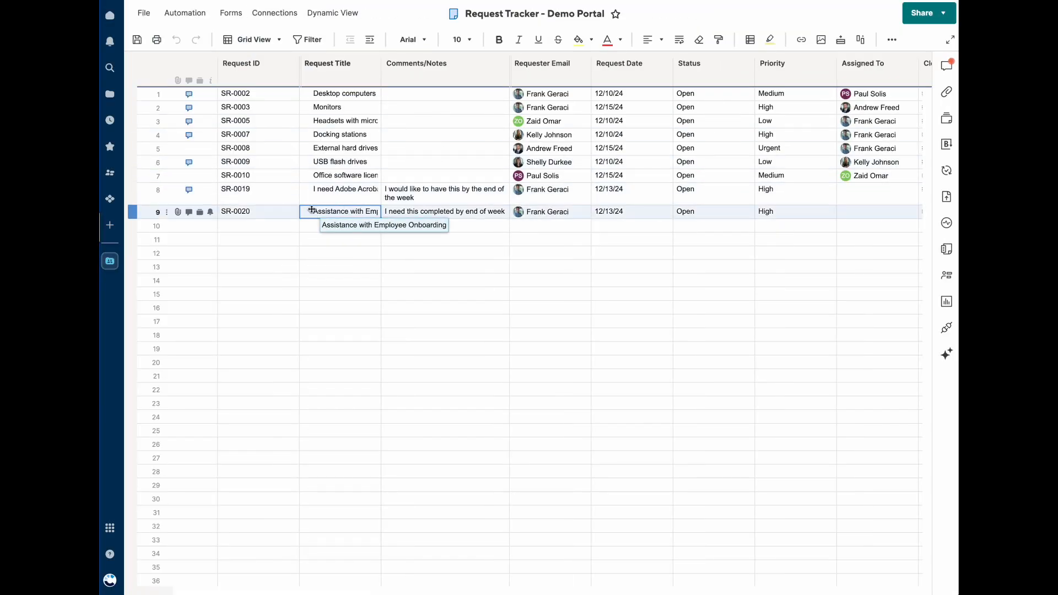
{"action": "left_click", "coordinate": [359, 73]}
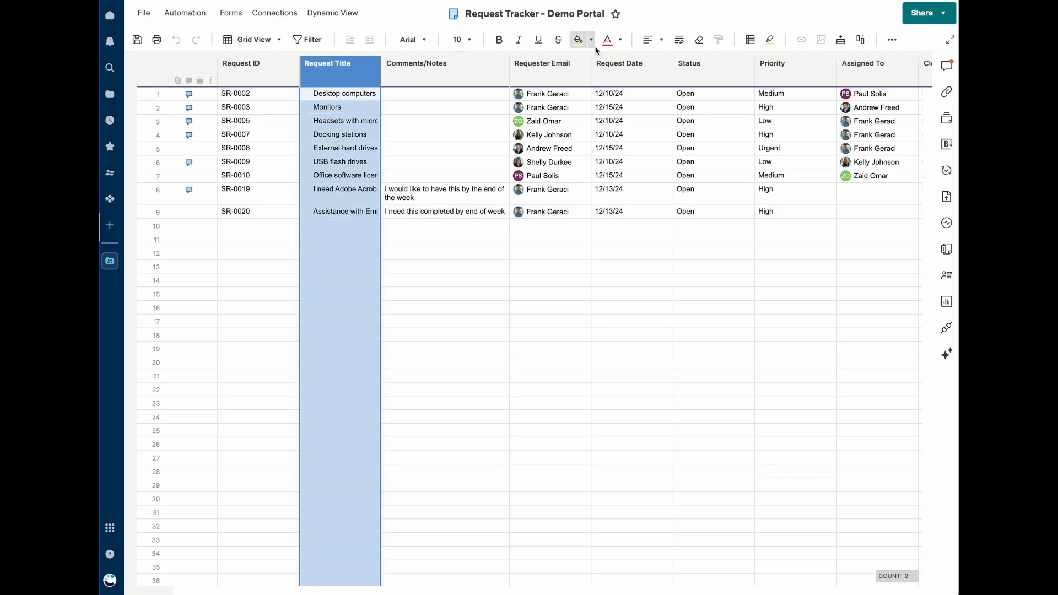
{"action": "left_click", "coordinate": [679, 39]}
{"action": "left_click_drag", "start_coordinate": [380, 69], "coordinate": [455, 73]}
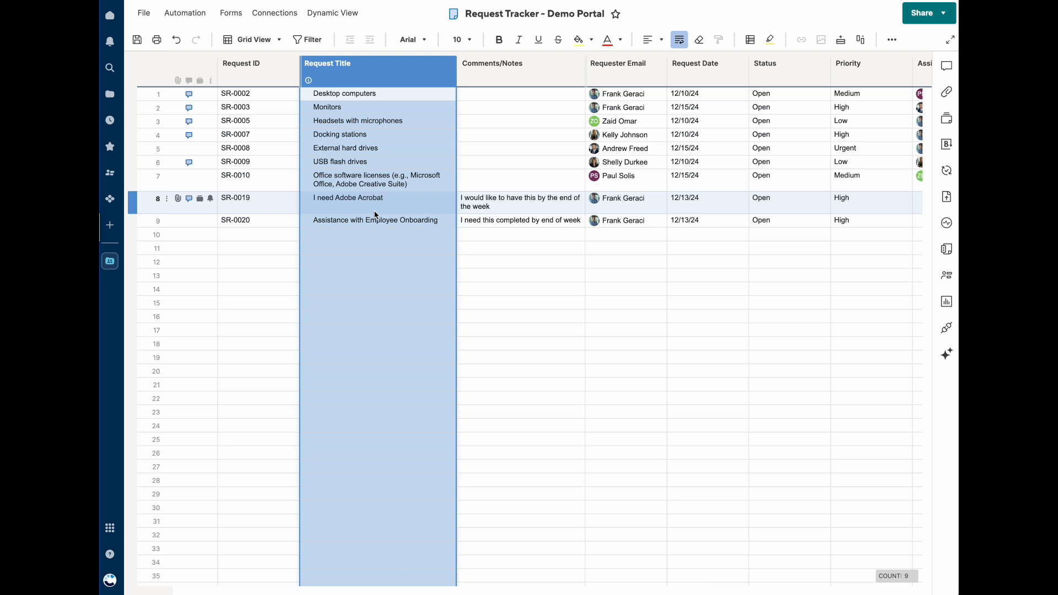
- Check rows 8 and 9's full titles and comments, then open request SR-0020's portal page
{"action": "left_click", "coordinate": [375, 211]}
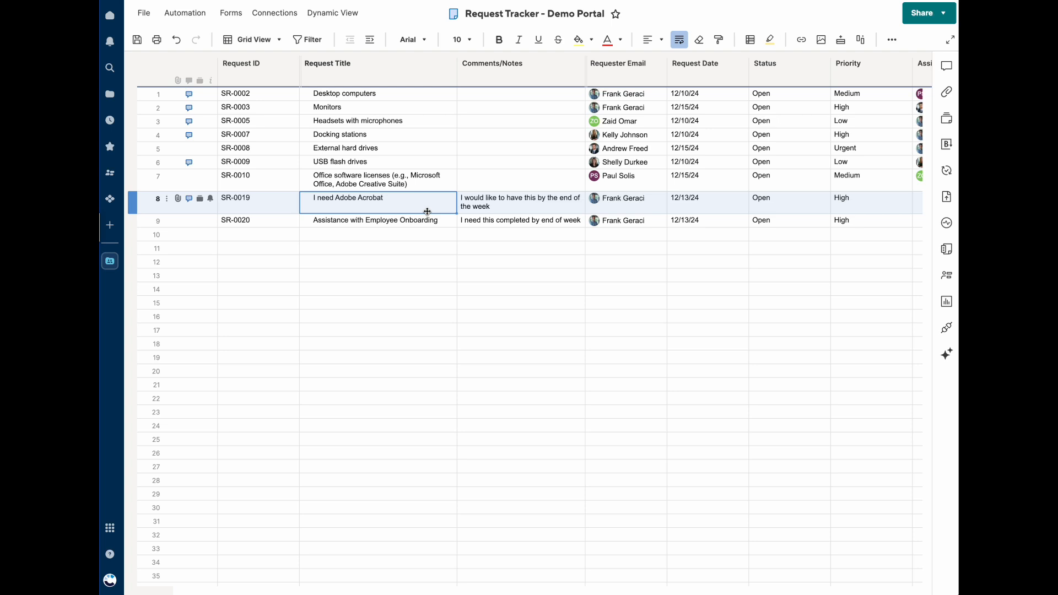
{"action": "left_click", "coordinate": [347, 223]}
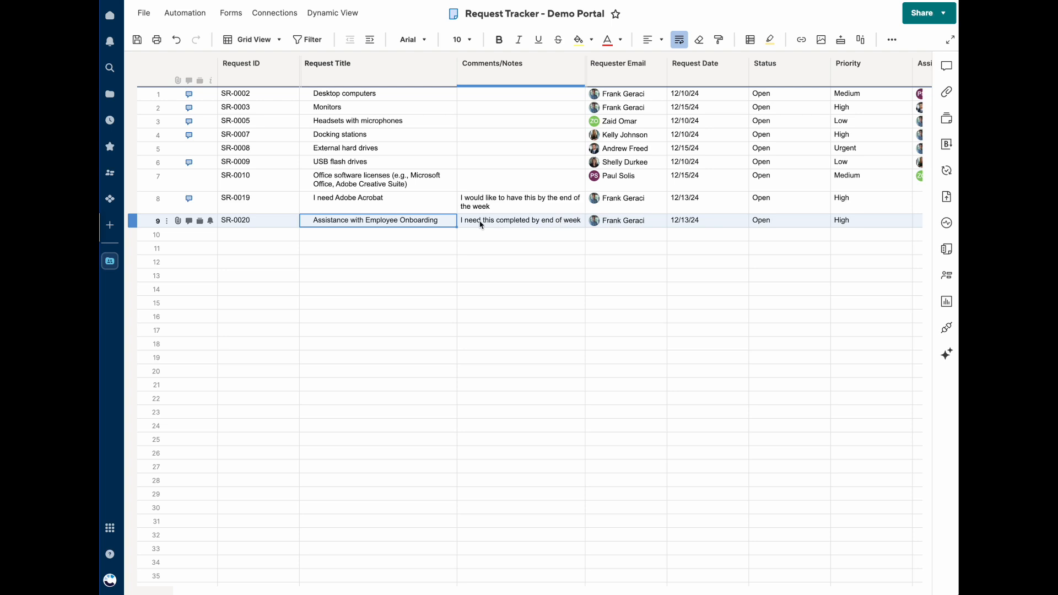
{"action": "left_click", "coordinate": [503, 221]}
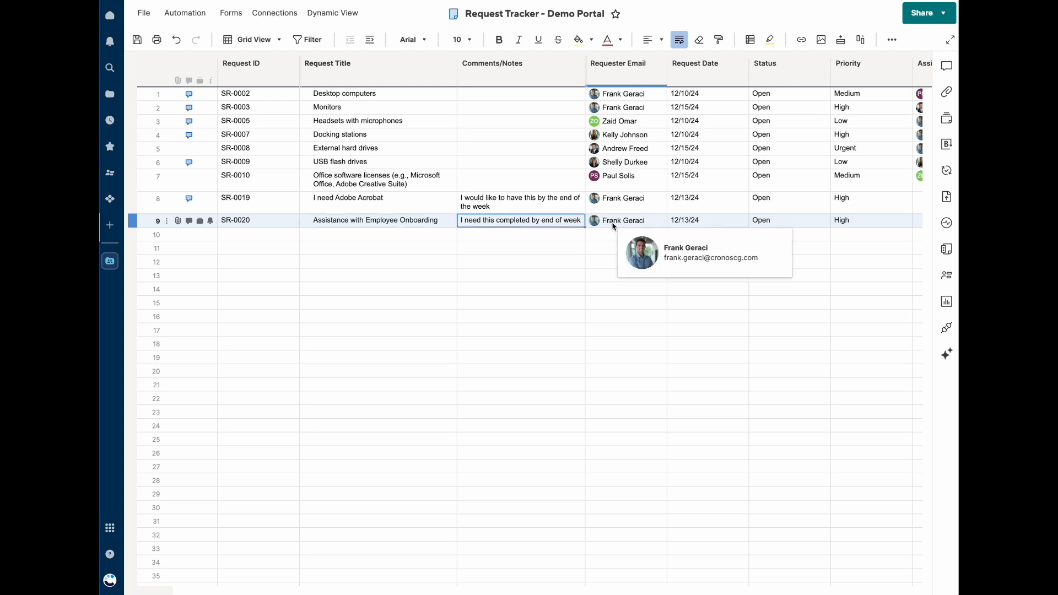
{"action": "scroll", "coordinate": [703, 215], "scroll_direction": "right", "scroll_amount": 3}
{"action": "scroll", "coordinate": [698, 214], "scroll_direction": "left", "scroll_amount": 3}
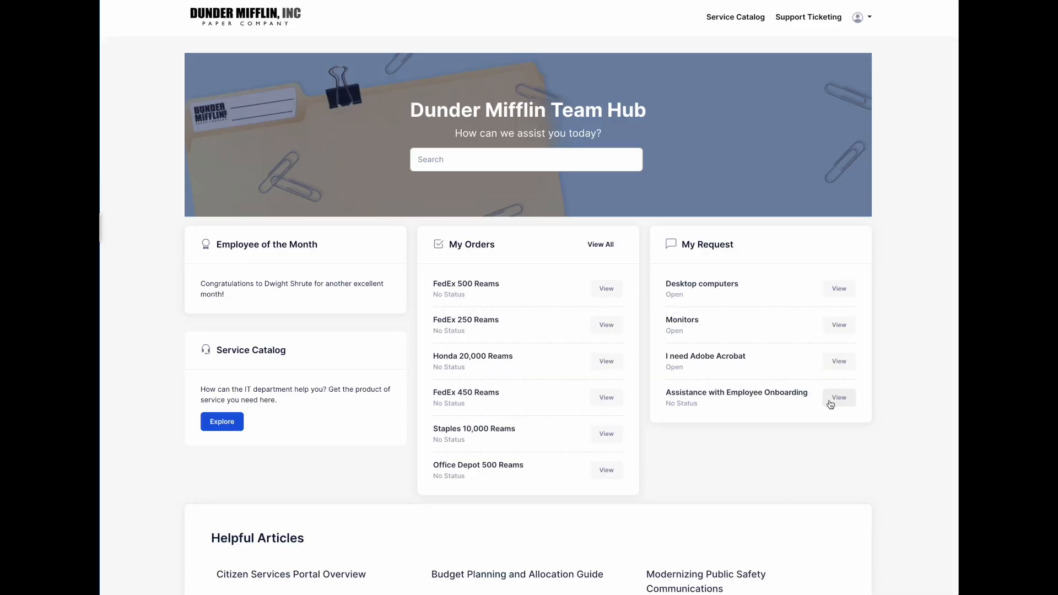
{"action": "left_click", "coordinate": [830, 404]}
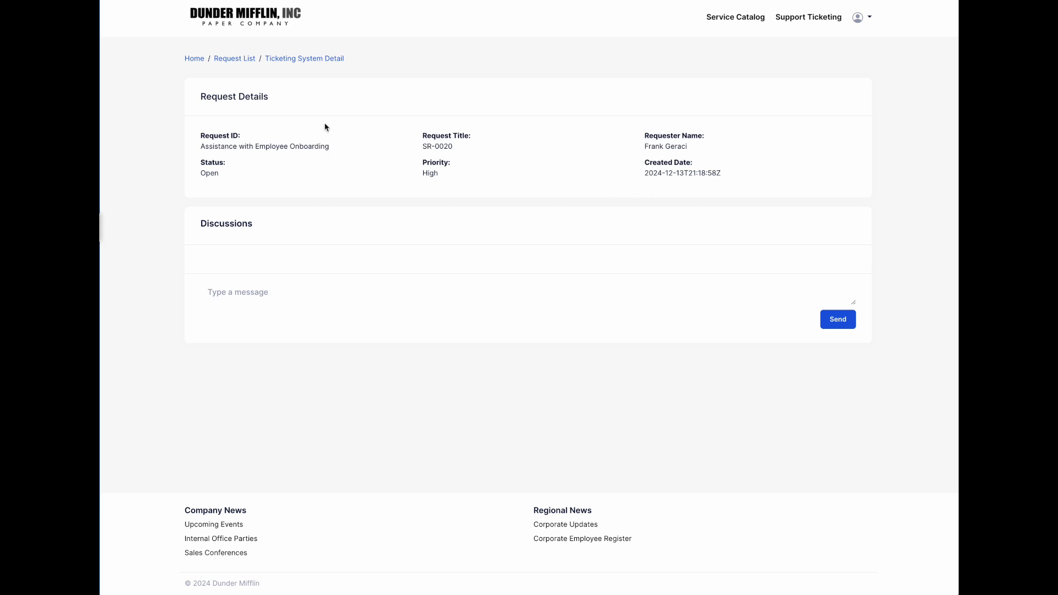
- Post 'Whats the status of this request' on SR-0020 and check it in row 9 of the tracker
{"action": "left_click", "coordinate": [413, 291]}
{"action": "type", "text": "Whats the status of this request"}
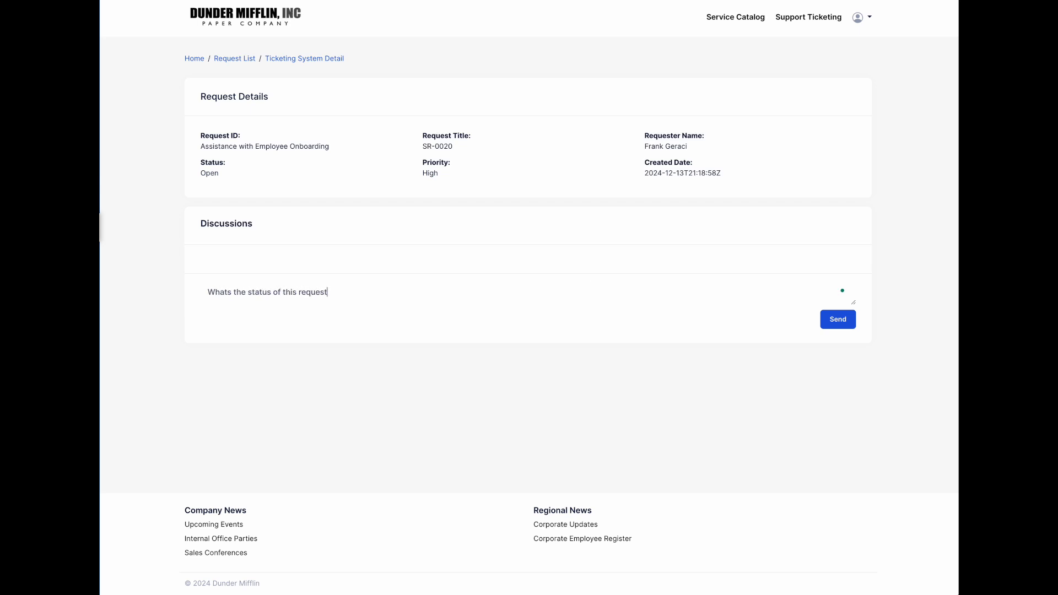
{"action": "left_click", "coordinate": [832, 321]}
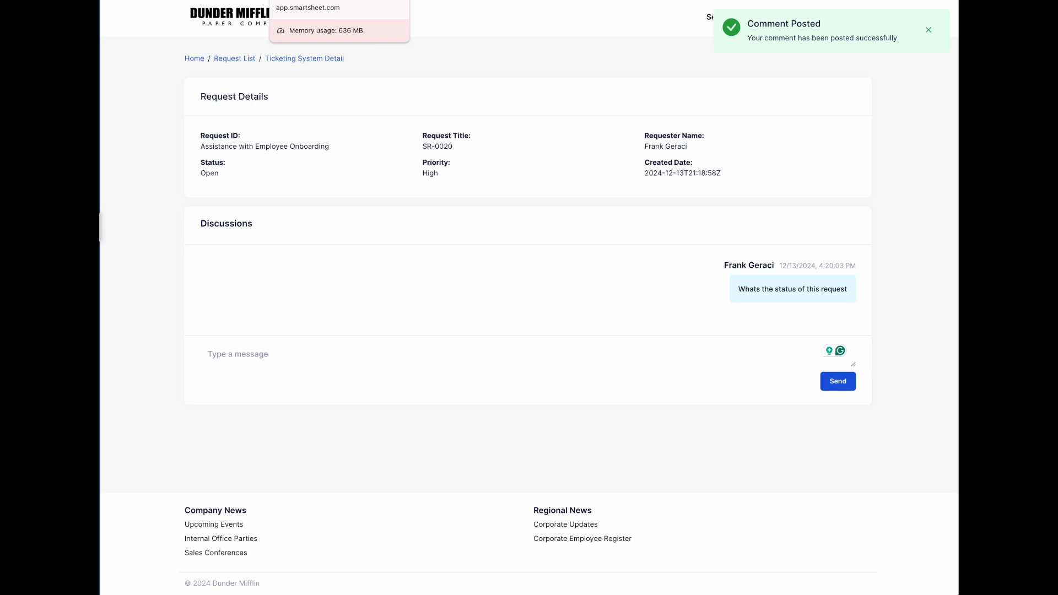
{"action": "left_click", "coordinate": [344, 0]}
{"action": "key", "text": "Left"}
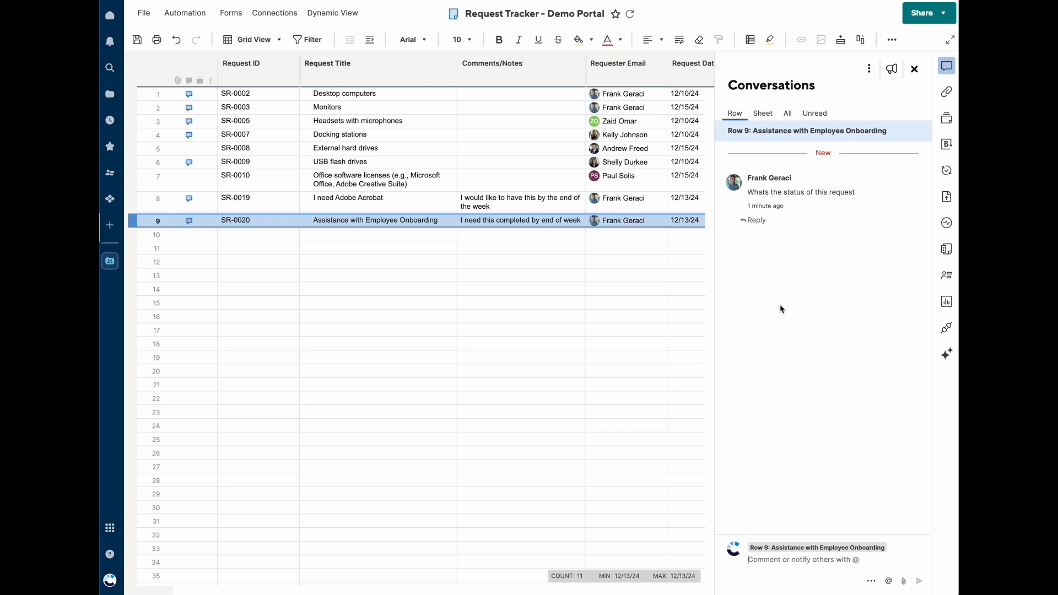
- Reply 'This is current being schedule' in row 9's conversation and post it to the requester
{"action": "left_click", "coordinate": [807, 562]}
{"action": "type", "text": "This is current being scheduled"}
{"action": "left_click", "coordinate": [918, 581]}
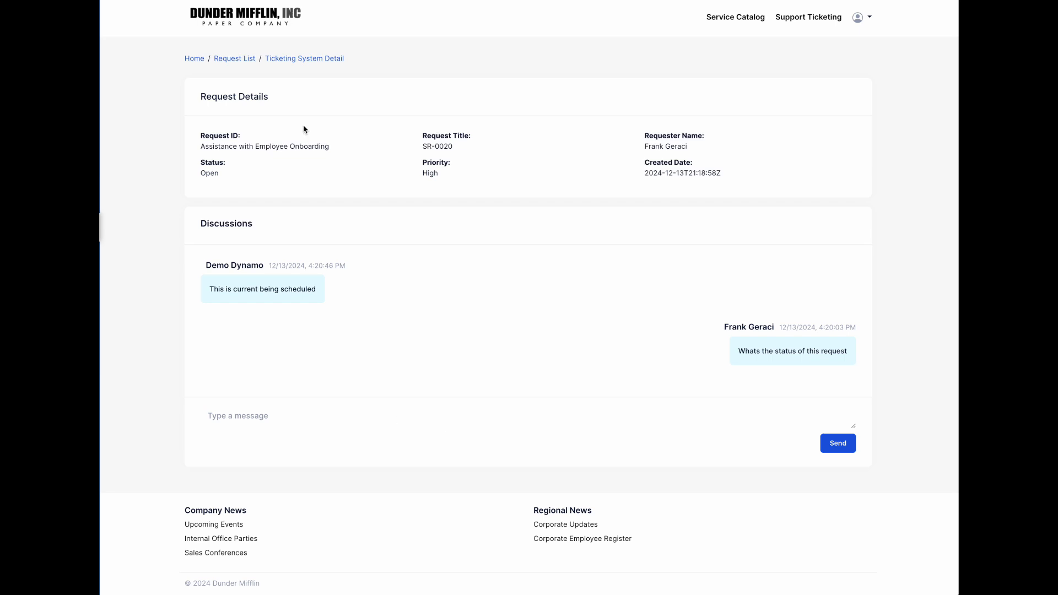
{"action": "left_click", "coordinate": [194, 59]}
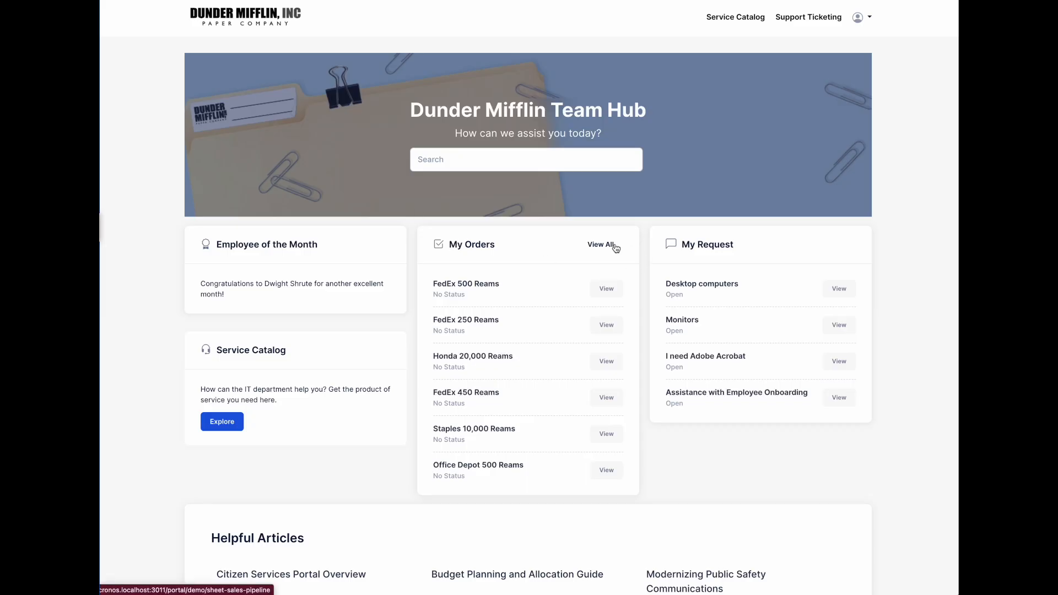
{"action": "left_click", "coordinate": [615, 247]}
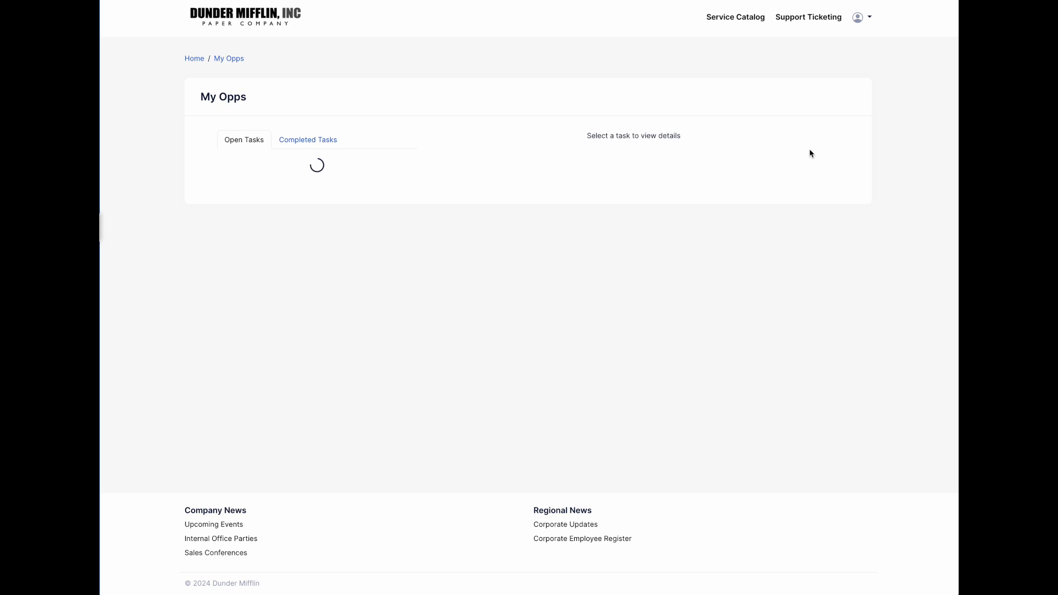
{"action": "left_click", "coordinate": [401, 168]}
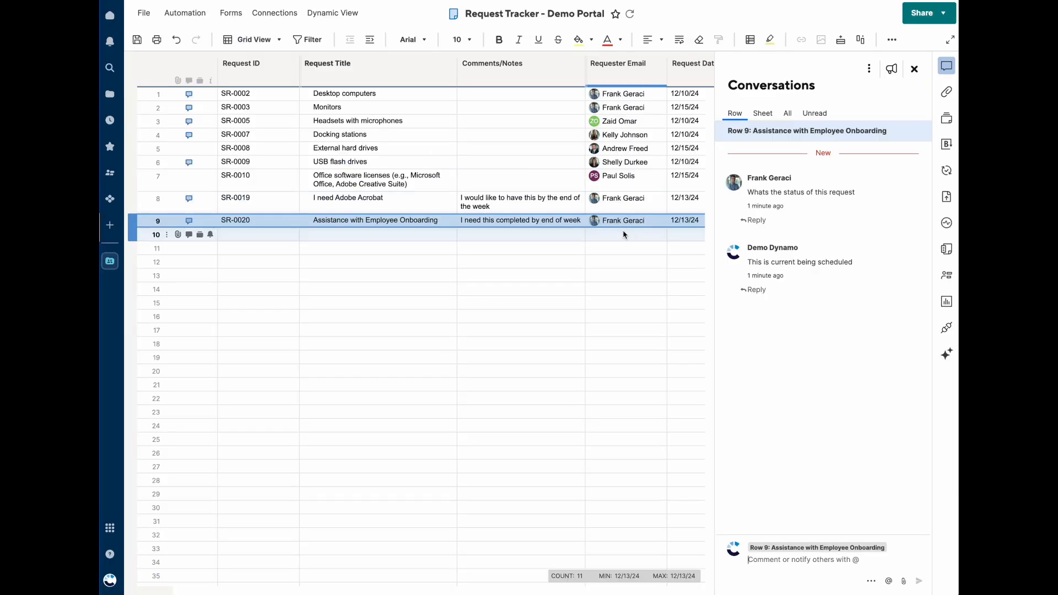
{"action": "left_click", "coordinate": [623, 230]}
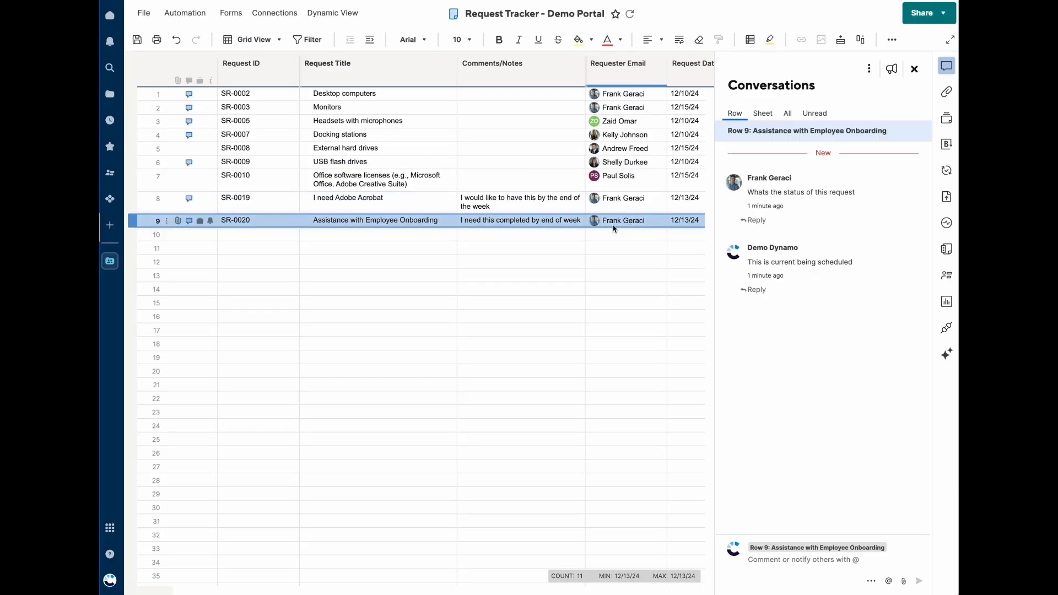
{"action": "scroll", "coordinate": [619, 229], "scroll_direction": "right", "scroll_amount": 2}
{"action": "left_click", "coordinate": [672, 222]}
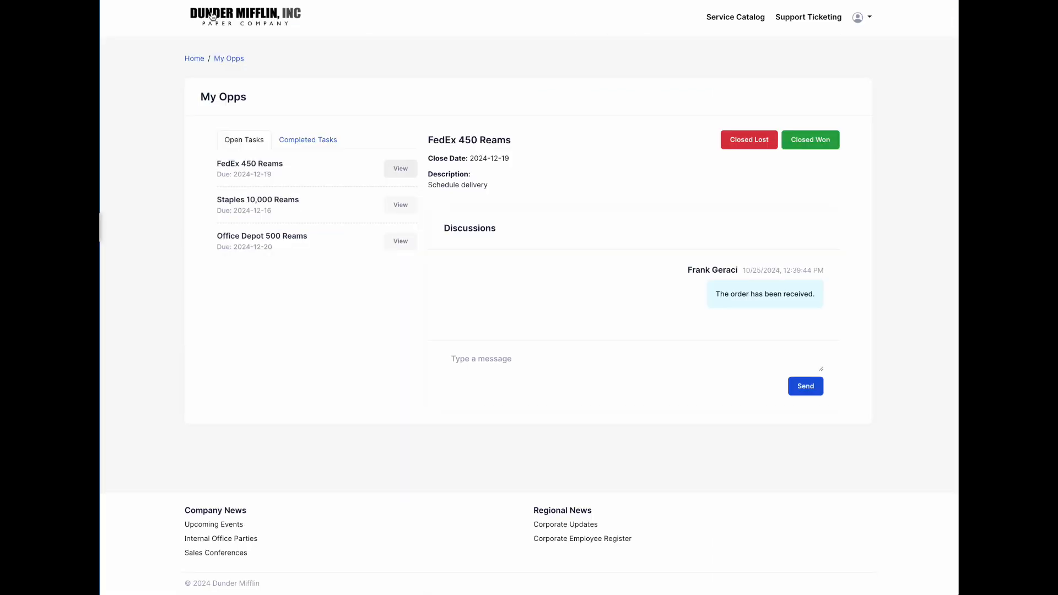
{"action": "left_click", "coordinate": [193, 58]}
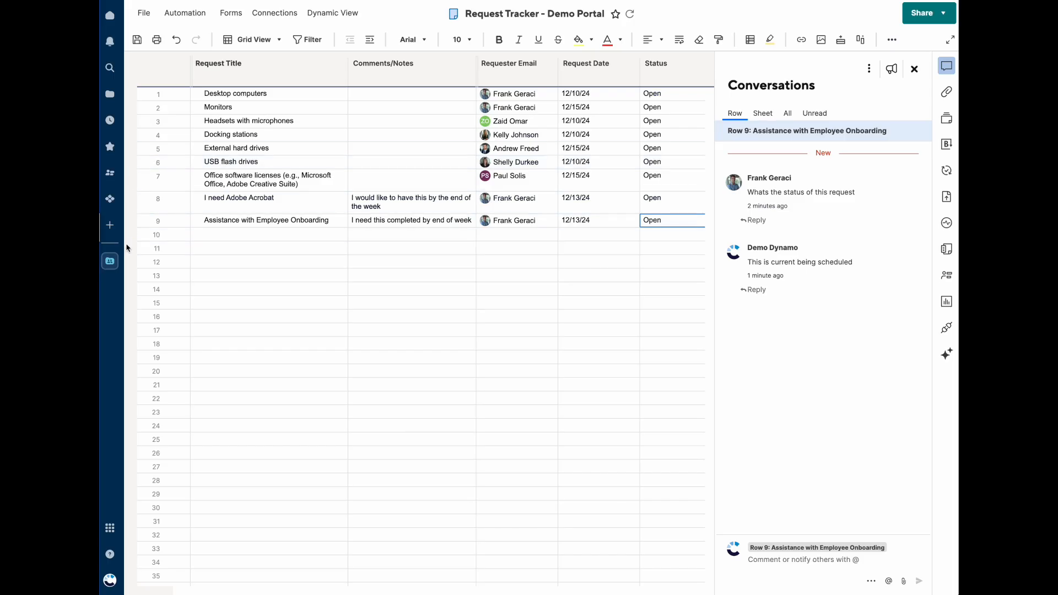
- Discard the unsaved Request Tracker changes and open Sheet - Sales Pipeline from the Demo Portal tree
{"action": "left_click", "coordinate": [109, 262]}
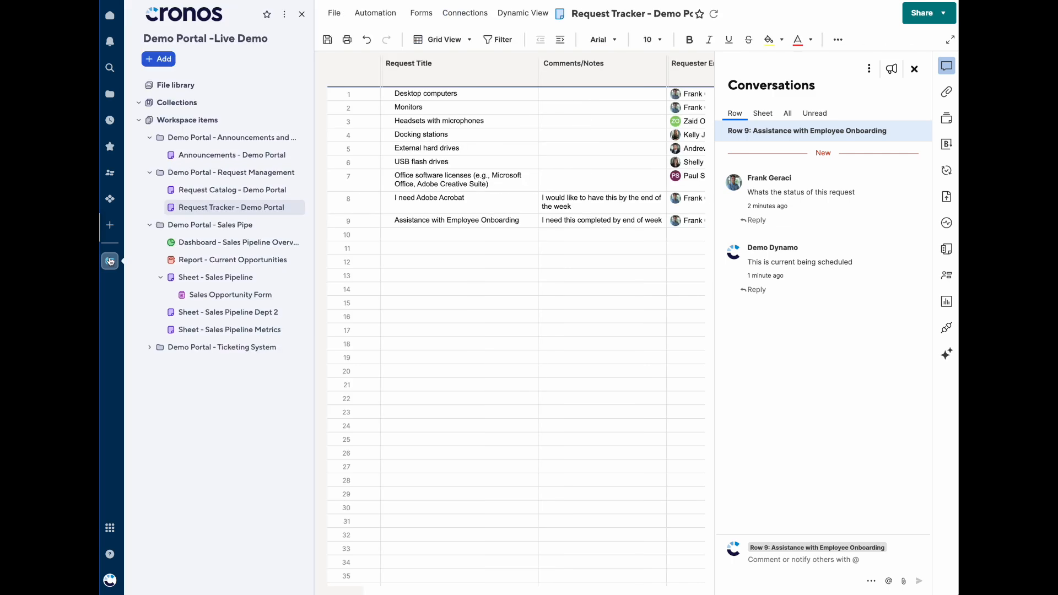
{"action": "left_click", "coordinate": [219, 247]}
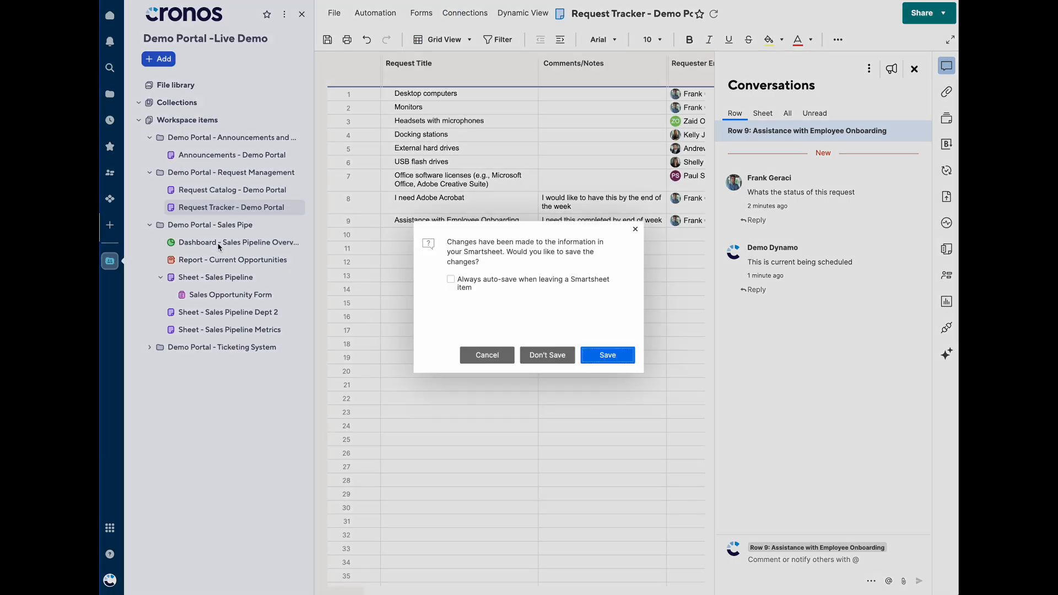
{"action": "left_click", "coordinate": [547, 355]}
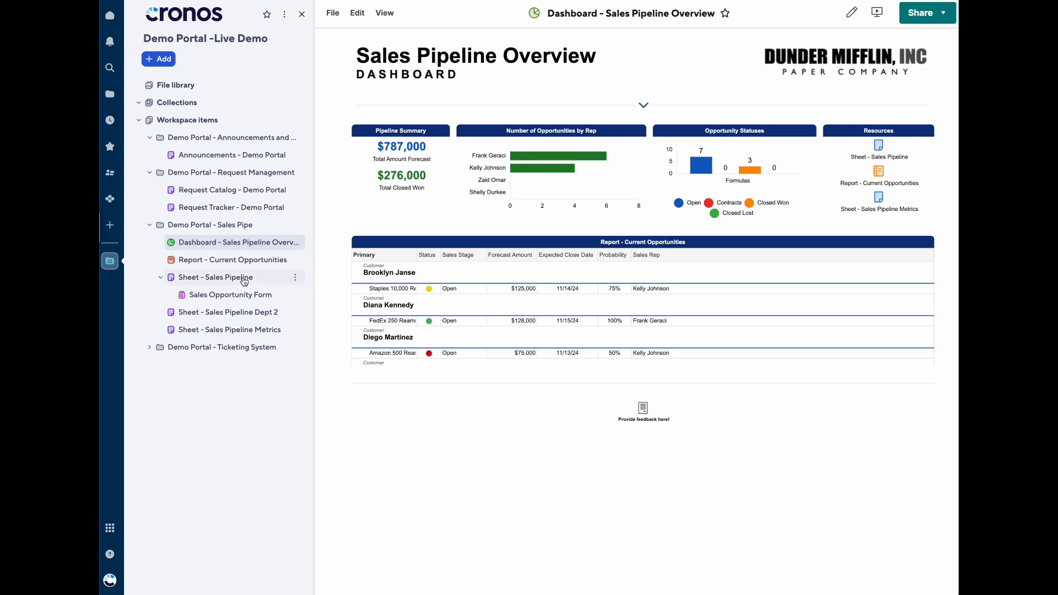
{"action": "left_click", "coordinate": [210, 284]}
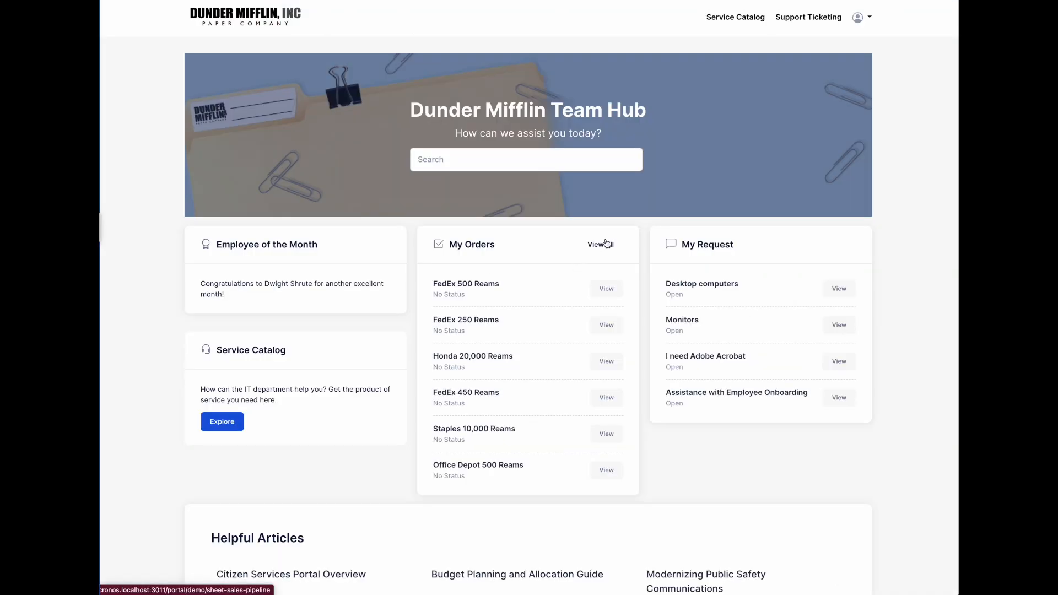
- Post 'The customer provided payment' on FedEx 450 Reams, mark it Closed Won, then open Staples 10,000 Reams
{"action": "left_click", "coordinate": [606, 243]}
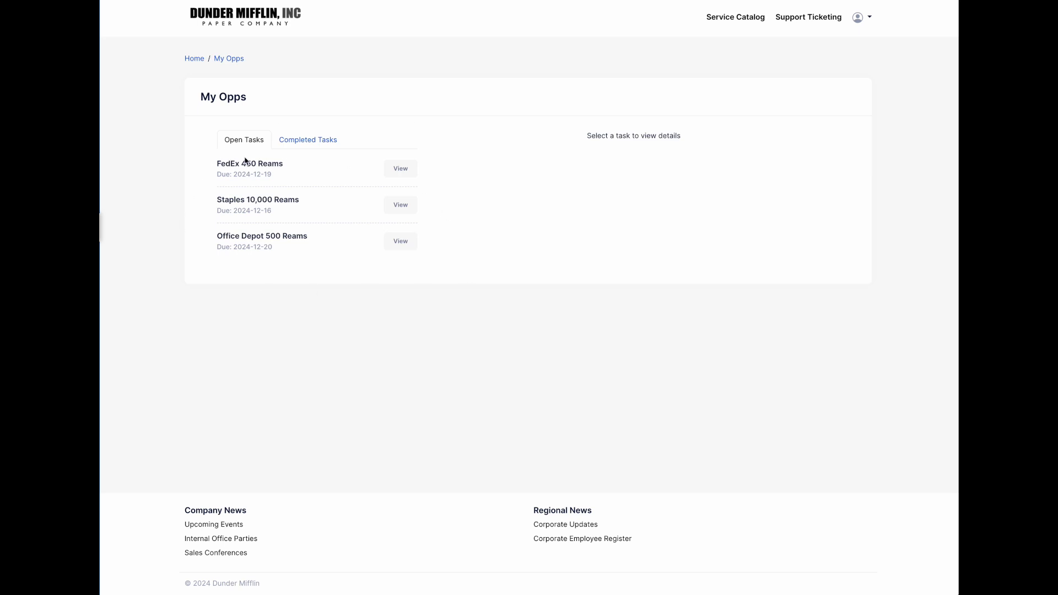
{"action": "left_click", "coordinate": [400, 170]}
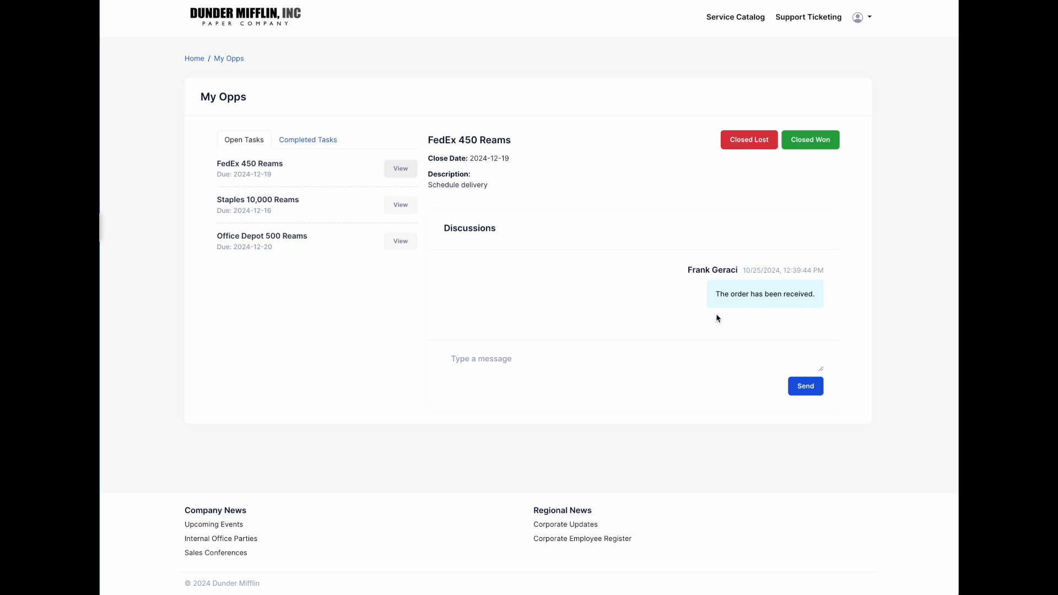
{"action": "left_click", "coordinate": [714, 354]}
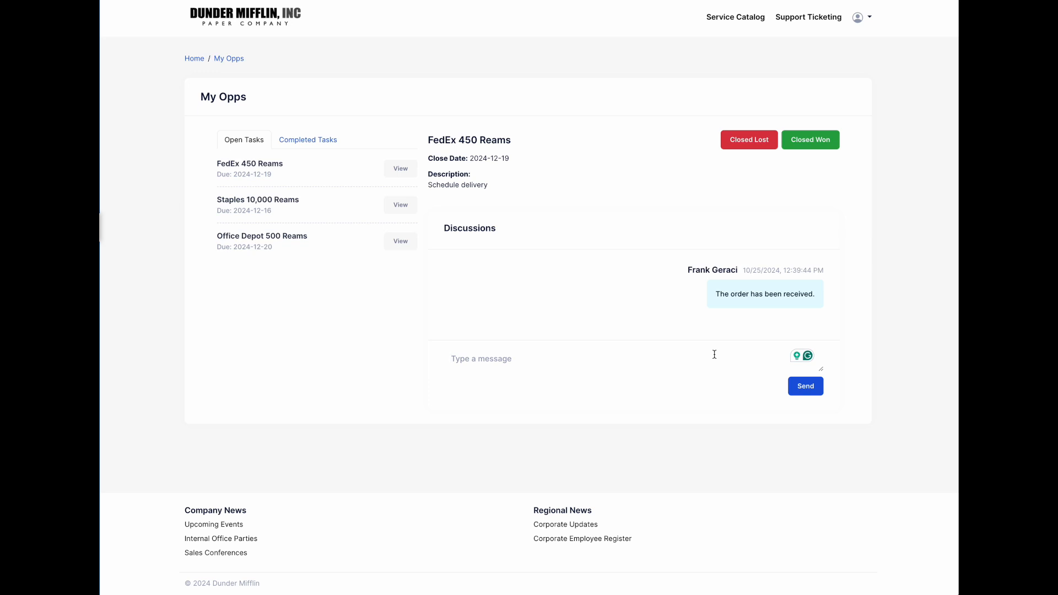
{"action": "type", "text": "The customer provided payment"}
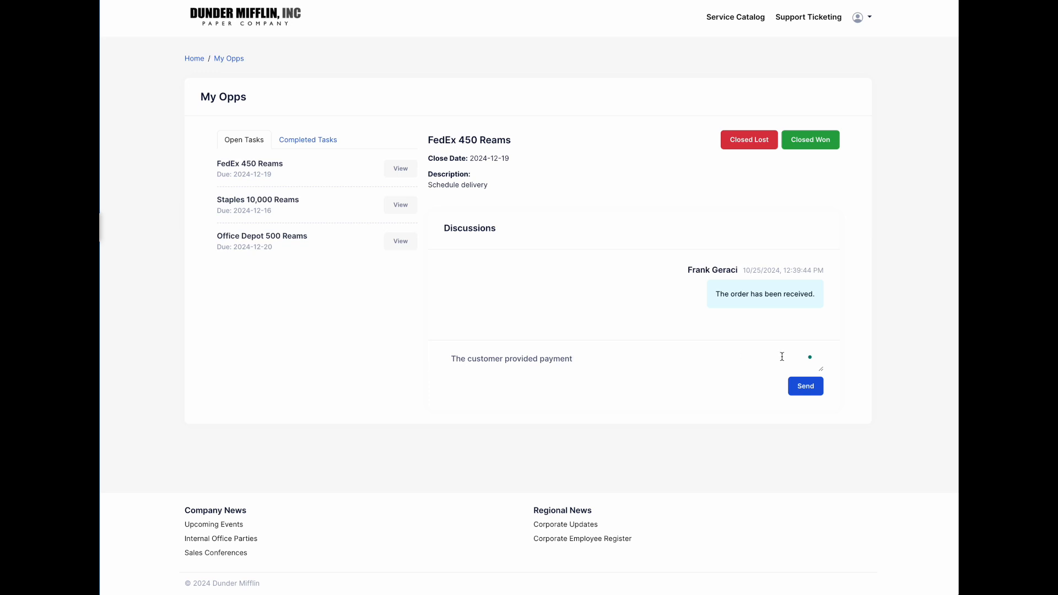
{"action": "left_click", "coordinate": [819, 387]}
{"action": "left_click", "coordinate": [819, 142]}
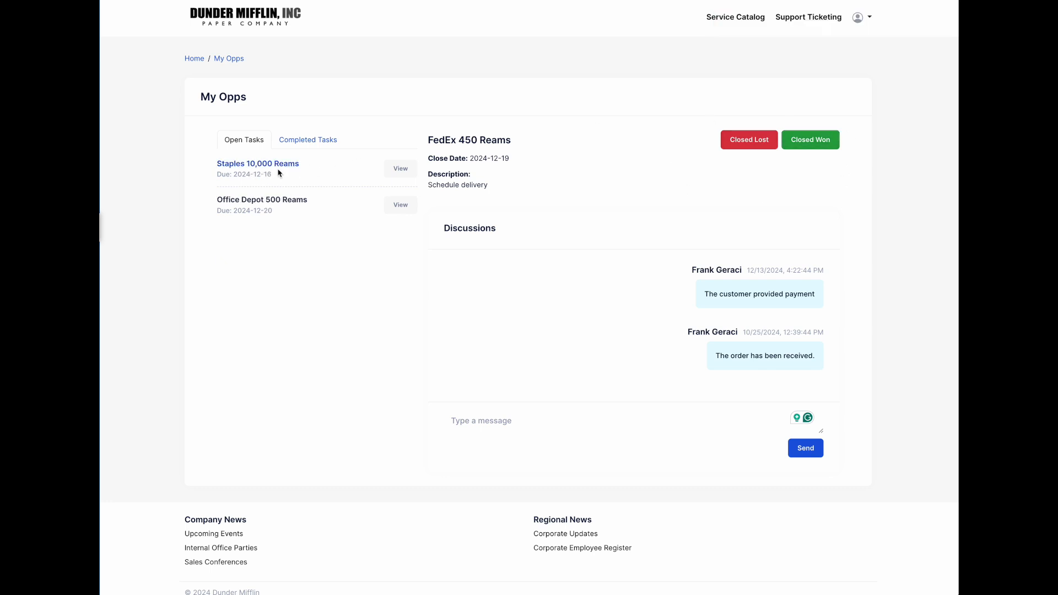
{"action": "left_click", "coordinate": [401, 170]}
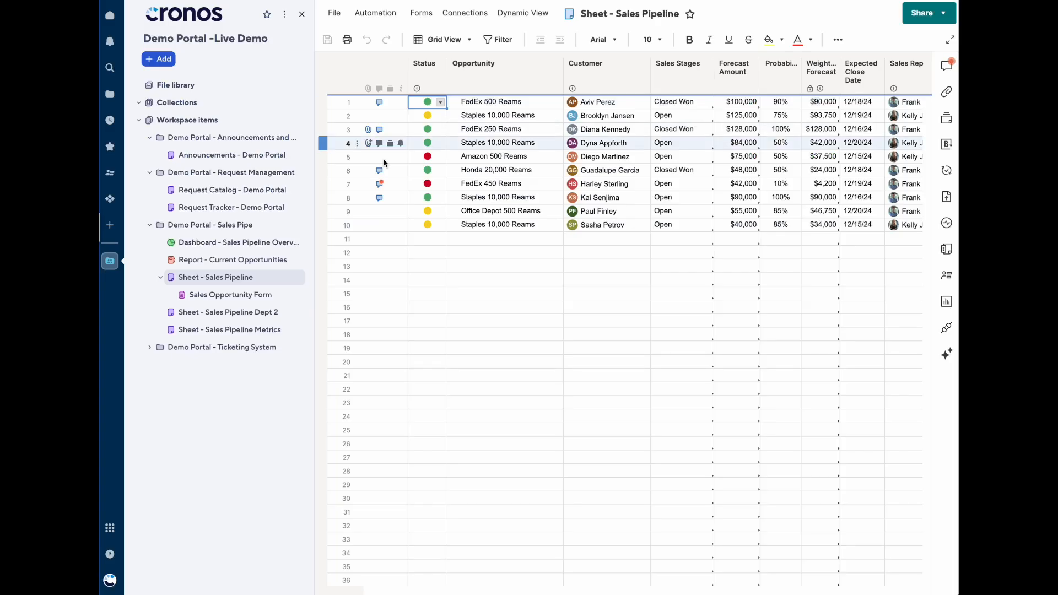
- Check row 7's Closed Won stage and payment comment, then return to the Sales Pipeline Overview dashboard
{"action": "left_click", "coordinate": [477, 184]}
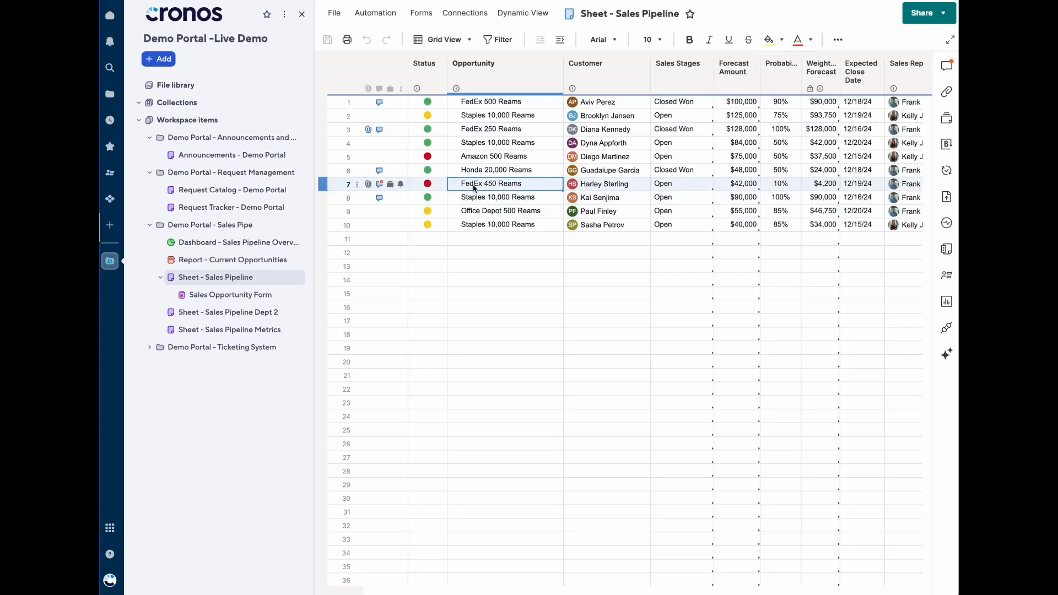
{"action": "left_click", "coordinate": [380, 185]}
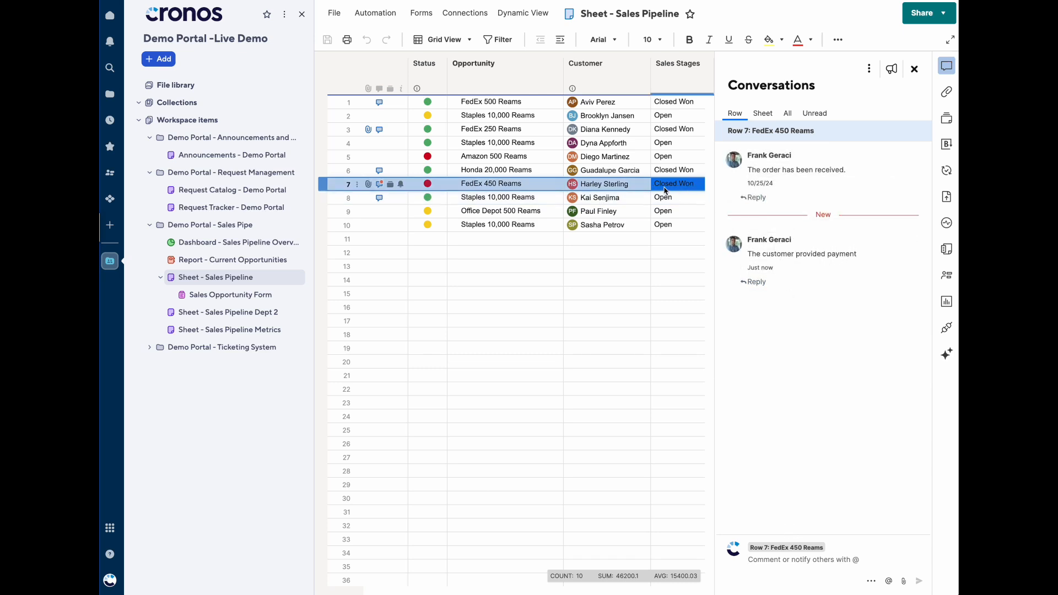
{"action": "left_click", "coordinate": [914, 69]}
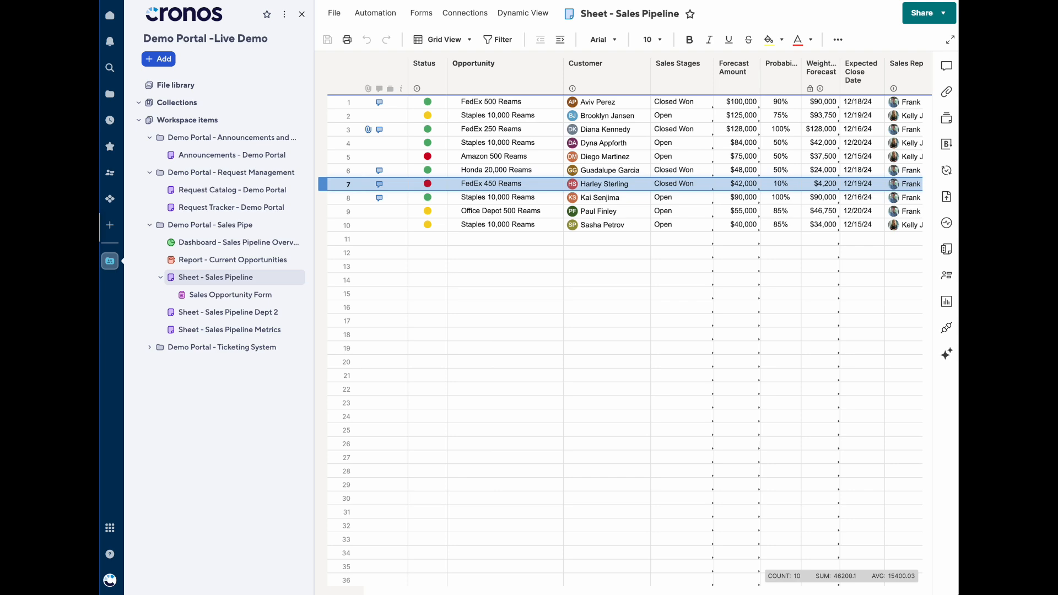
{"action": "left_click", "coordinate": [188, 240]}
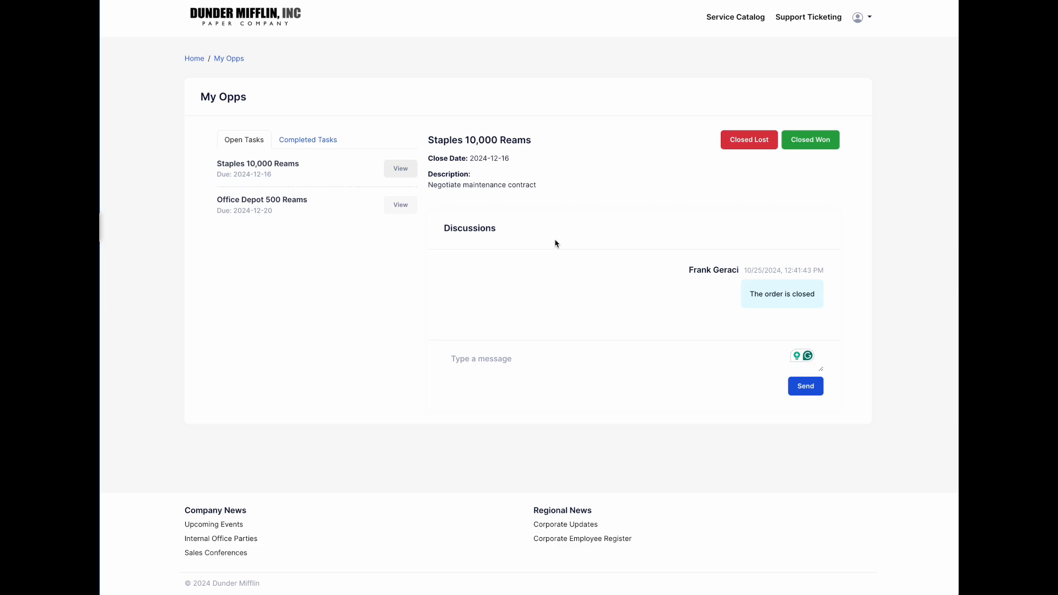
- Return to the Team Hub home page, look over its orders and requests, then load a previously visited site
{"action": "left_click", "coordinate": [195, 60]}
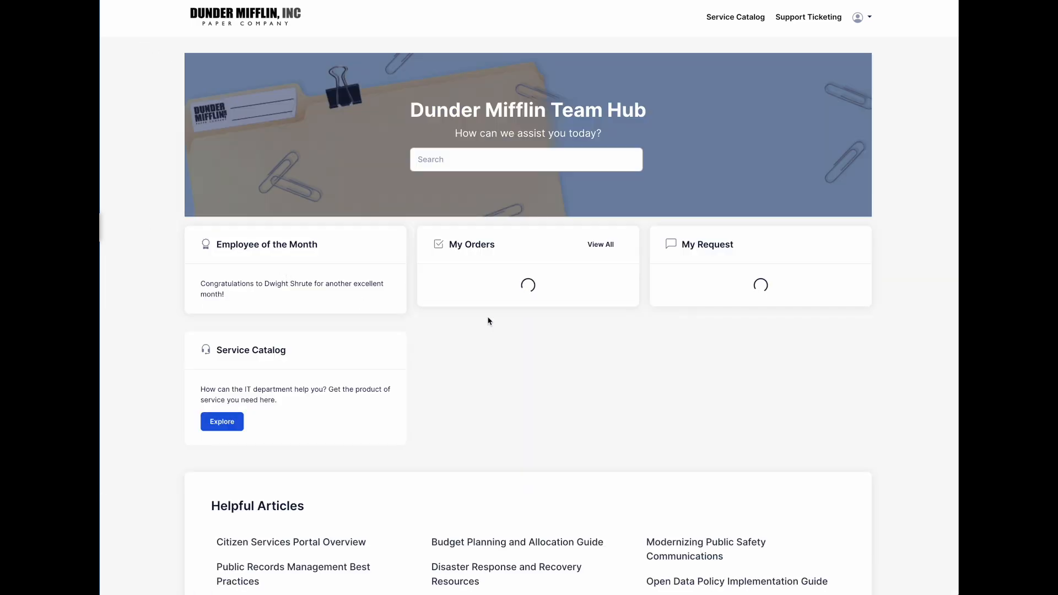
{"action": "scroll", "coordinate": [488, 321], "scroll_direction": "down", "scroll_amount": 3}
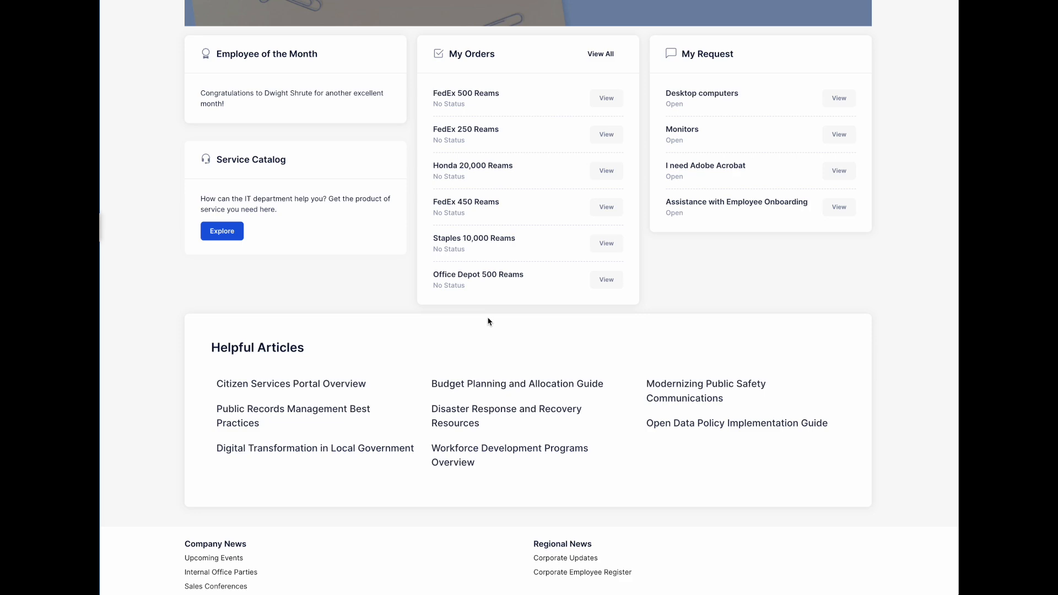
{"action": "scroll", "coordinate": [388, 306], "scroll_direction": "up", "scroll_amount": 3}
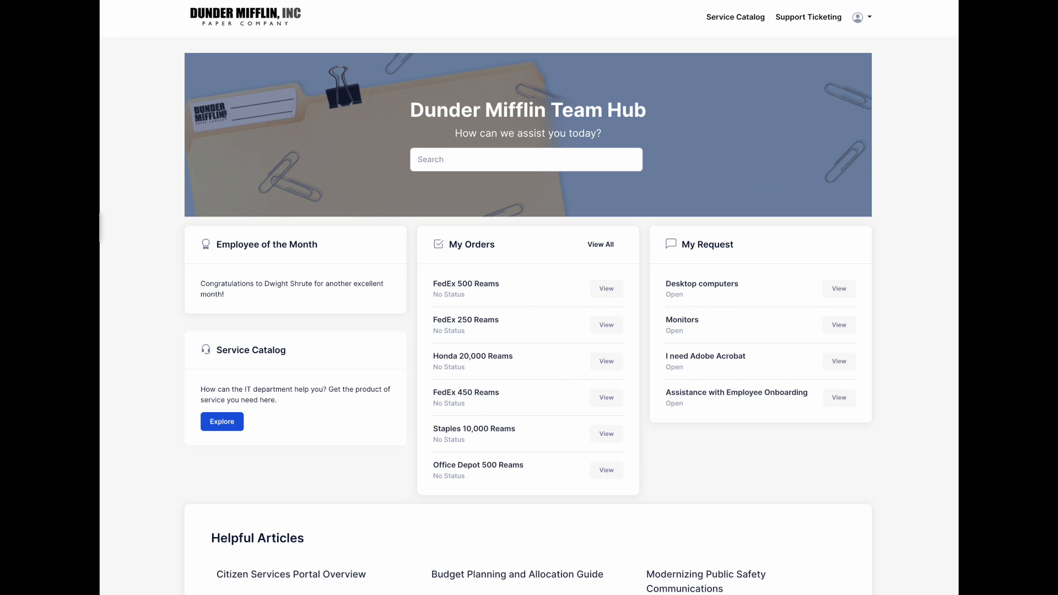
{"action": "left_click", "coordinate": [386, 0]}
{"action": "left_click", "coordinate": [318, 6]}
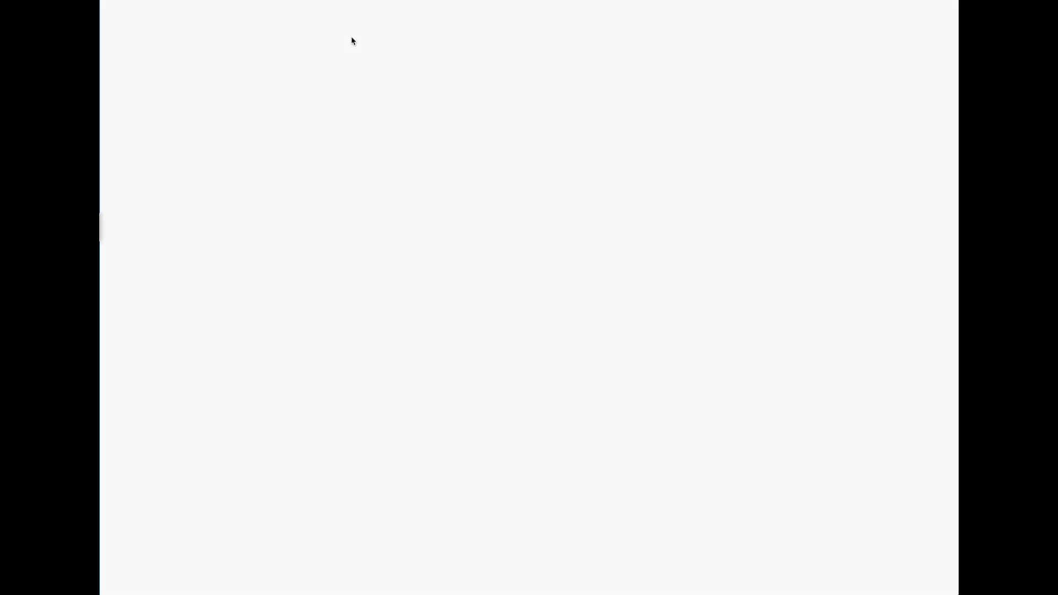
- Go through the portals list to the Demo Portal's Modules page showing Request Management enabled
{"action": "left_click", "coordinate": [117, 149]}
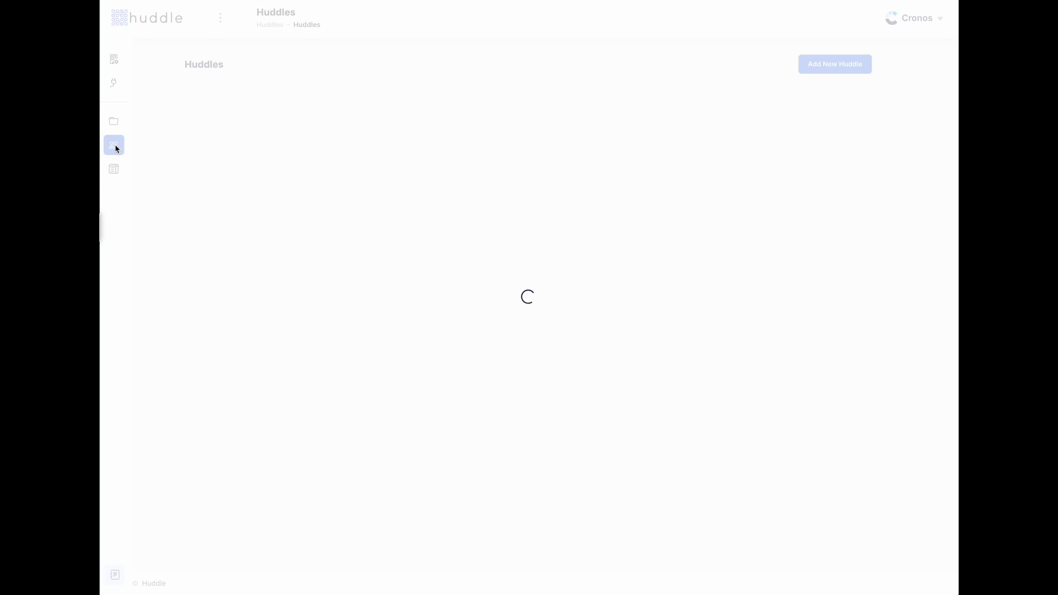
{"action": "left_click", "coordinate": [114, 169]}
{"action": "left_click", "coordinate": [472, 154]}
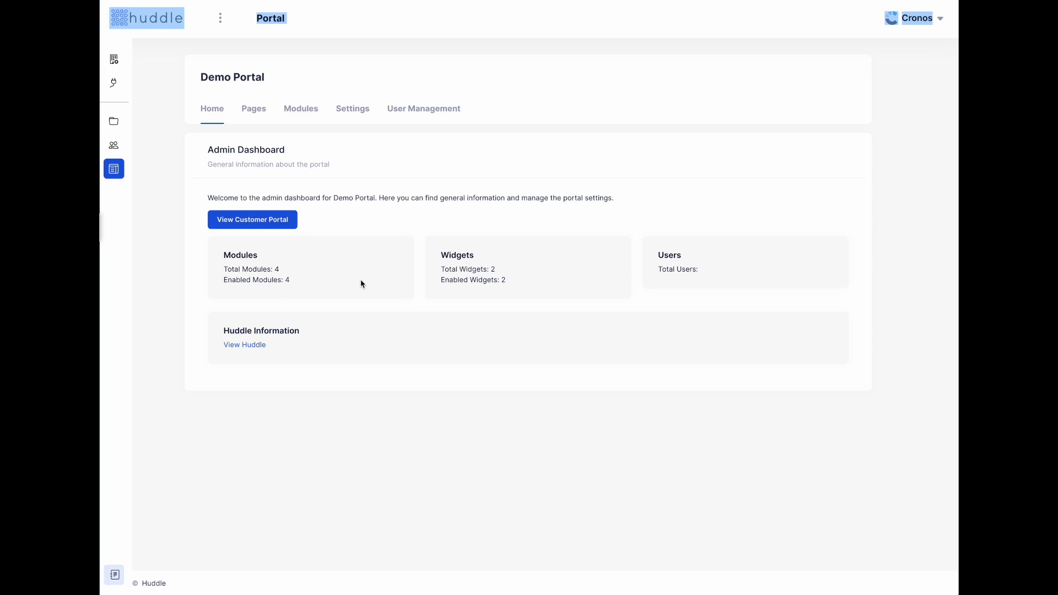
{"action": "left_click", "coordinate": [417, 205]}
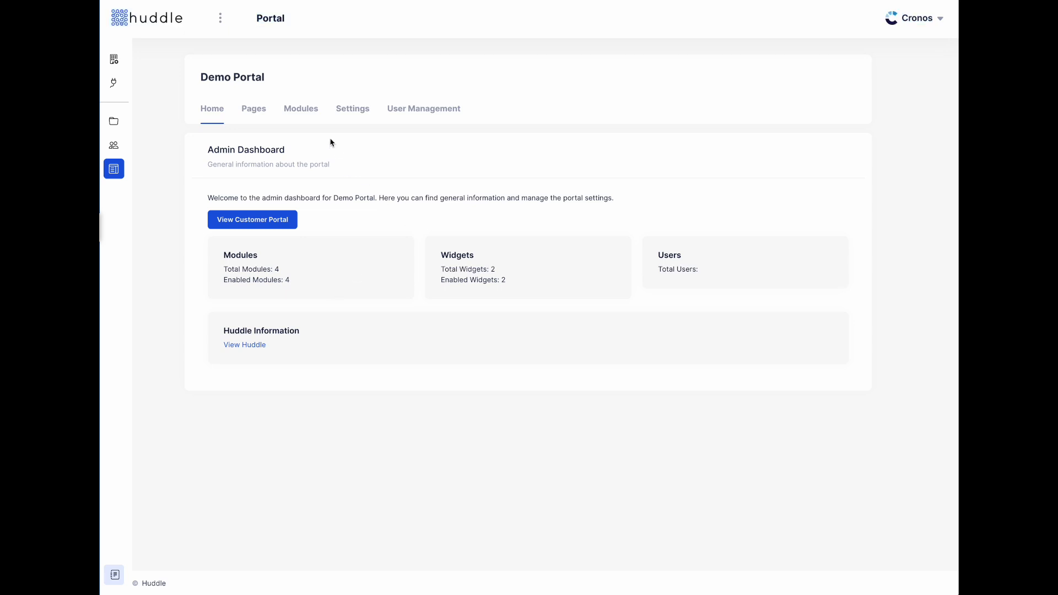
{"action": "left_click", "coordinate": [316, 113]}
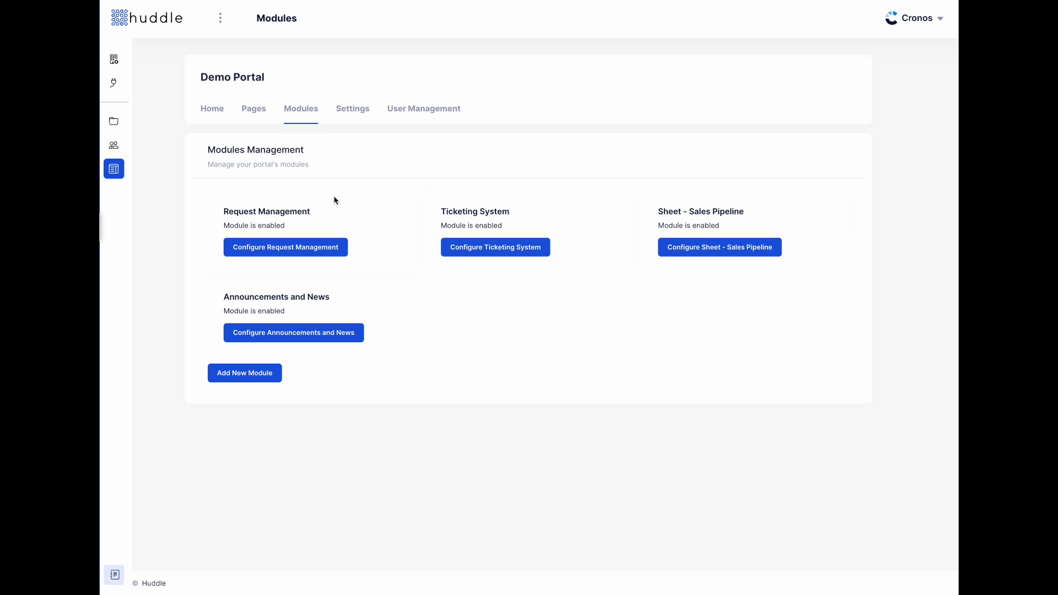
- Review Request Management's output columns, then turn on Use External Link in its Form Configuration
{"action": "left_click", "coordinate": [286, 258]}
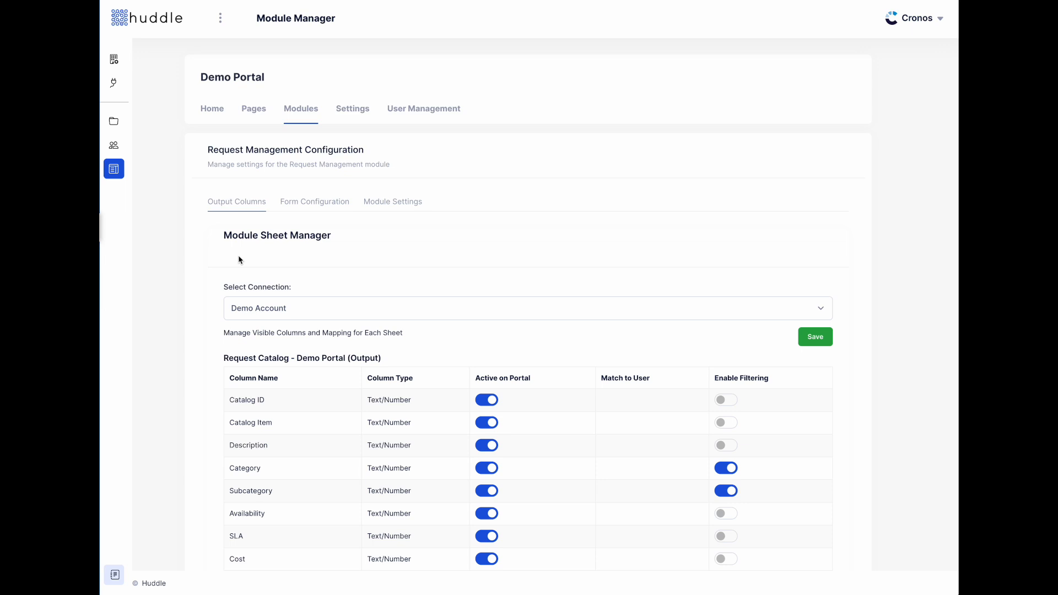
{"action": "scroll", "coordinate": [238, 259], "scroll_direction": "down", "scroll_amount": 5}
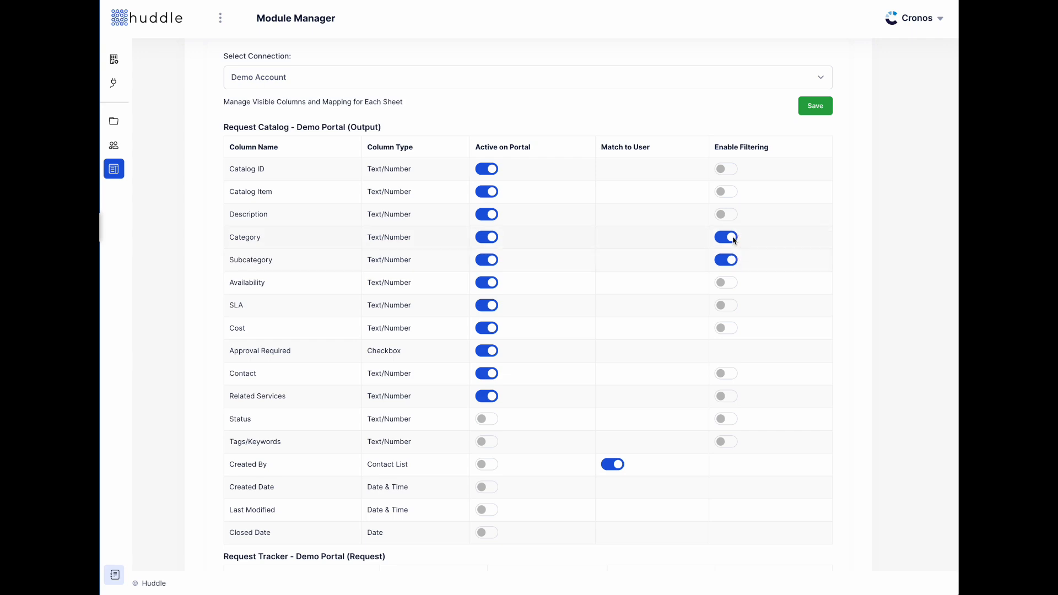
{"action": "scroll", "coordinate": [631, 259], "scroll_direction": "down", "scroll_amount": 8}
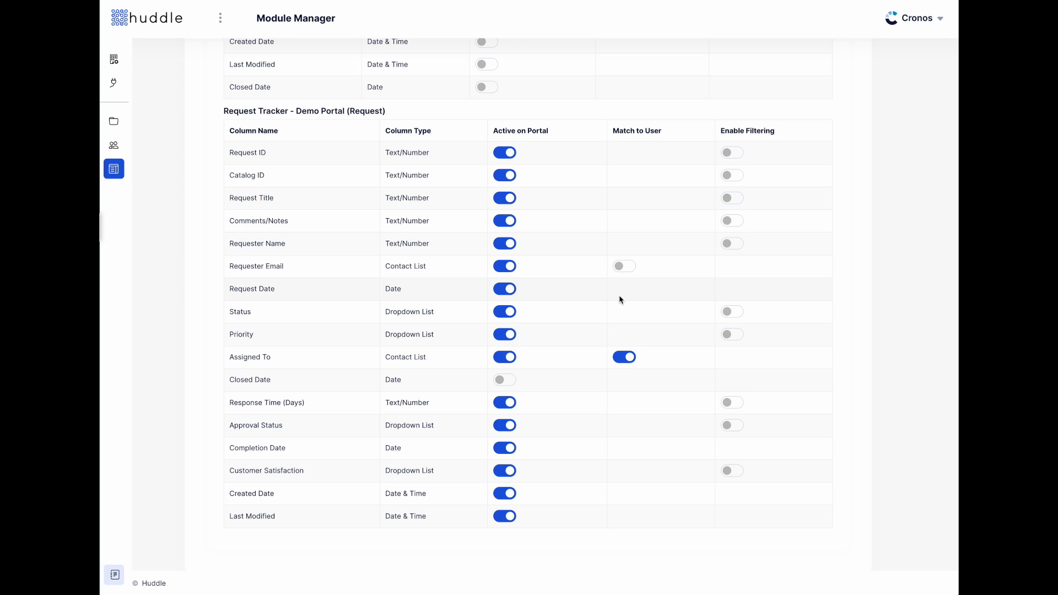
{"action": "scroll", "coordinate": [526, 521], "scroll_direction": "up", "scroll_amount": 13}
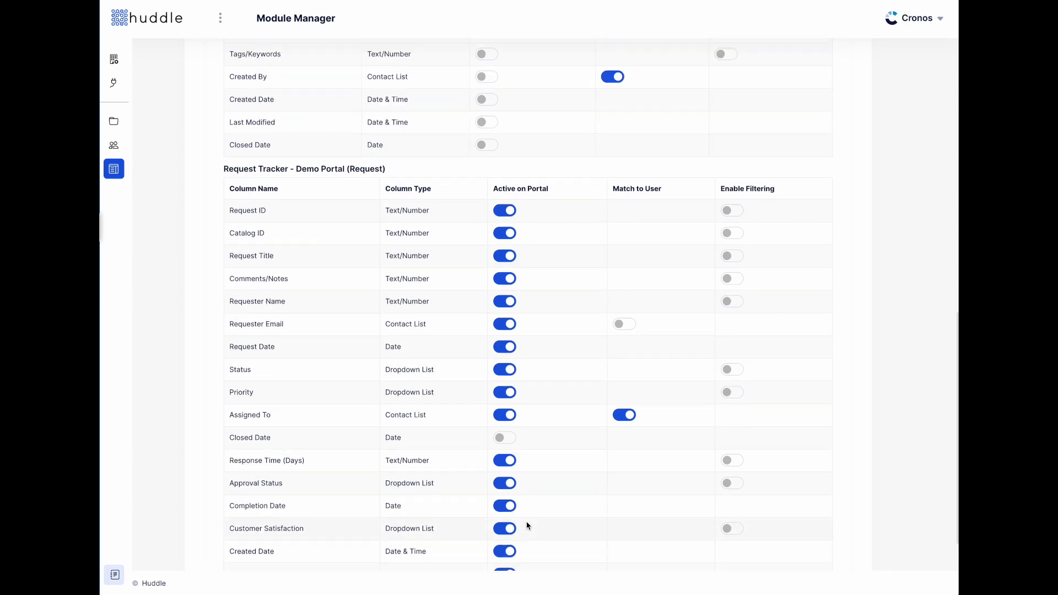
{"action": "left_click", "coordinate": [291, 203]}
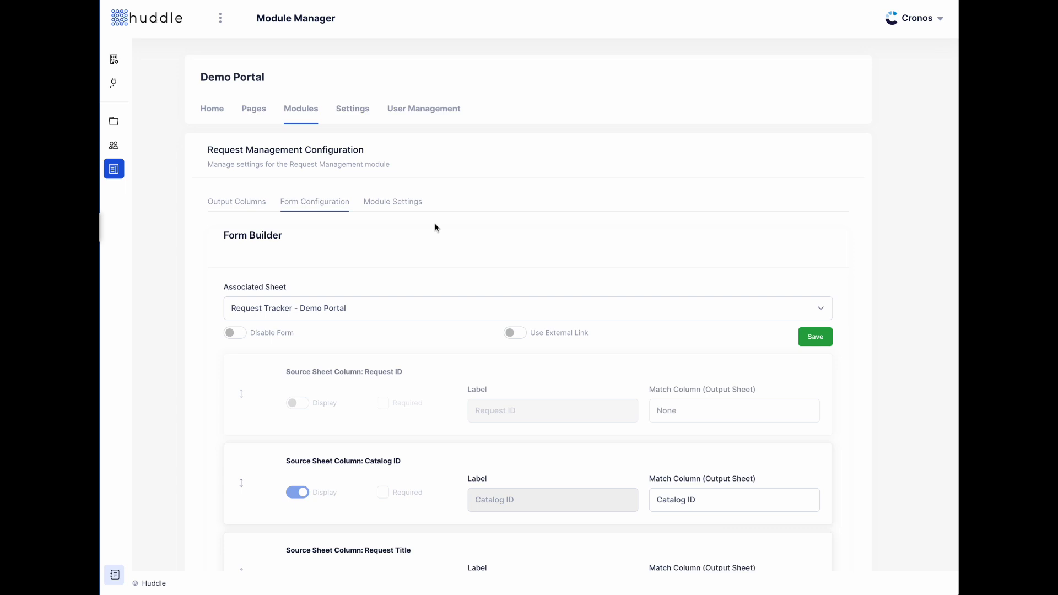
{"action": "left_click", "coordinate": [509, 333]}
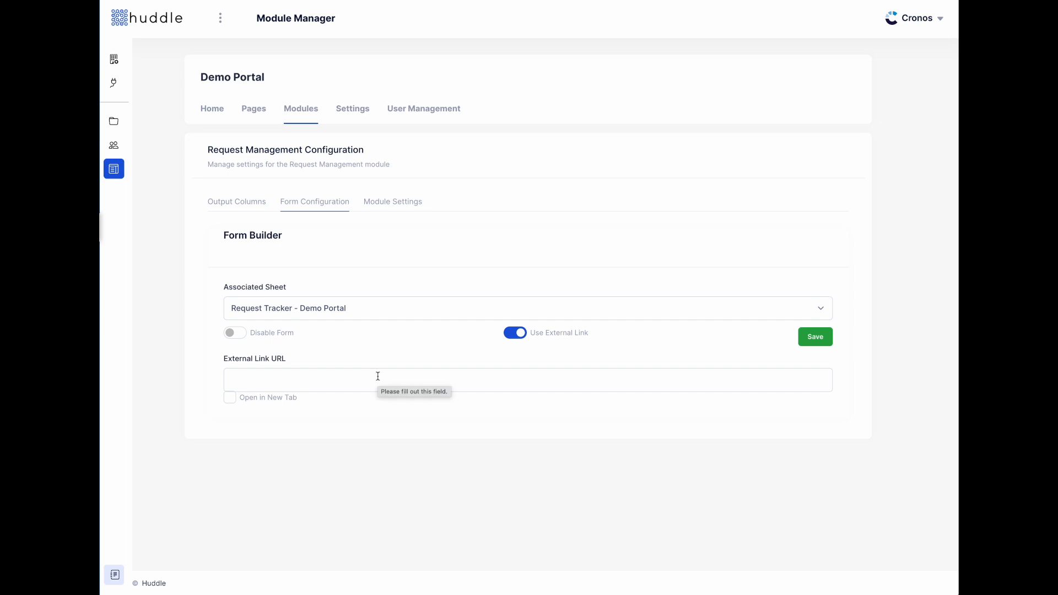
- Turn Use External Link back off so the form uses its built-in column fields
{"action": "left_click", "coordinate": [378, 376]}
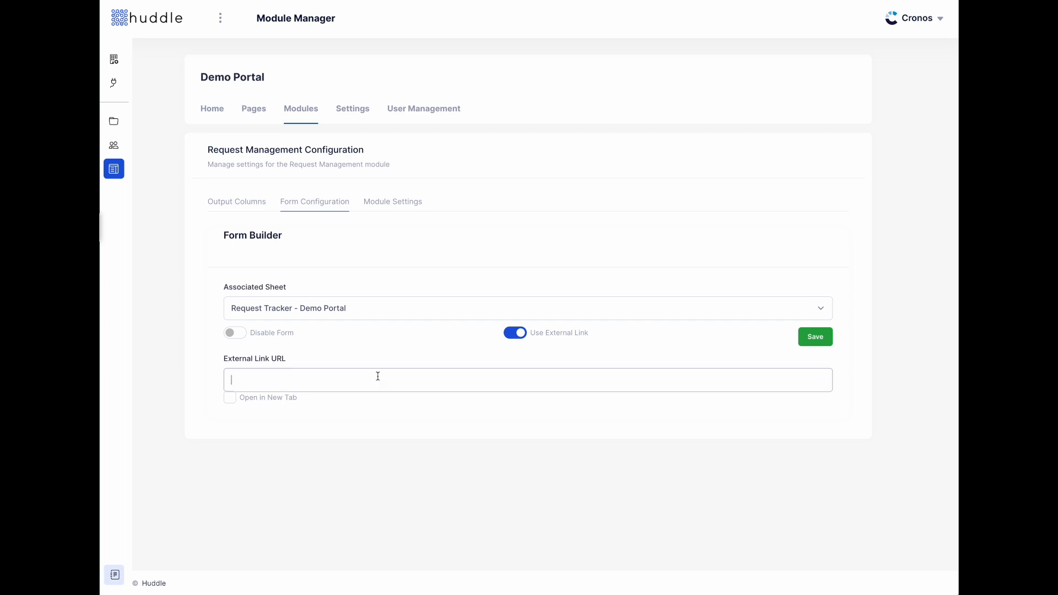
{"action": "left_click", "coordinate": [514, 333]}
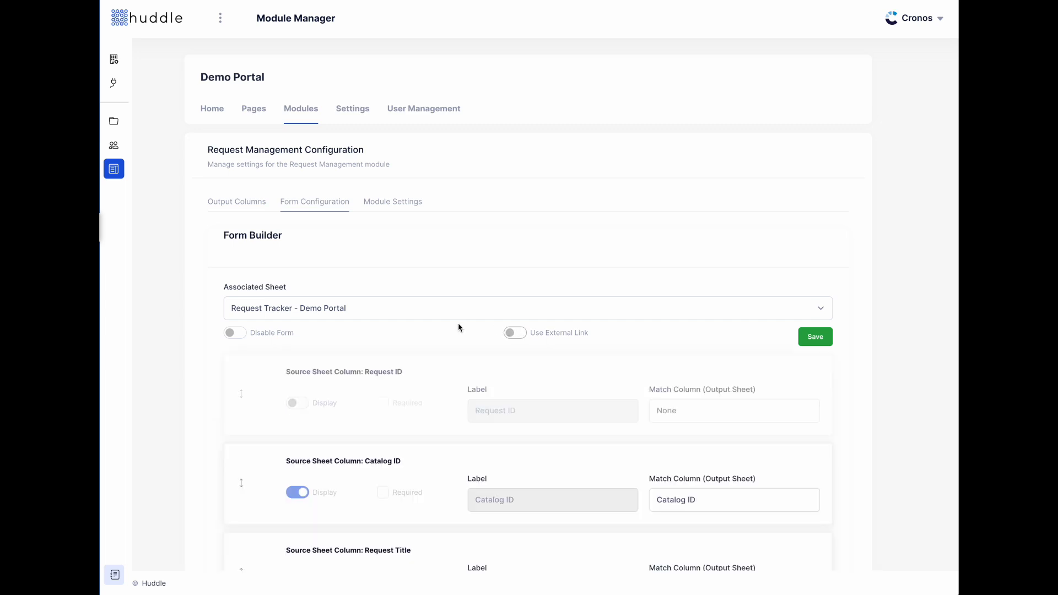
{"action": "scroll", "coordinate": [457, 329], "scroll_direction": "down", "scroll_amount": 2}
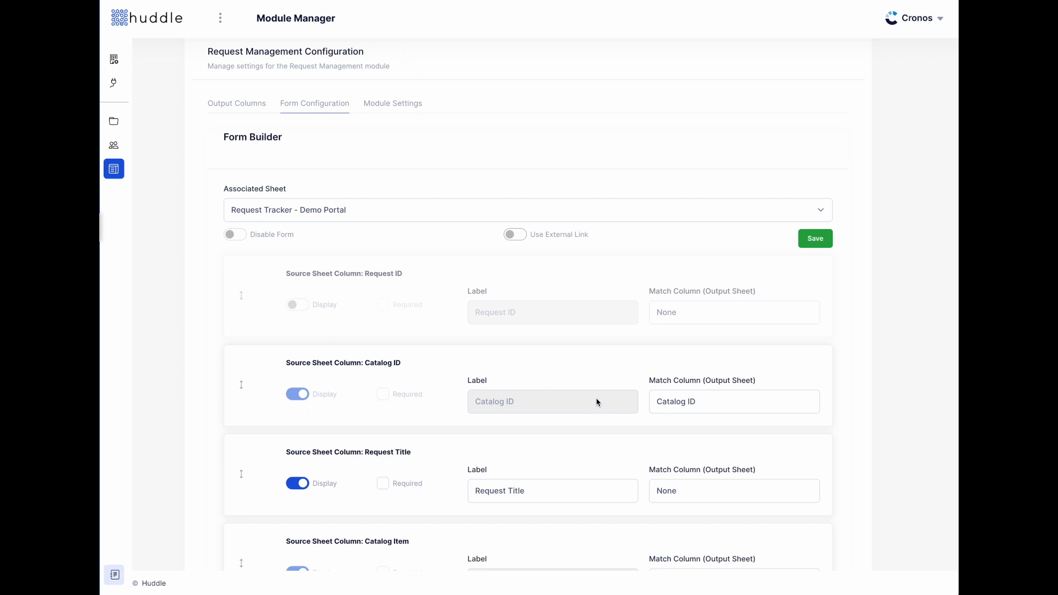
{"action": "scroll", "coordinate": [599, 402], "scroll_direction": "down", "scroll_amount": 3}
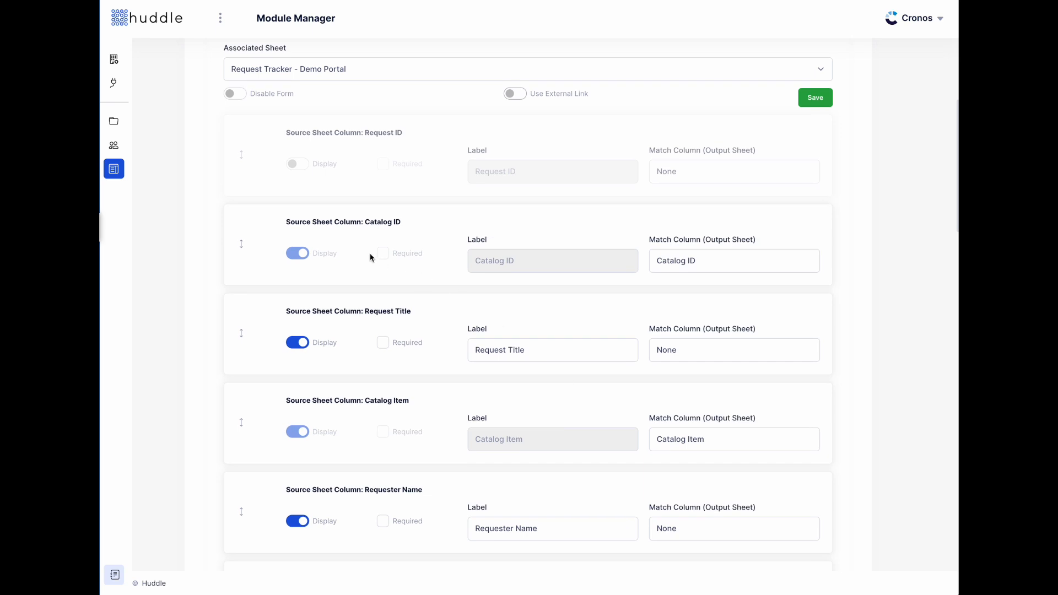
- Toggle Request ID display on and off, try moving Catalog ID, and keep its matched column
{"action": "left_click", "coordinate": [298, 165]}
{"action": "left_click", "coordinate": [298, 165]}
{"action": "mouse_move", "coordinate": [243, 247]}
{"action": "left_mouse_down"}
{"action": "mouse_move", "coordinate": [241, 158]}
{"action": "mouse_move", "coordinate": [233, 259]}
{"action": "left_mouse_up"}
{"action": "left_click", "coordinate": [714, 261]}
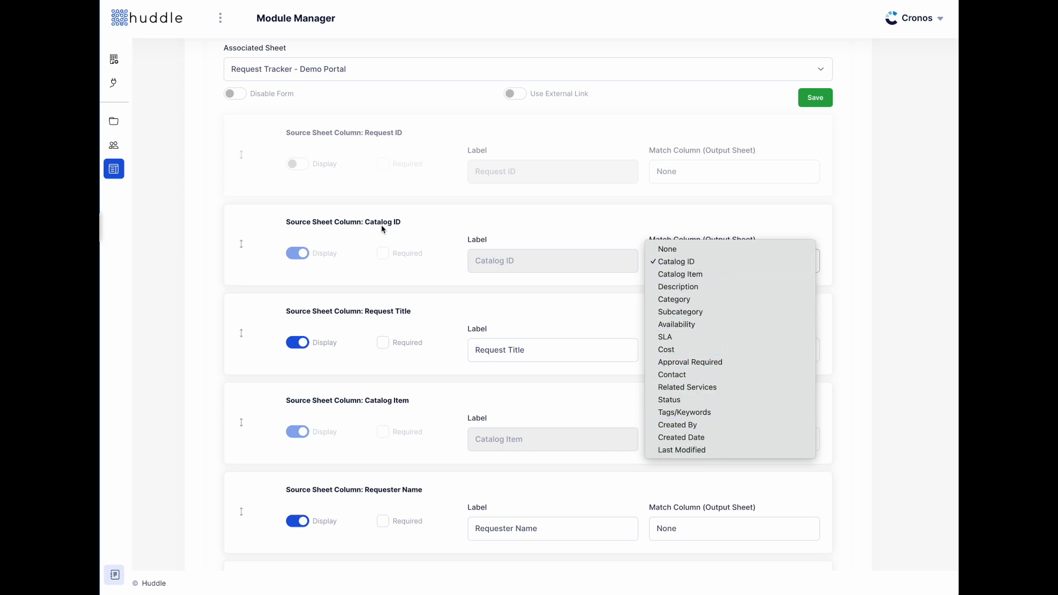
{"action": "left_click", "coordinate": [405, 227]}
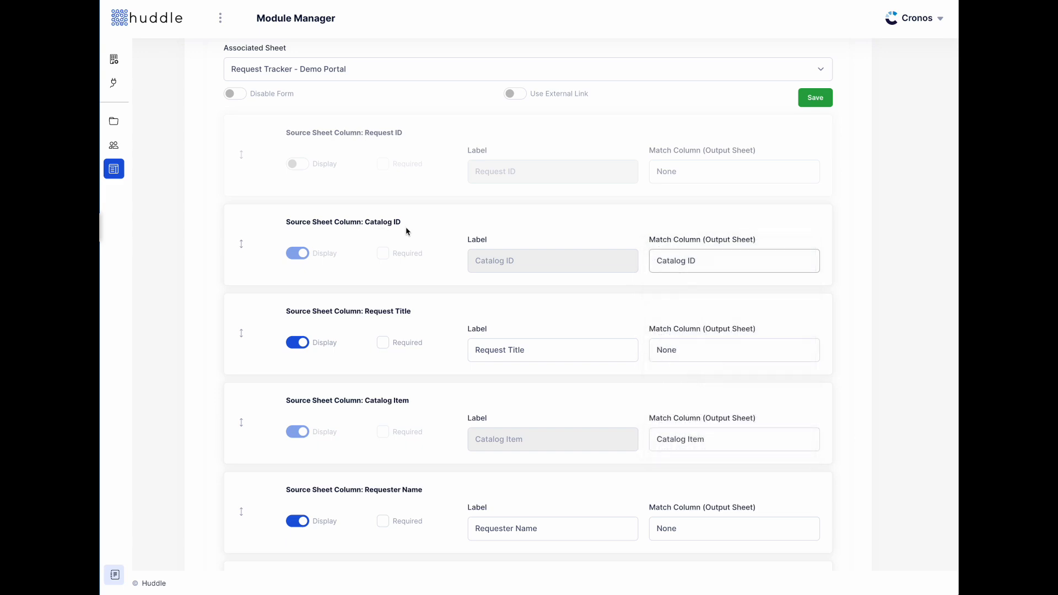
{"action": "scroll", "coordinate": [845, 233], "scroll_direction": "up", "scroll_amount": 5}
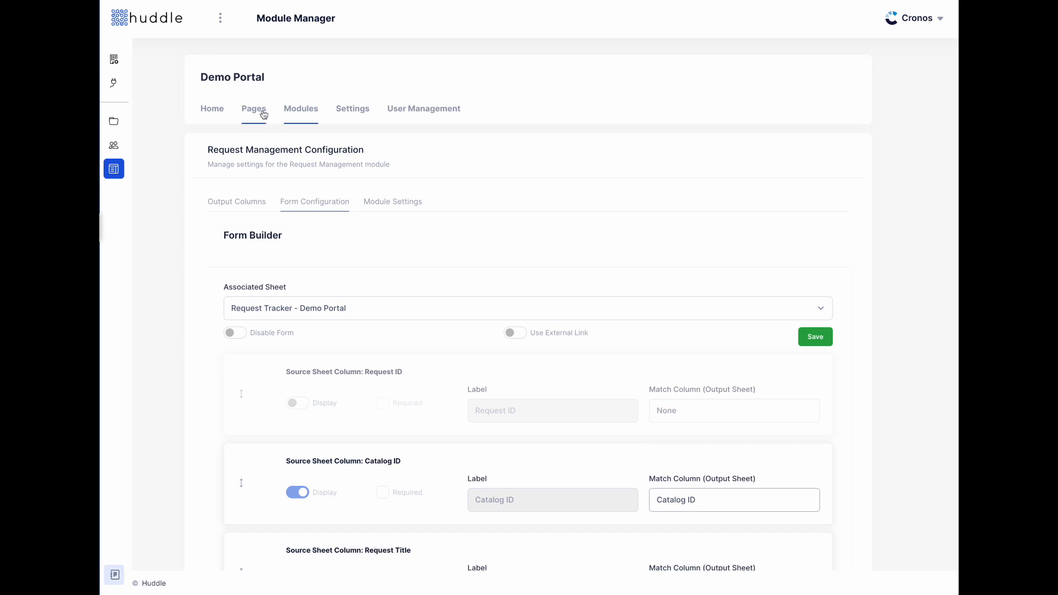
- From the portal's Pages list, edit the Demo Portal's Home page
{"action": "left_click", "coordinate": [263, 114]}
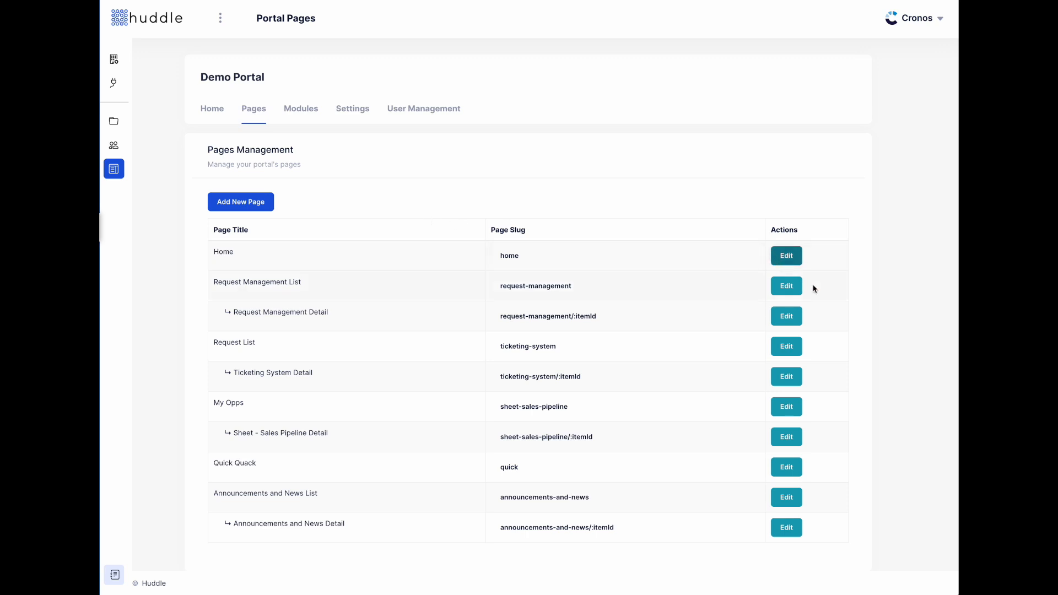
{"action": "left_click", "coordinate": [786, 256]}
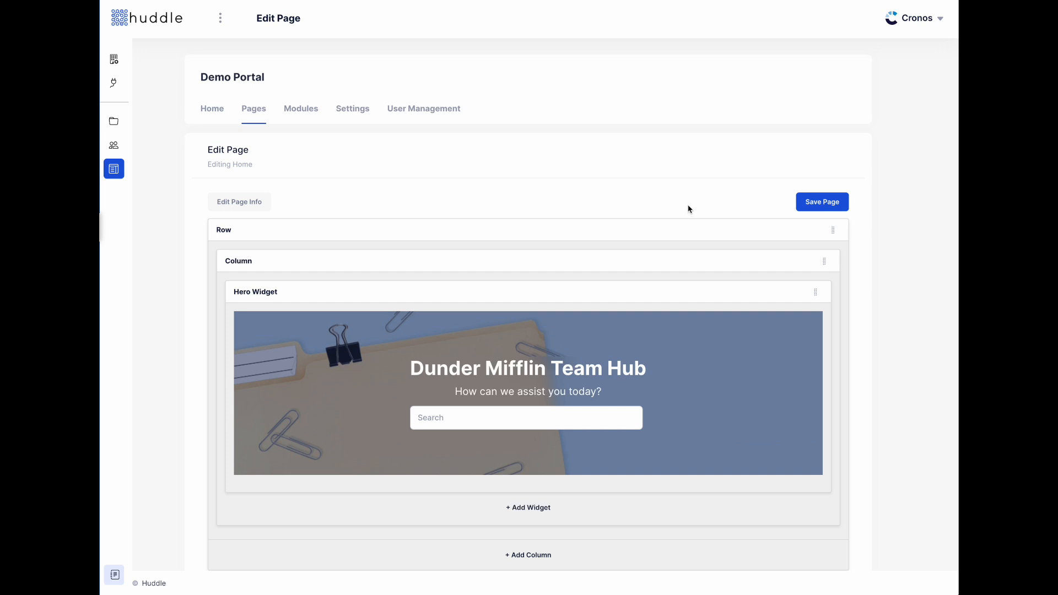
- Move the My Request widget to the middle column and back, and check its settings without changes
{"action": "scroll", "coordinate": [688, 209], "scroll_direction": "down", "scroll_amount": 1}
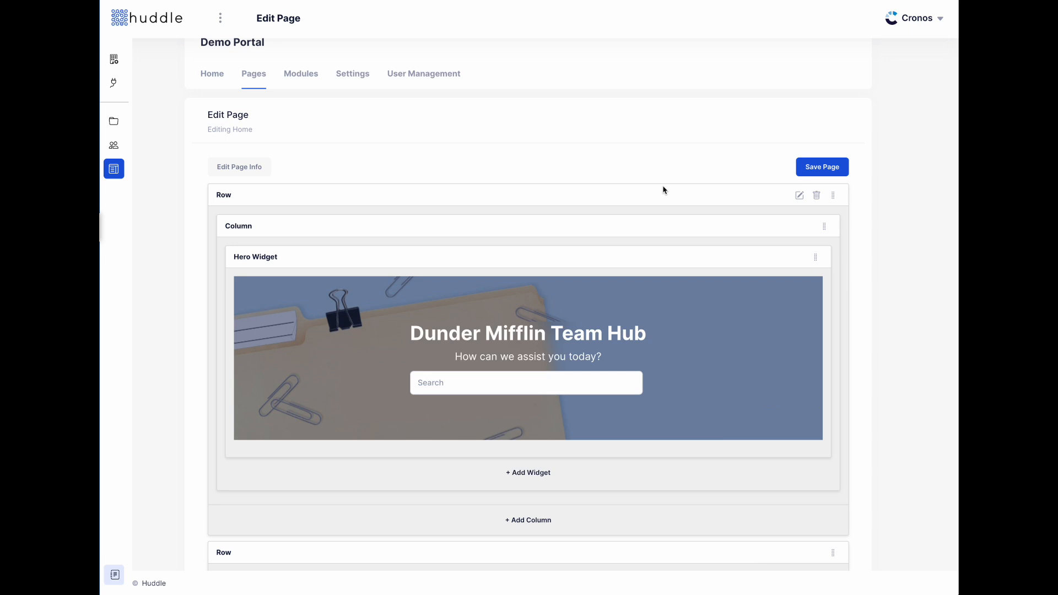
{"action": "scroll", "coordinate": [662, 190], "scroll_direction": "down", "scroll_amount": 1}
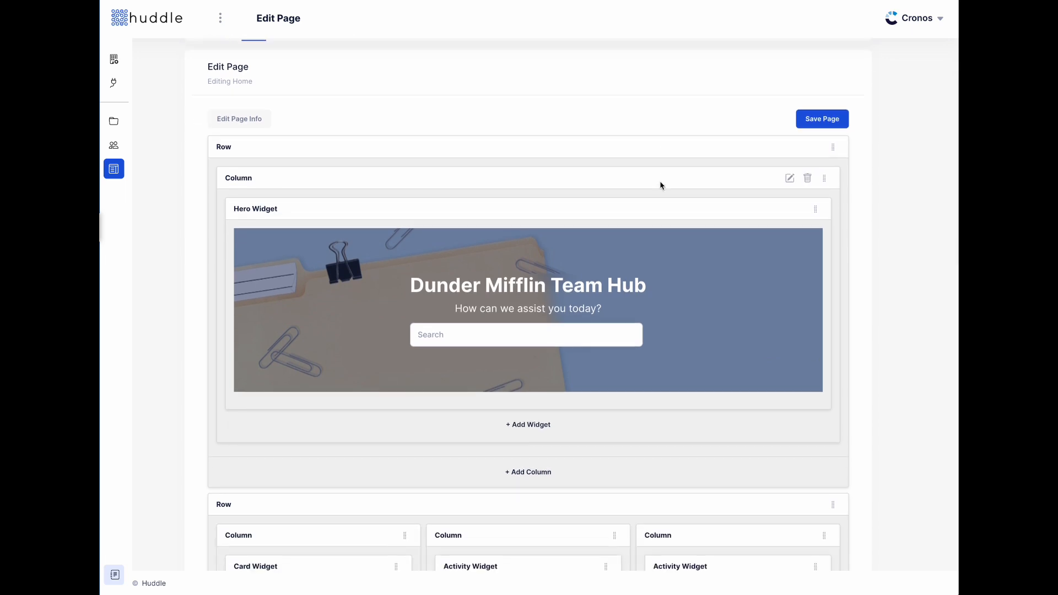
{"action": "scroll", "coordinate": [661, 186], "scroll_direction": "down", "scroll_amount": 5}
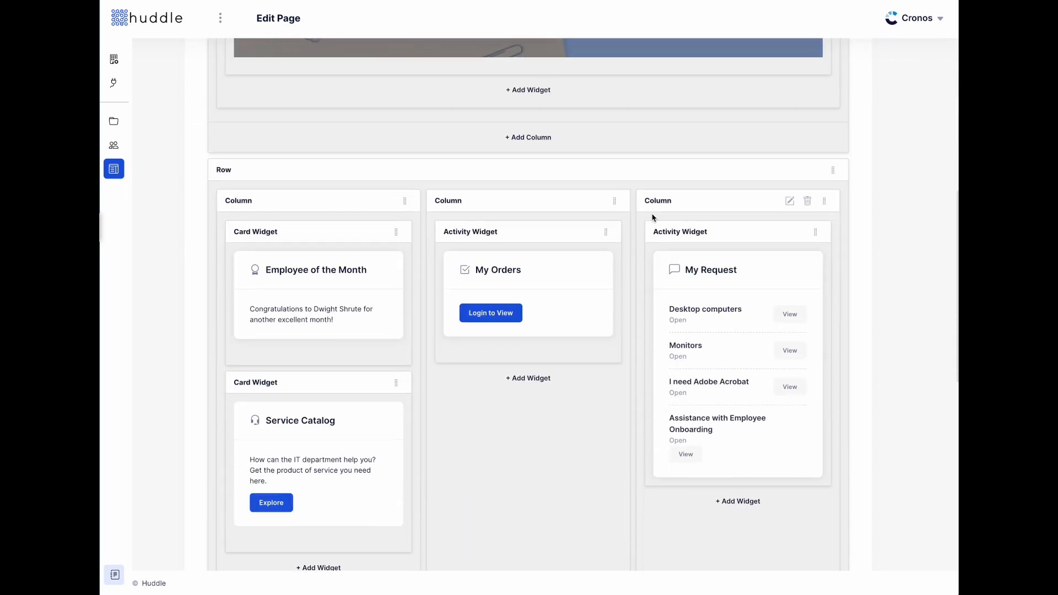
{"action": "left_click_drag", "start_coordinate": [716, 299], "coordinate": [635, 278]}
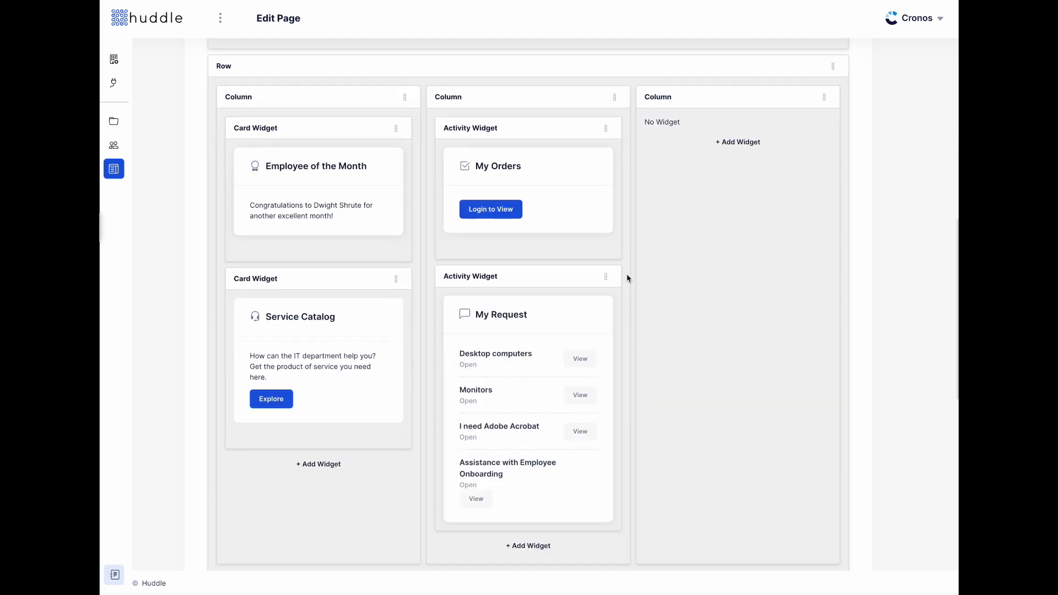
{"action": "left_click_drag", "start_coordinate": [606, 276], "coordinate": [775, 217]}
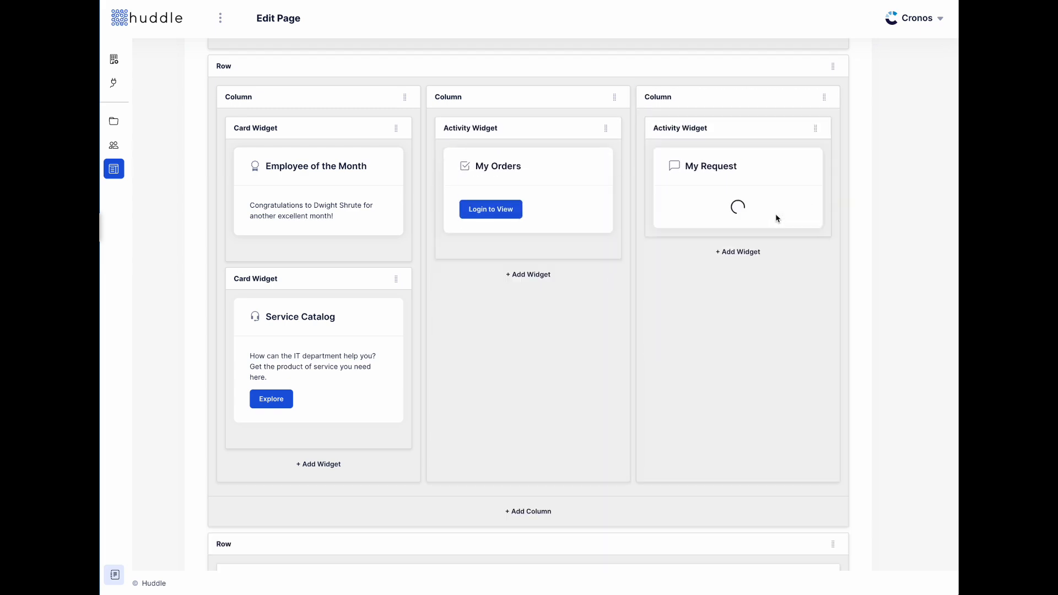
{"action": "left_click", "coordinate": [782, 128]}
{"action": "left_click", "coordinate": [823, 29]}
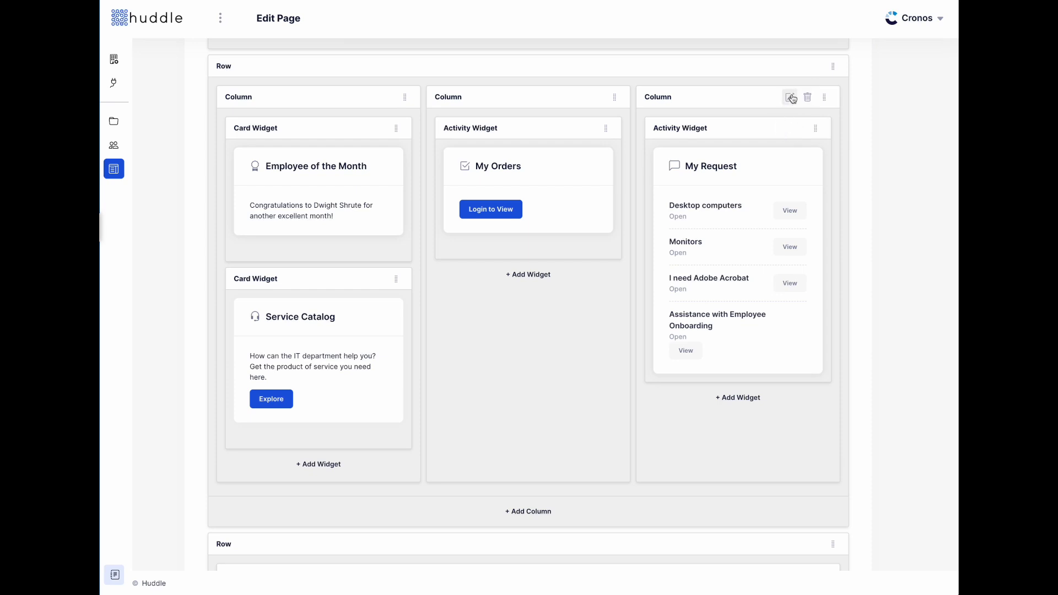
- Set the third column's small-screen (SM) width to 2
{"action": "left_click", "coordinate": [790, 97]}
{"action": "left_click", "coordinate": [420, 125]}
{"action": "key", "text": "BackSpace"}
{"action": "type", "text": "2"}
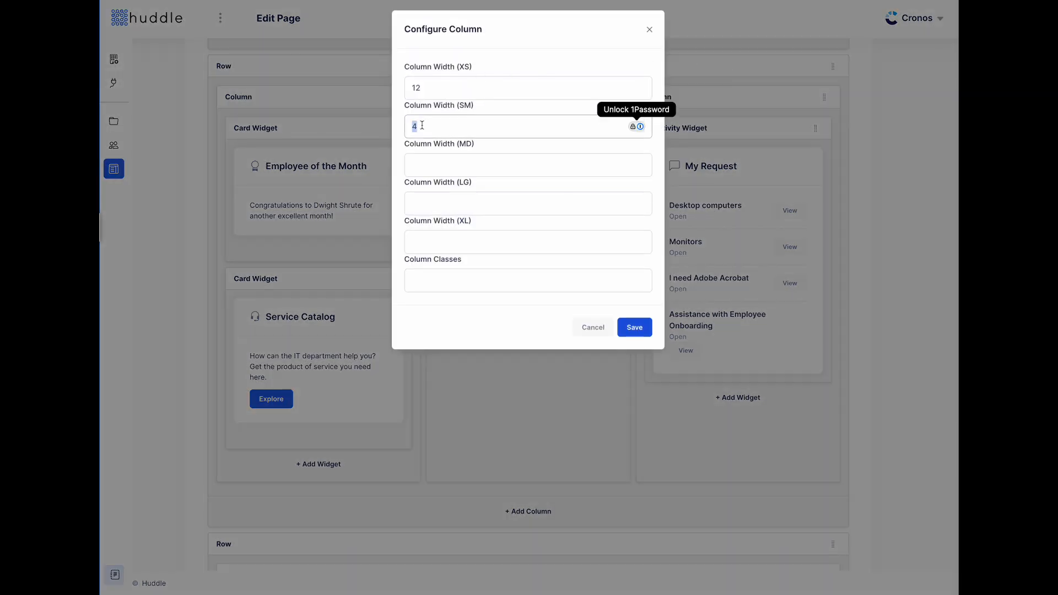
{"action": "left_click", "coordinate": [641, 335]}
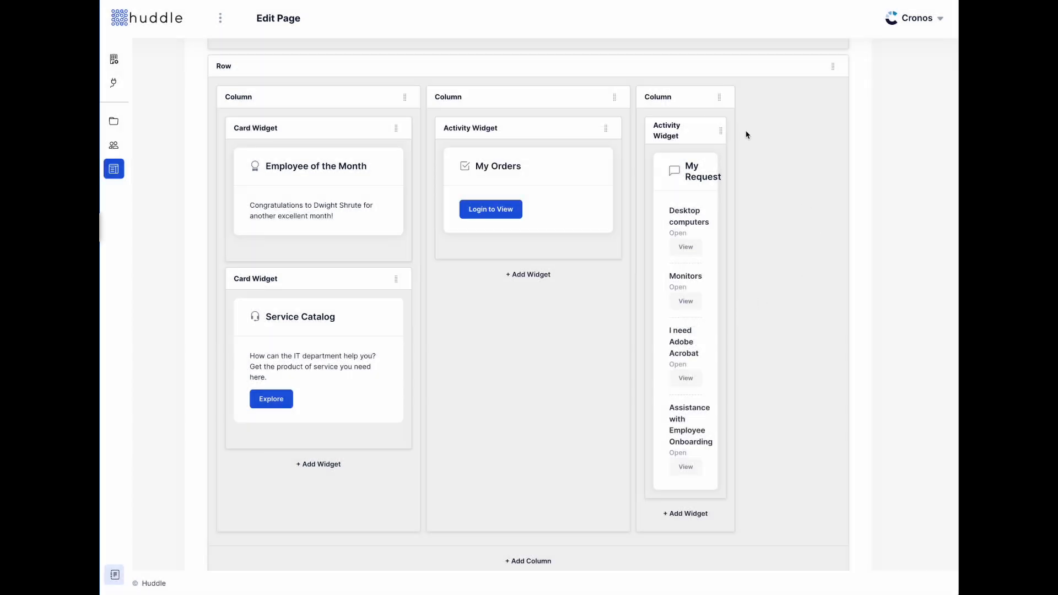
- Restore the third column's SM width to 4, then add a widget to the middle column
{"action": "left_click", "coordinate": [685, 98]}
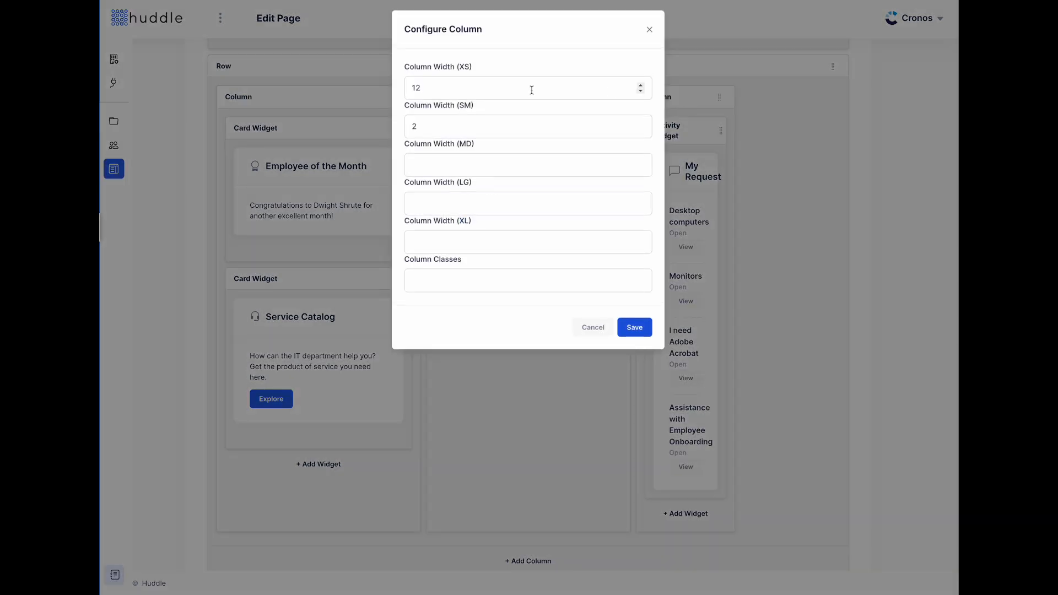
{"action": "left_click", "coordinate": [523, 126]}
{"action": "key", "text": "BackSpace"}
{"action": "type", "text": "4"}
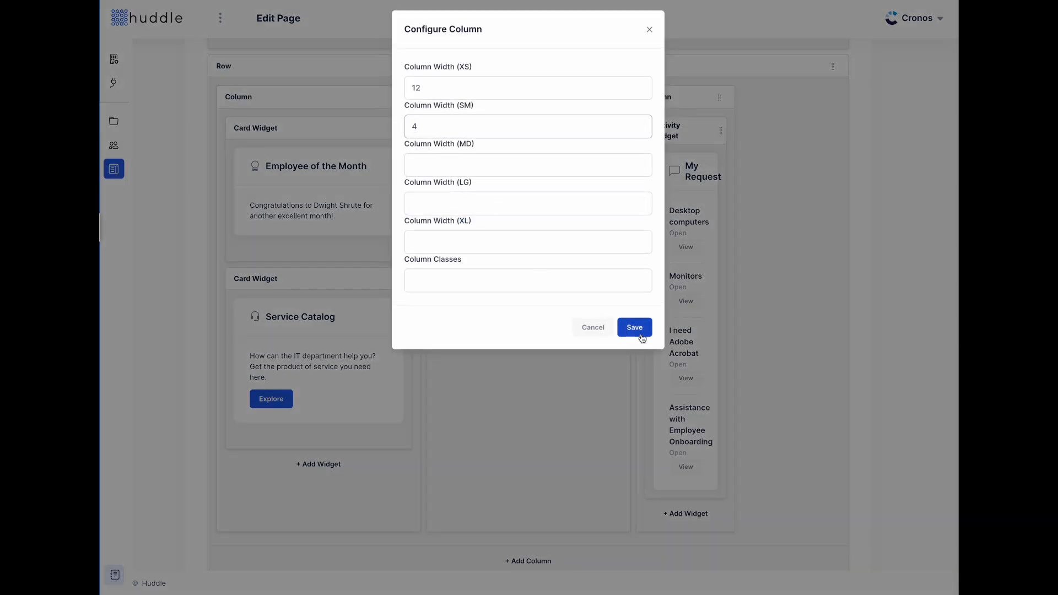
{"action": "left_click", "coordinate": [636, 331]}
{"action": "left_click", "coordinate": [547, 277]}
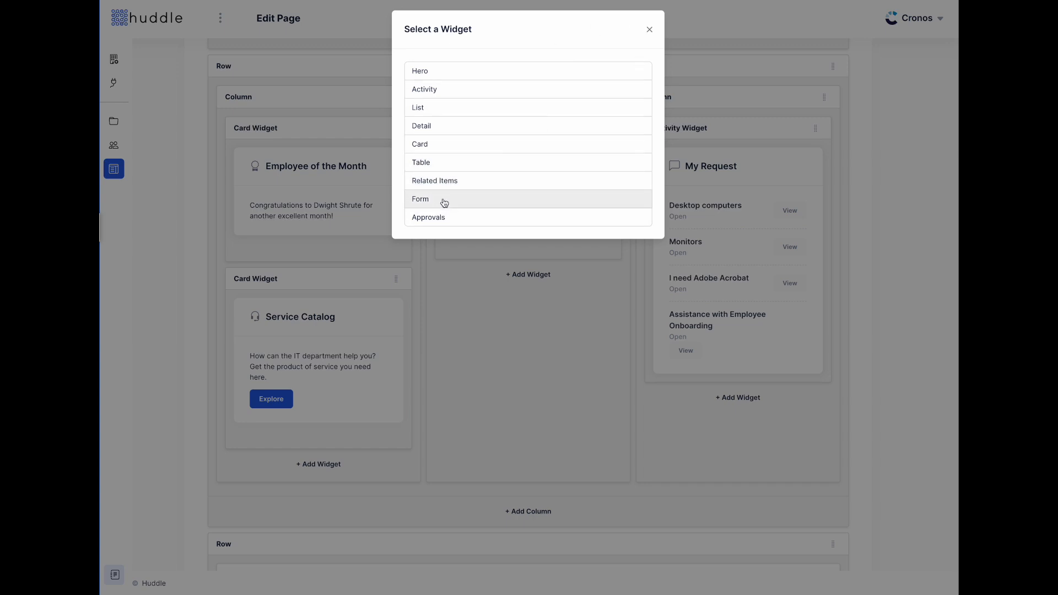
- Add an Activity widget to the middle column and open the failing widget's settings
{"action": "left_click", "coordinate": [450, 89]}
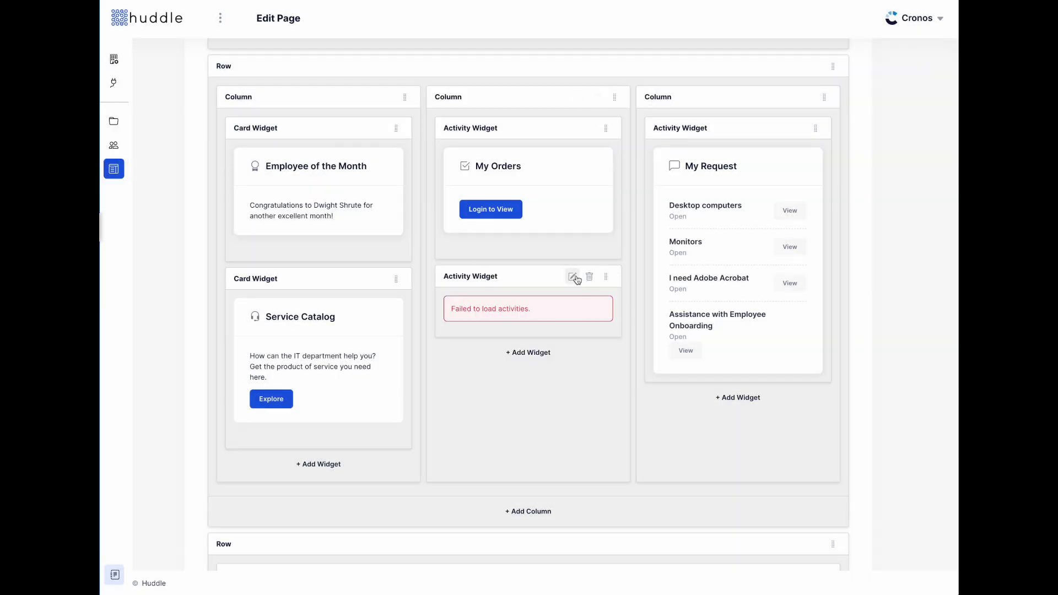
{"action": "left_click", "coordinate": [570, 276]}
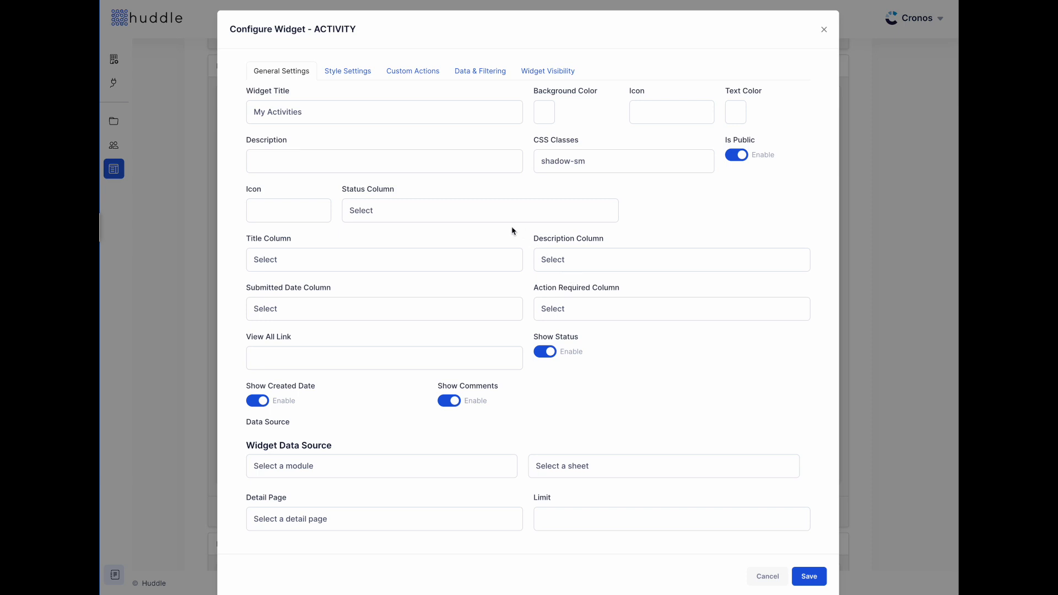
- Retitle the widget 'List of Tasks', leaving the background colour unchanged
{"action": "triple_click", "coordinate": [348, 115]}
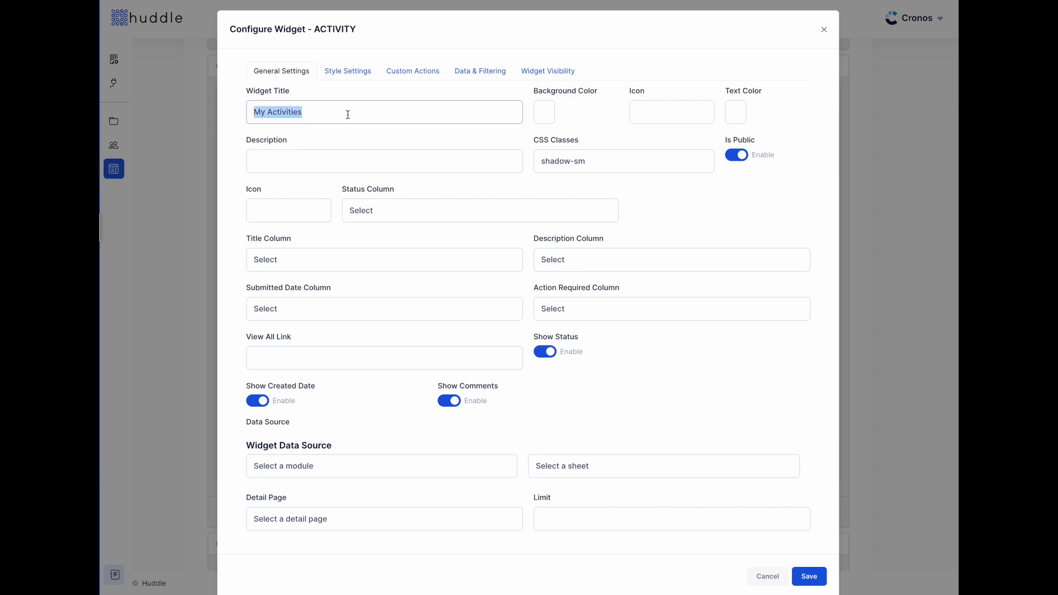
{"action": "type", "text": "List of Tas"}
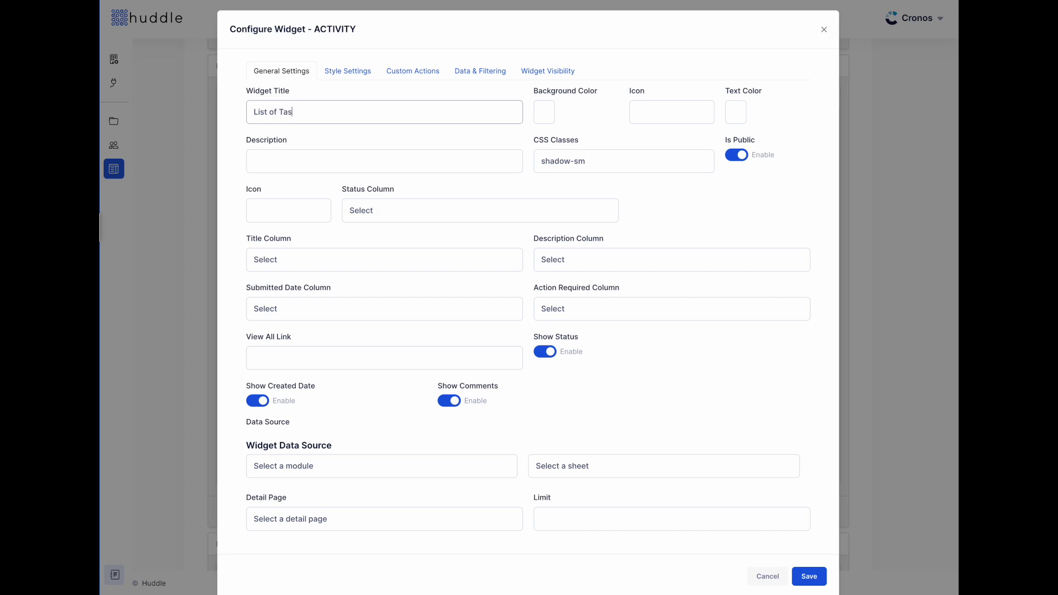
{"action": "type", "text": "ks"}
{"action": "left_click", "coordinate": [542, 114]}
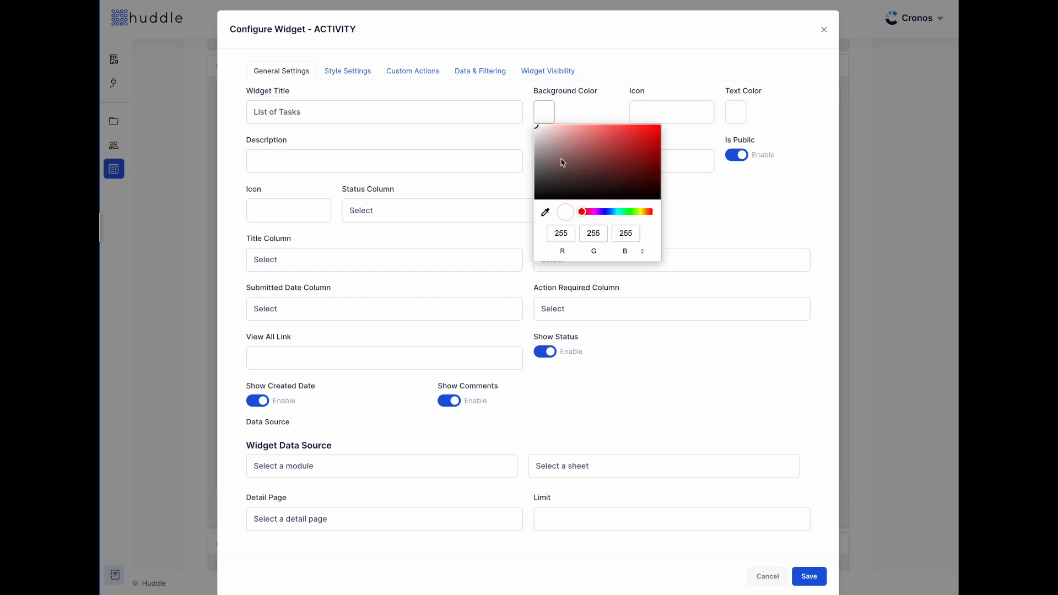
{"action": "left_click", "coordinate": [602, 105]}
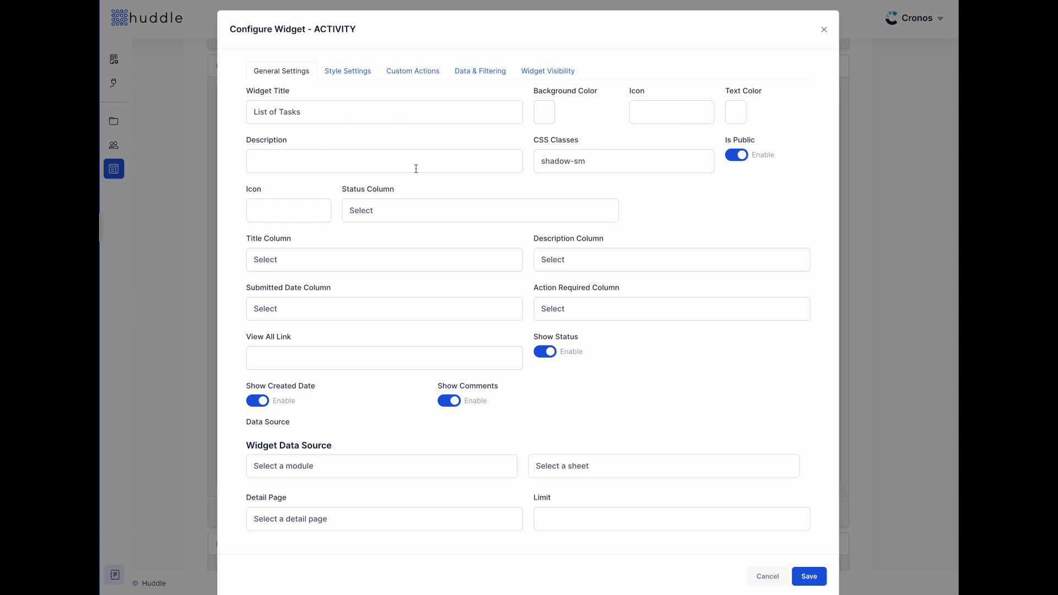
- Feed the widget from Request Management, sheet Request Tracker - Demo Portal, linking to Request Management Detail
{"action": "scroll", "coordinate": [336, 176], "scroll_direction": "down", "scroll_amount": 1}
{"action": "left_click", "coordinate": [441, 449]}
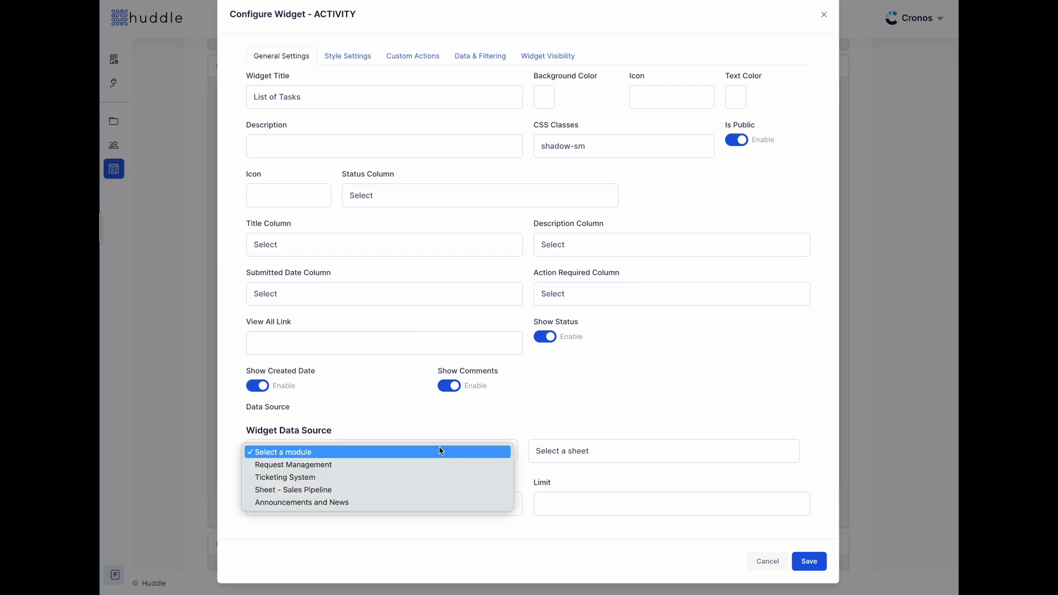
{"action": "left_click", "coordinate": [426, 469]}
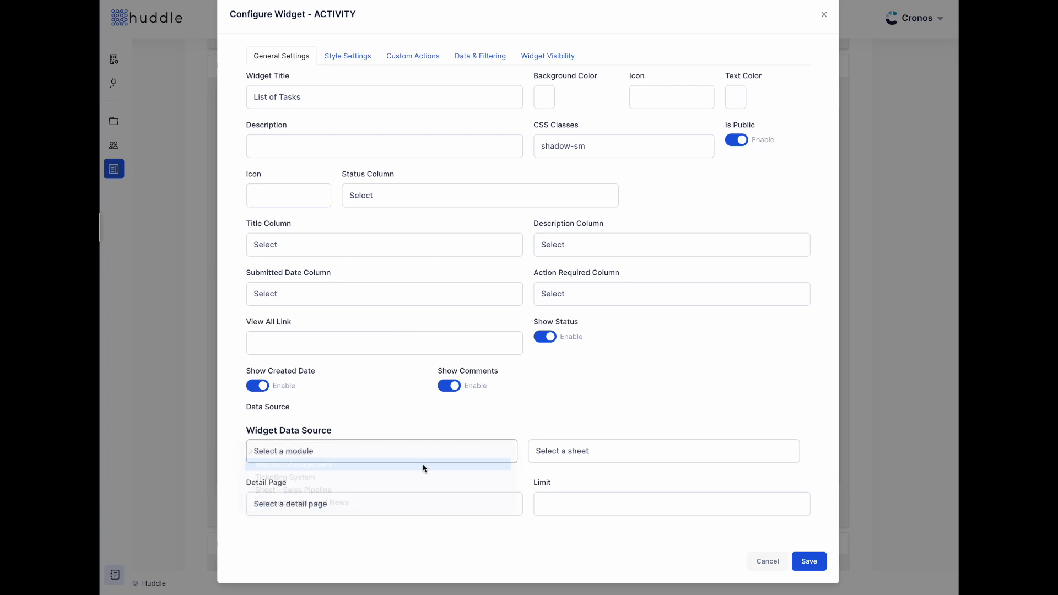
{"action": "left_click", "coordinate": [684, 460]}
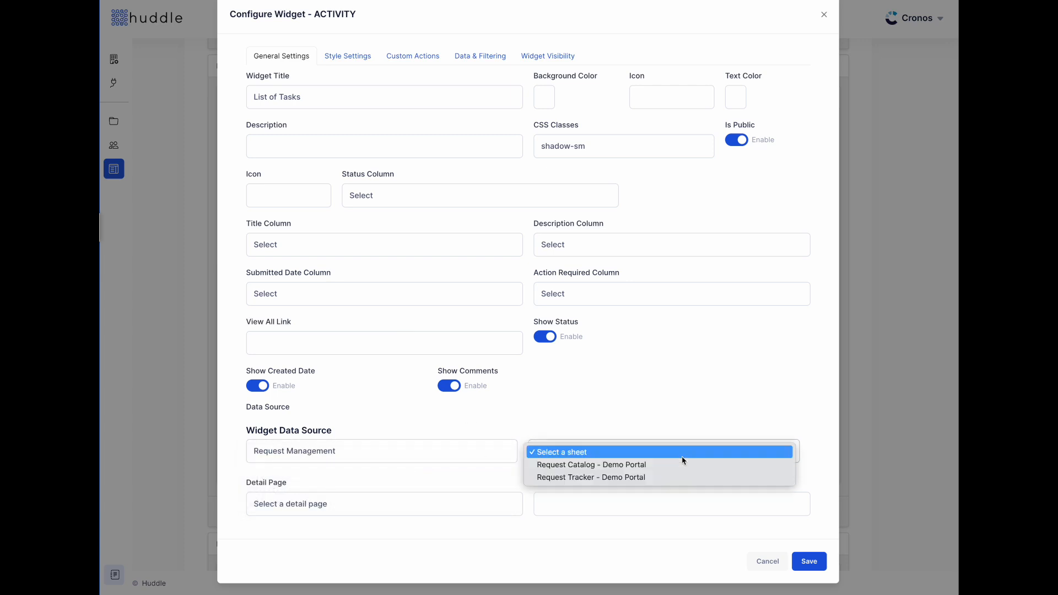
{"action": "left_click", "coordinate": [672, 476]}
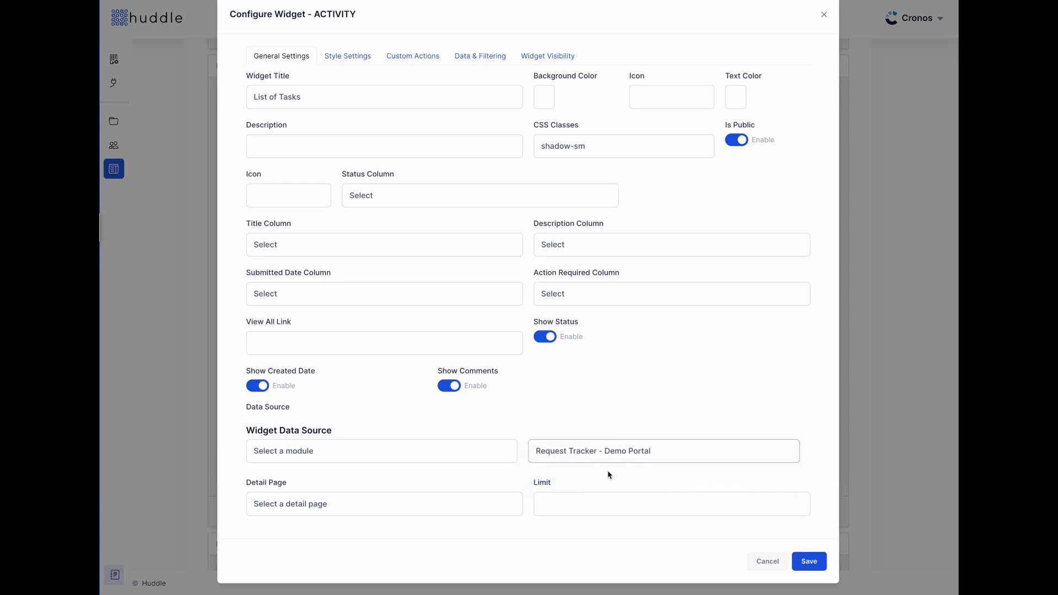
{"action": "left_click", "coordinate": [411, 503]}
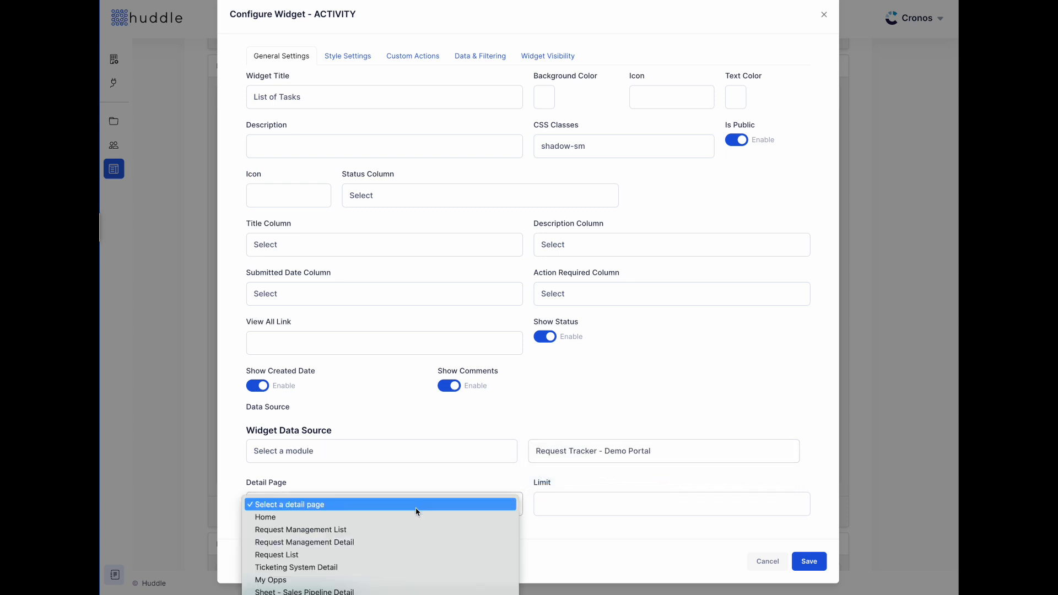
{"action": "left_click", "coordinate": [416, 542]}
- Map title, description, date and action columns to Request Title, Comments/Notes, Request Date and Status
{"action": "scroll", "coordinate": [549, 481], "scroll_direction": "up", "scroll_amount": 1}
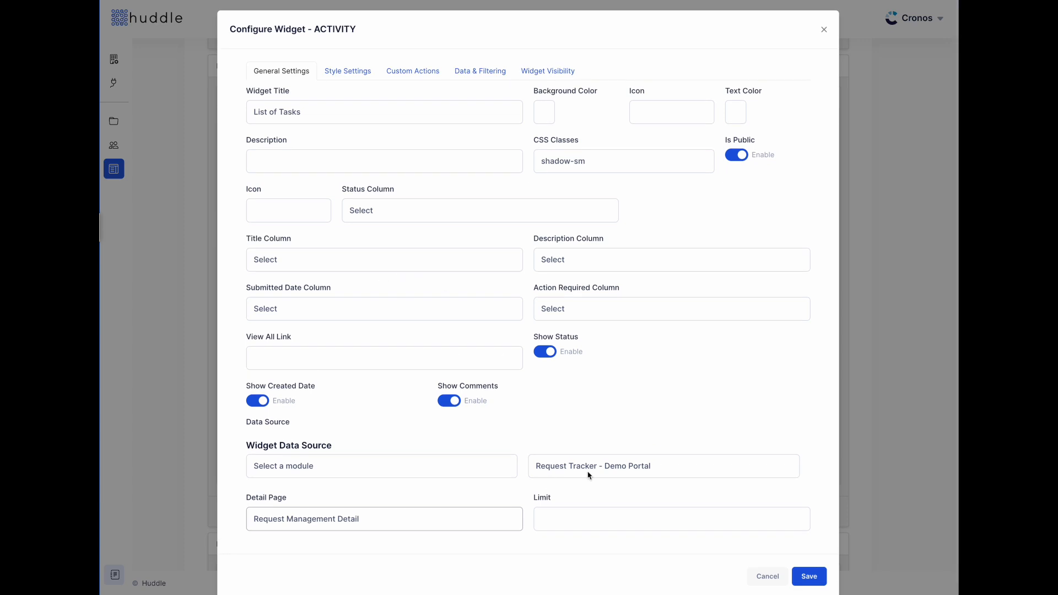
{"action": "left_click", "coordinate": [333, 268]}
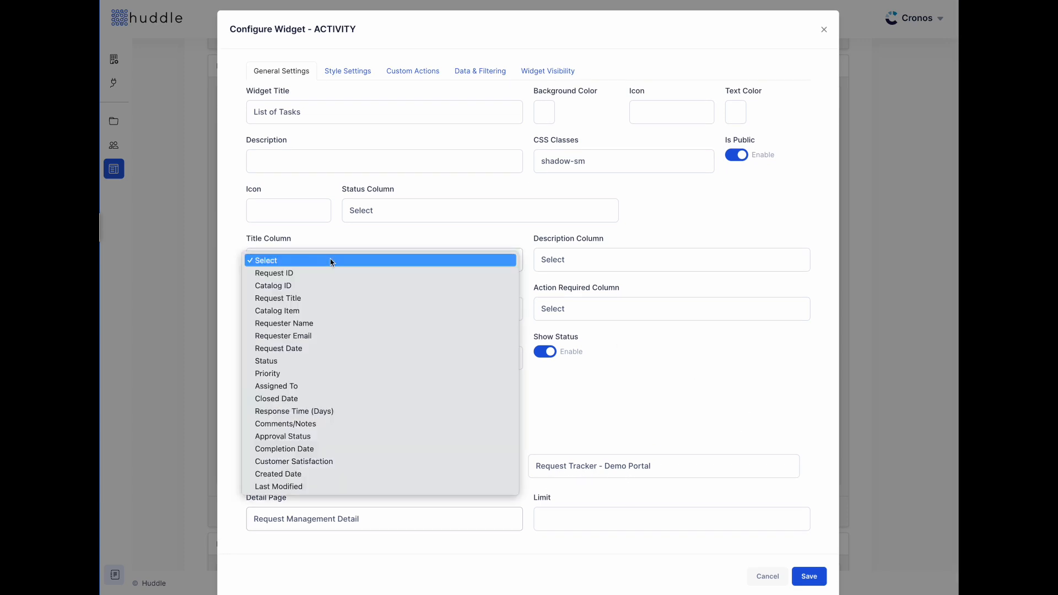
{"action": "left_click", "coordinate": [333, 298]}
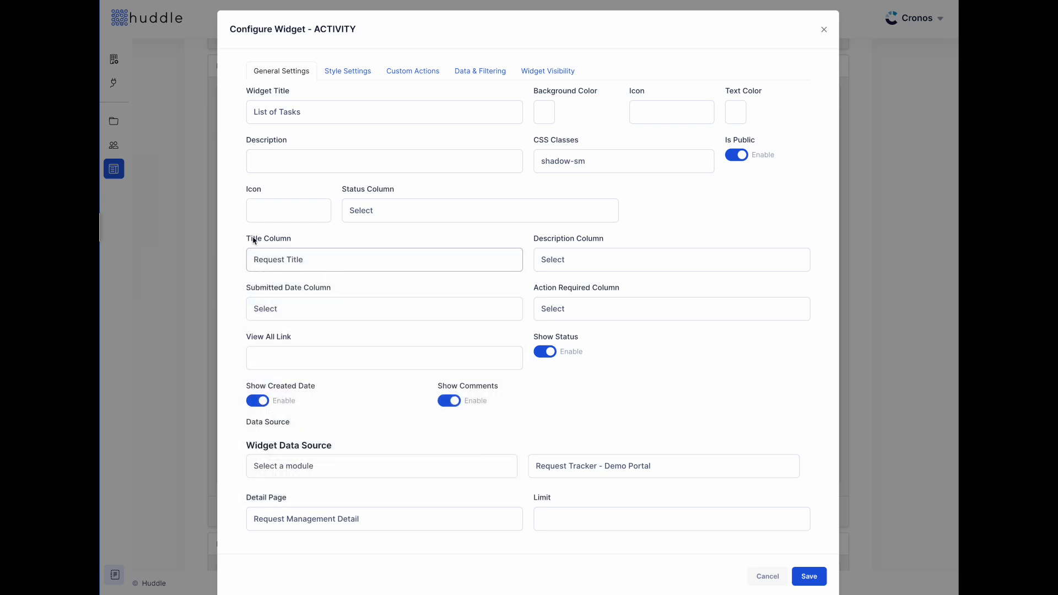
{"action": "left_click", "coordinate": [647, 259]}
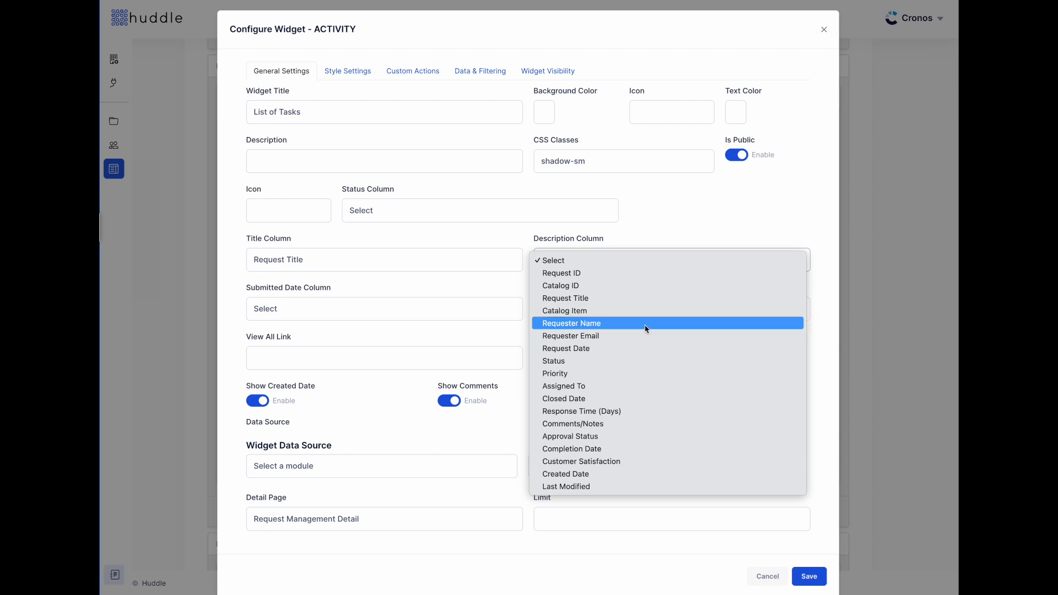
{"action": "left_click", "coordinate": [632, 427]}
{"action": "left_click", "coordinate": [382, 309]}
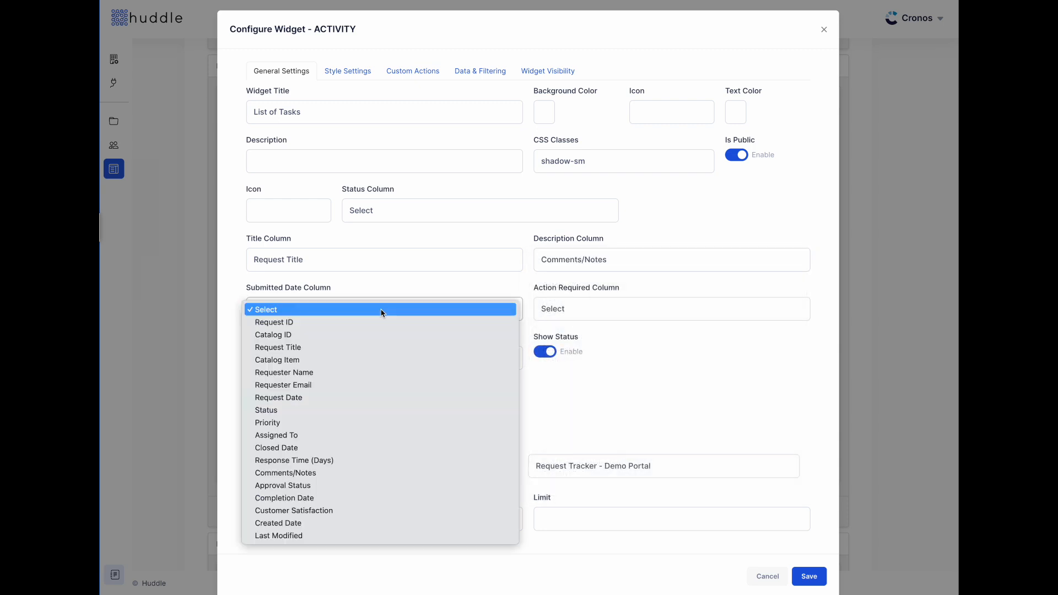
{"action": "left_click", "coordinate": [378, 398]}
{"action": "left_click", "coordinate": [628, 310]}
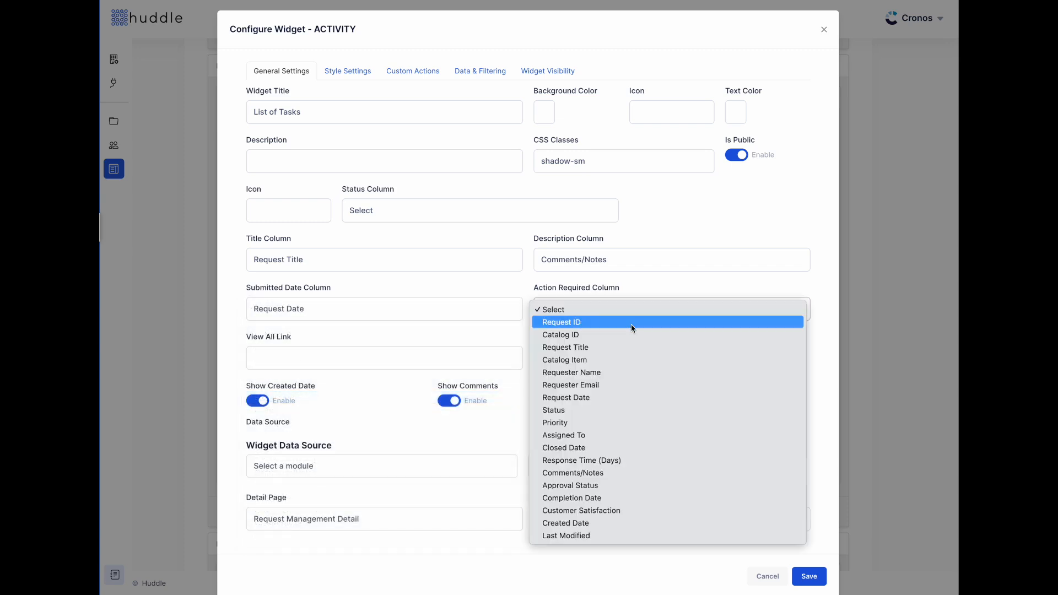
{"action": "left_click", "coordinate": [628, 411]}
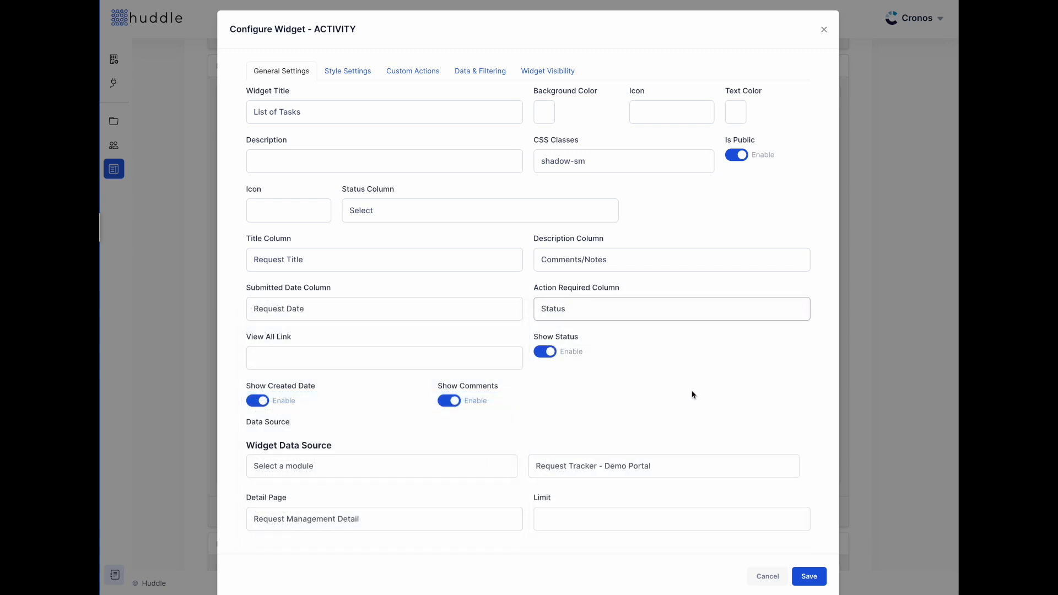
{"action": "left_click", "coordinate": [355, 77]}
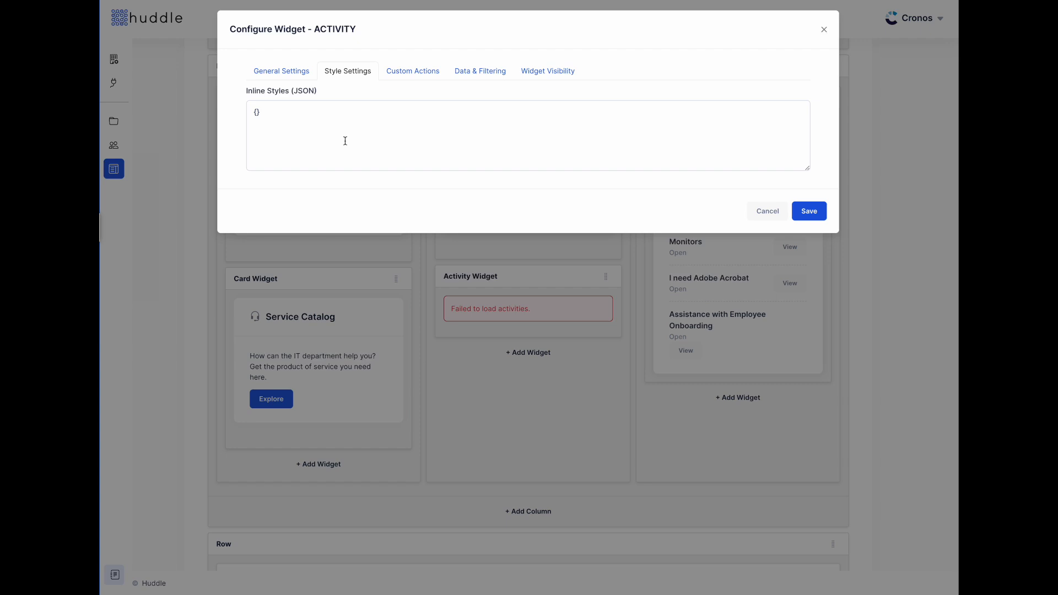
- Add a custom action row, then remove it, leaving custom actions empty
{"action": "left_click", "coordinate": [421, 75]}
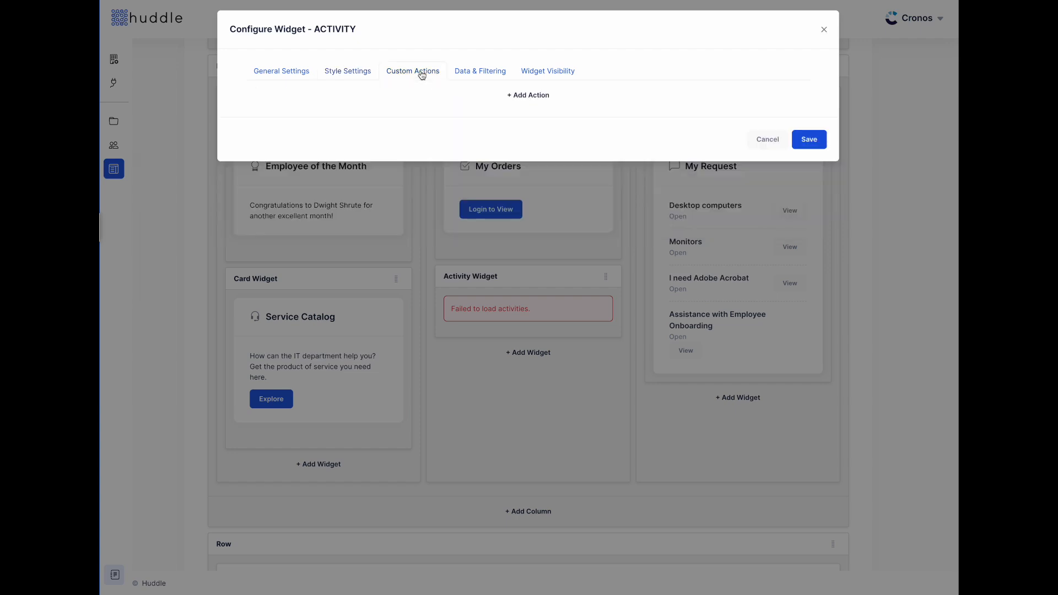
{"action": "left_click", "coordinate": [531, 97]}
{"action": "left_click", "coordinate": [766, 136]}
- Match the current user against the Requester Email column in Data & Filtering
{"action": "left_click", "coordinate": [478, 75]}
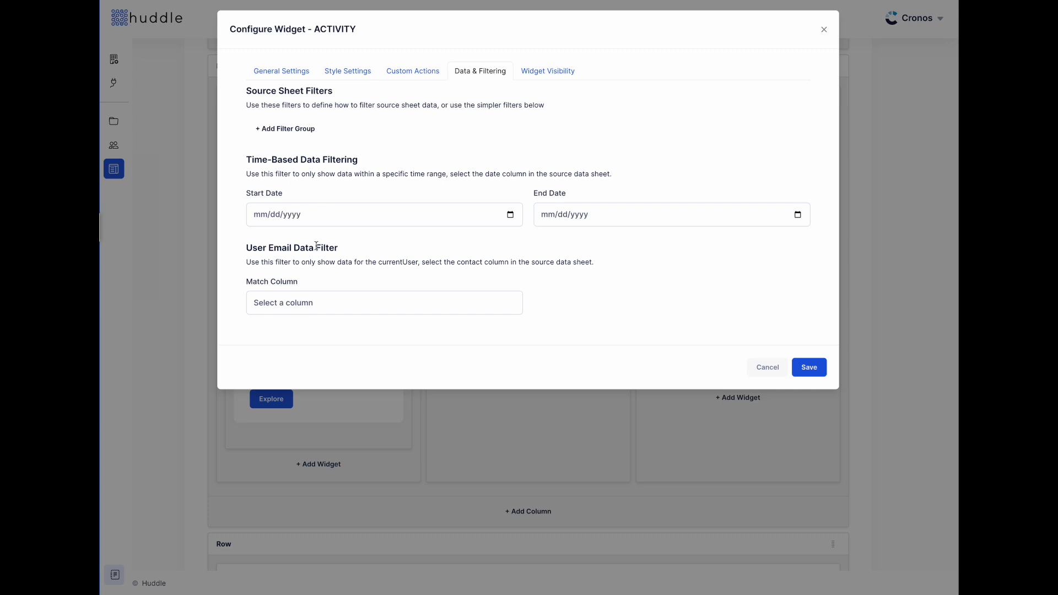
{"action": "left_click", "coordinate": [327, 305]}
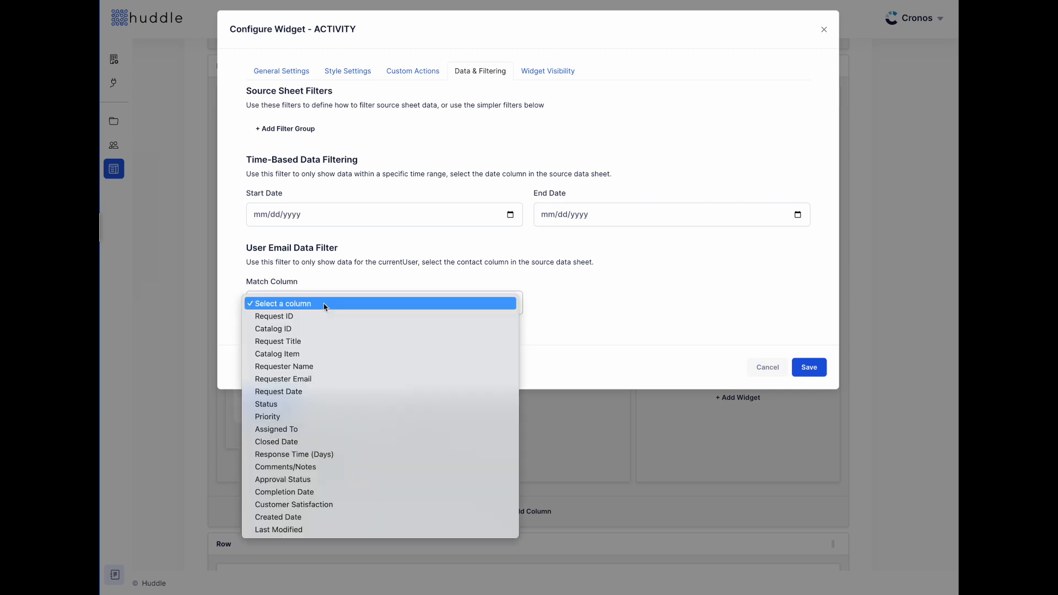
{"action": "left_click", "coordinate": [340, 379]}
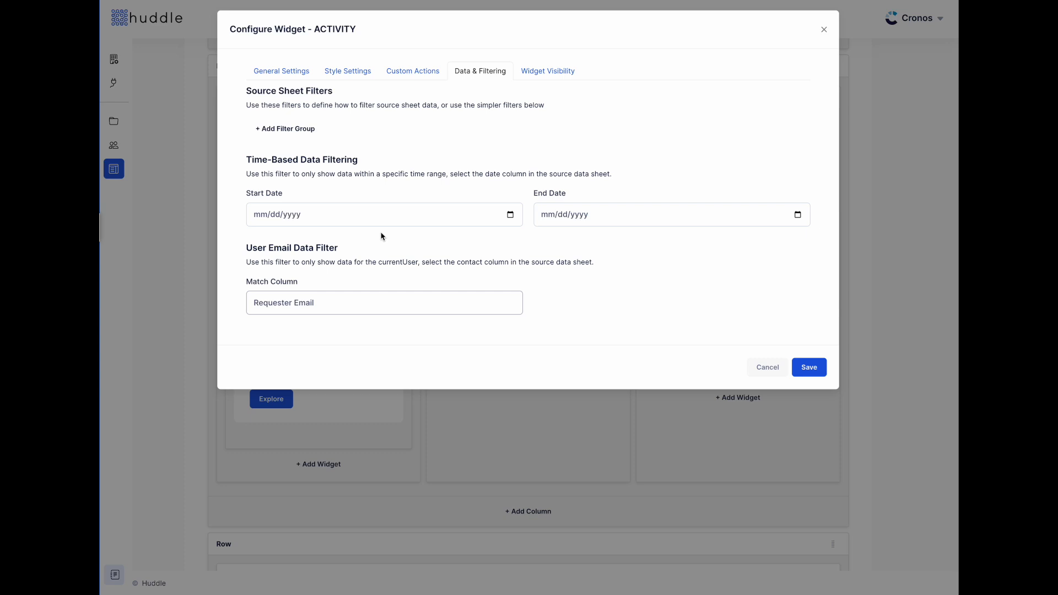
- Add an AND filter group with two conditions and an OR group on Catalog ID Contains
{"action": "left_click", "coordinate": [292, 129]}
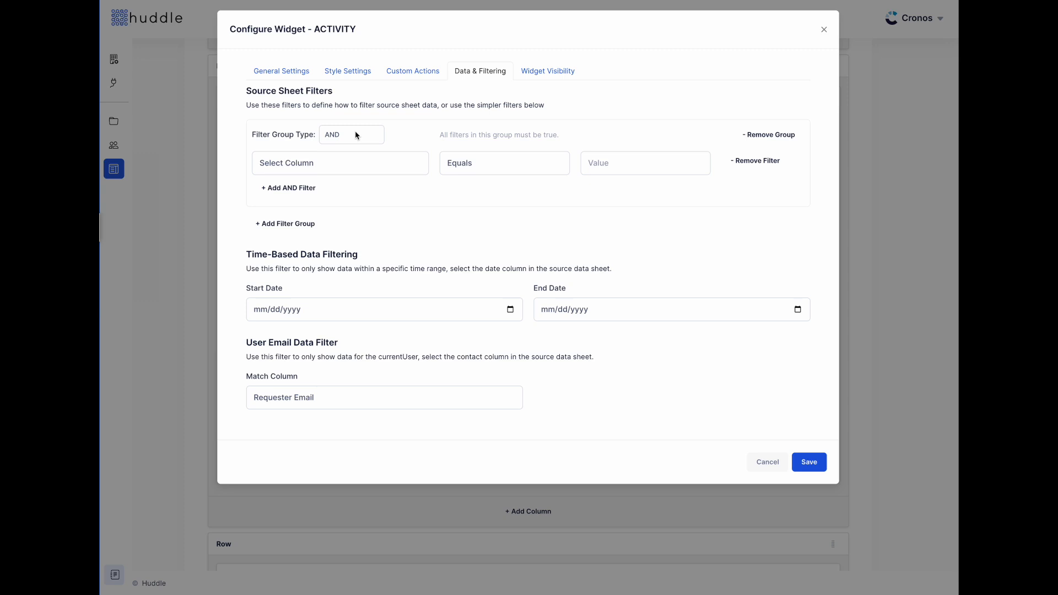
{"action": "left_click", "coordinate": [286, 188]}
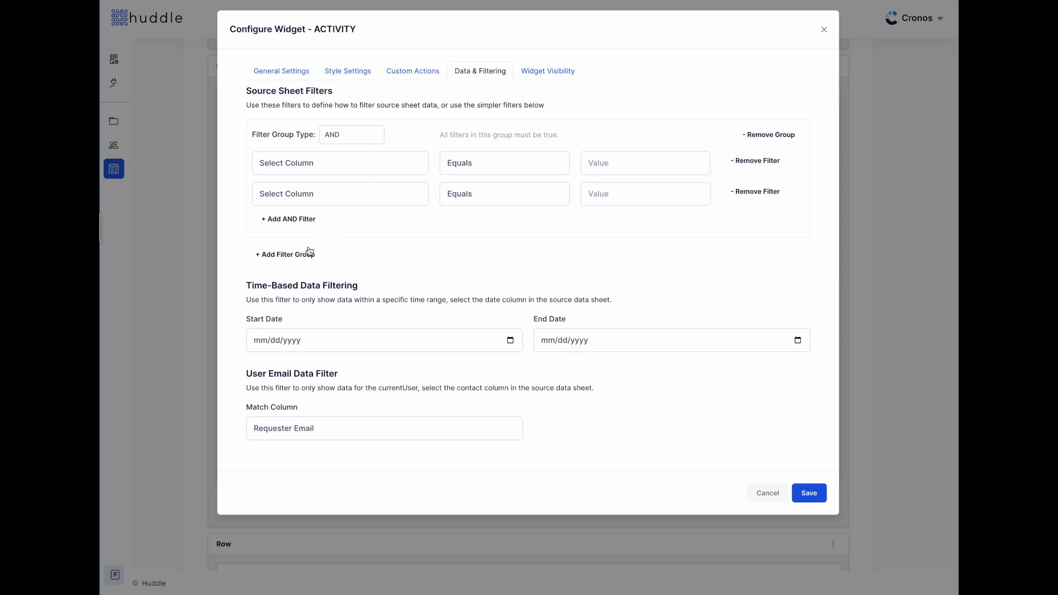
{"action": "left_click", "coordinate": [297, 254]}
{"action": "left_click", "coordinate": [364, 262]}
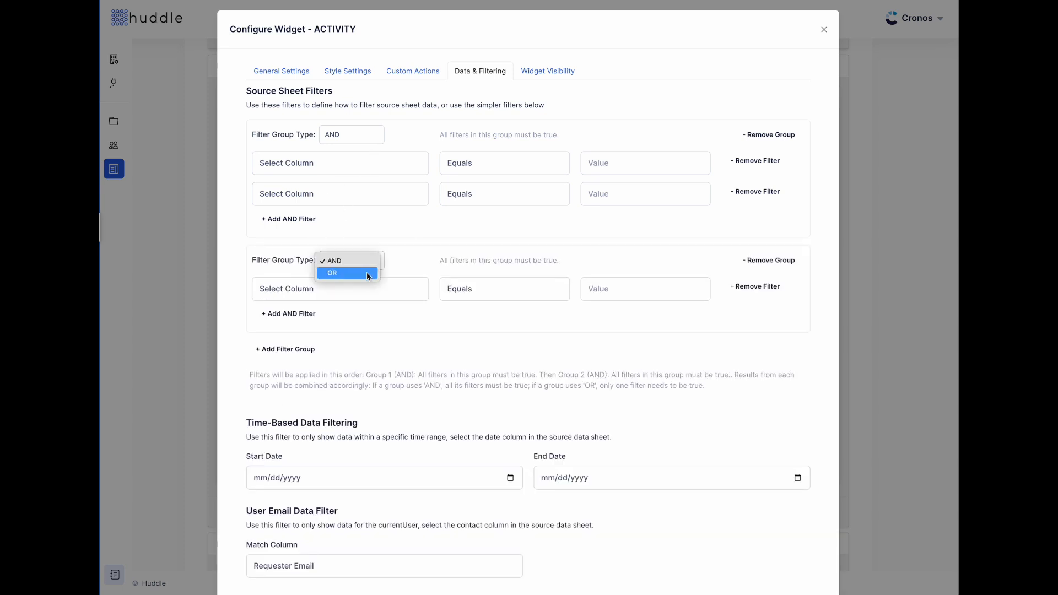
{"action": "left_click", "coordinate": [368, 275]}
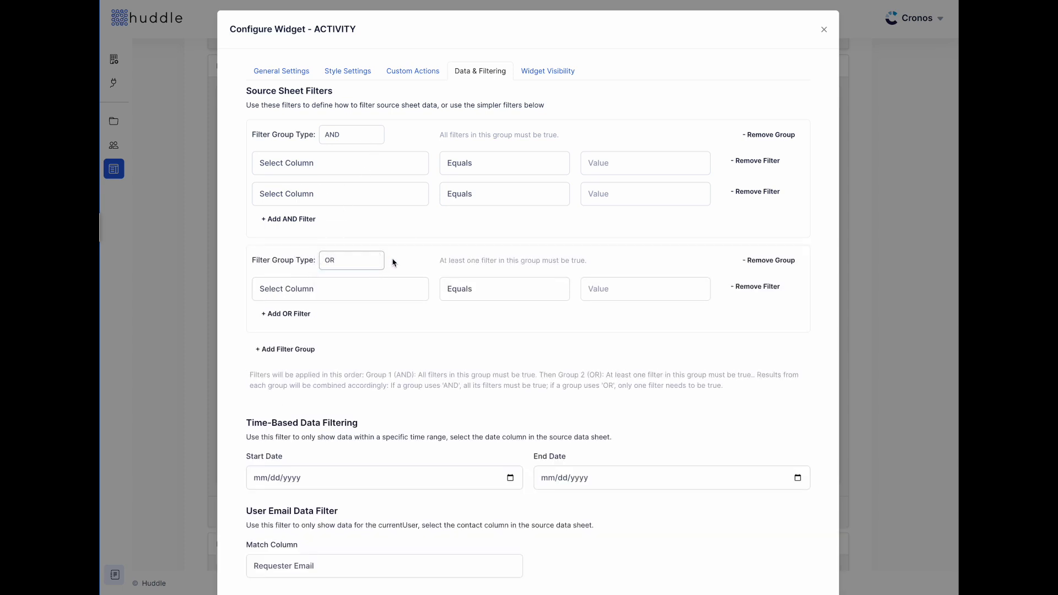
{"action": "left_click", "coordinate": [334, 290]}
{"action": "left_click", "coordinate": [271, 314]}
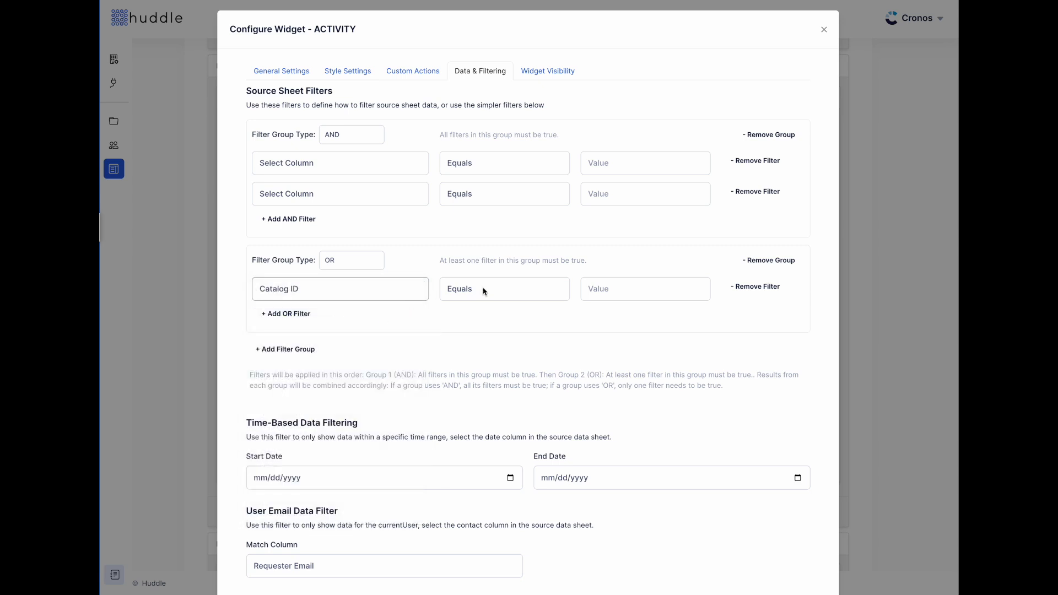
{"action": "left_click", "coordinate": [497, 290]}
{"action": "left_click", "coordinate": [518, 311]}
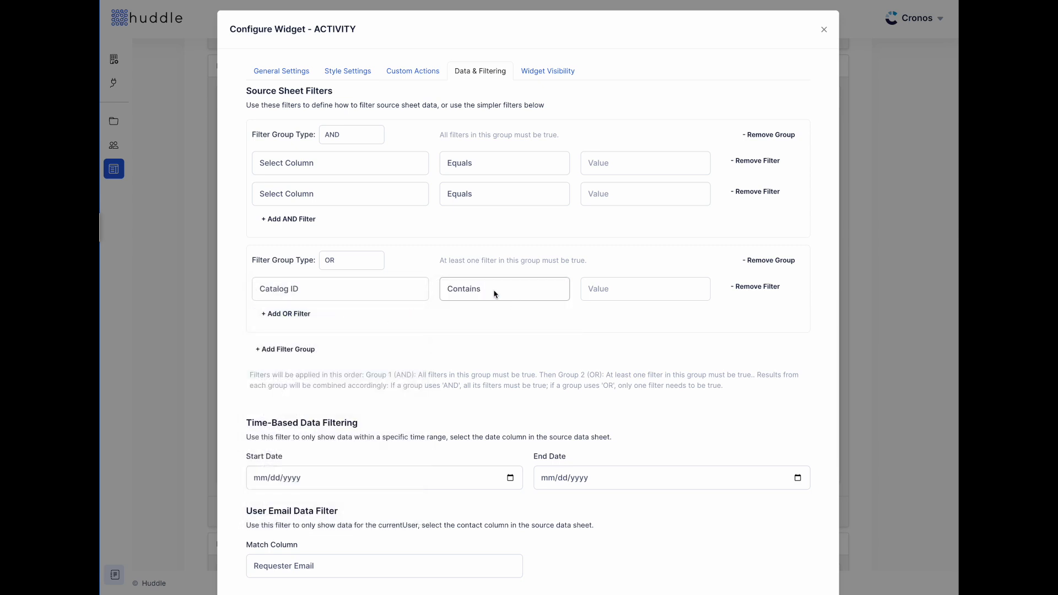
{"action": "left_click", "coordinate": [495, 295]}
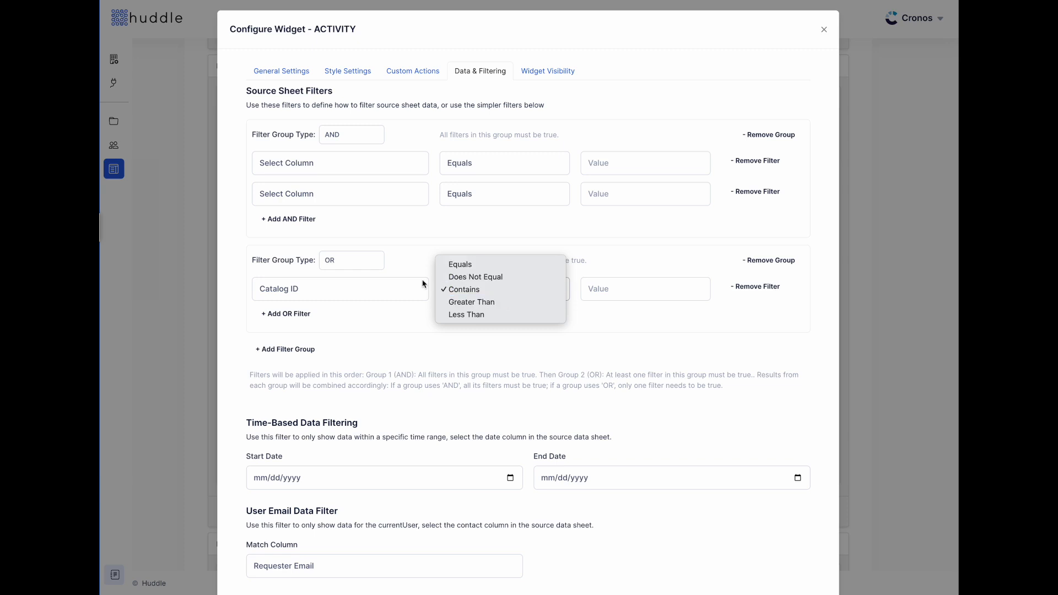
{"action": "left_click", "coordinate": [366, 286]}
- Change the OR filter to Request Title contains 'Urgent', then remove both filter groups
{"action": "left_click", "coordinate": [366, 289]}
{"action": "left_click", "coordinate": [358, 299]}
{"action": "left_click", "coordinate": [543, 287]}
{"action": "left_click", "coordinate": [538, 290]}
{"action": "left_click", "coordinate": [637, 289]}
{"action": "type", "text": "New"}
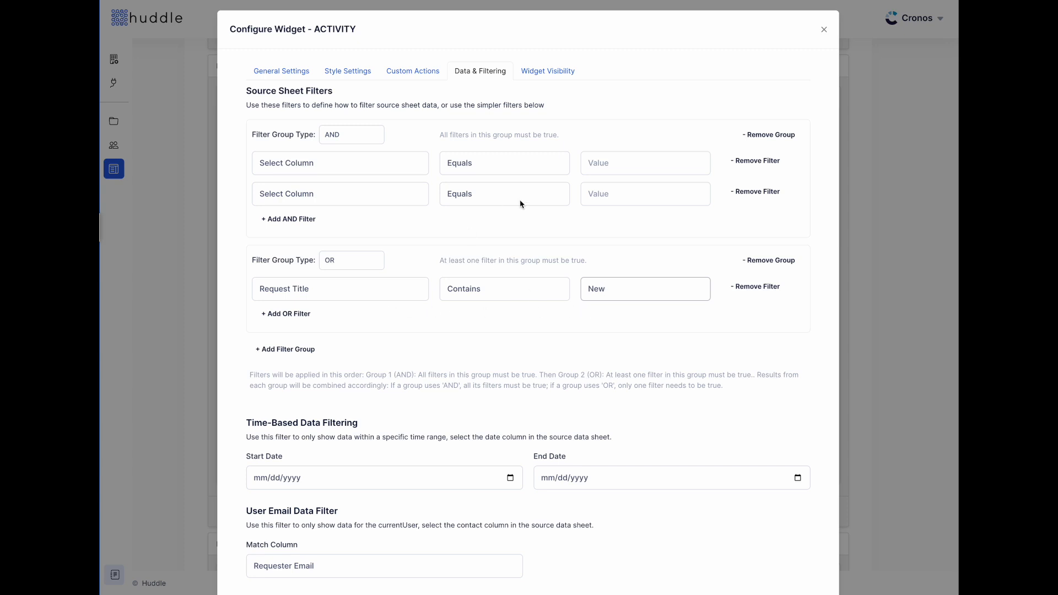
{"action": "key", "text": "ctrl+a"}
{"action": "type", "text": "Urgent"}
{"action": "left_click", "coordinate": [772, 259]}
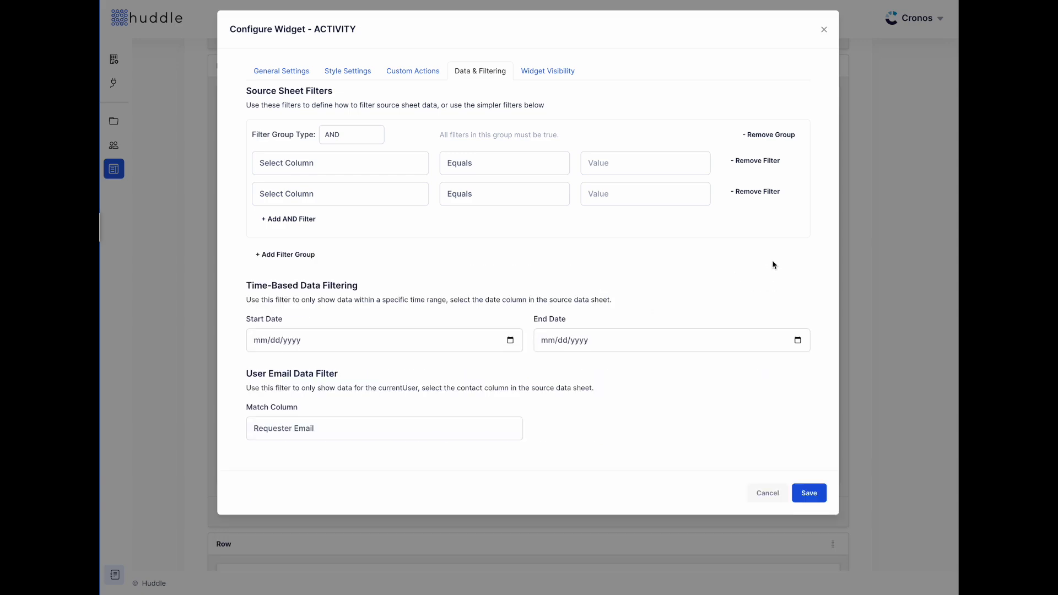
{"action": "left_click", "coordinate": [770, 138]}
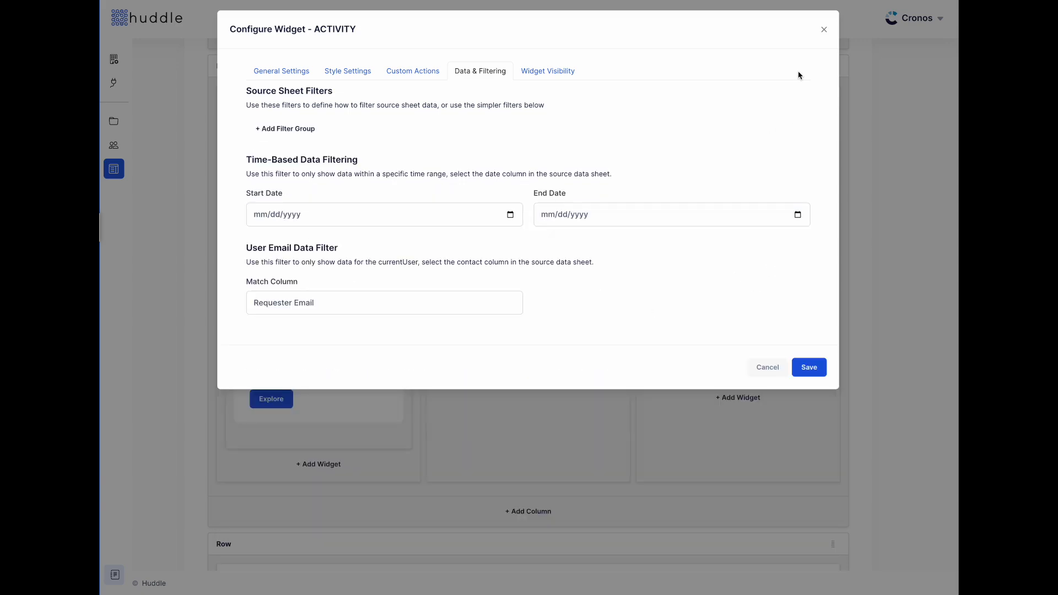
- Close the widget settings unsaved and delete the Activity widget that failed to load
{"action": "left_click", "coordinate": [822, 31]}
{"action": "mouse_move", "coordinate": [590, 277]}
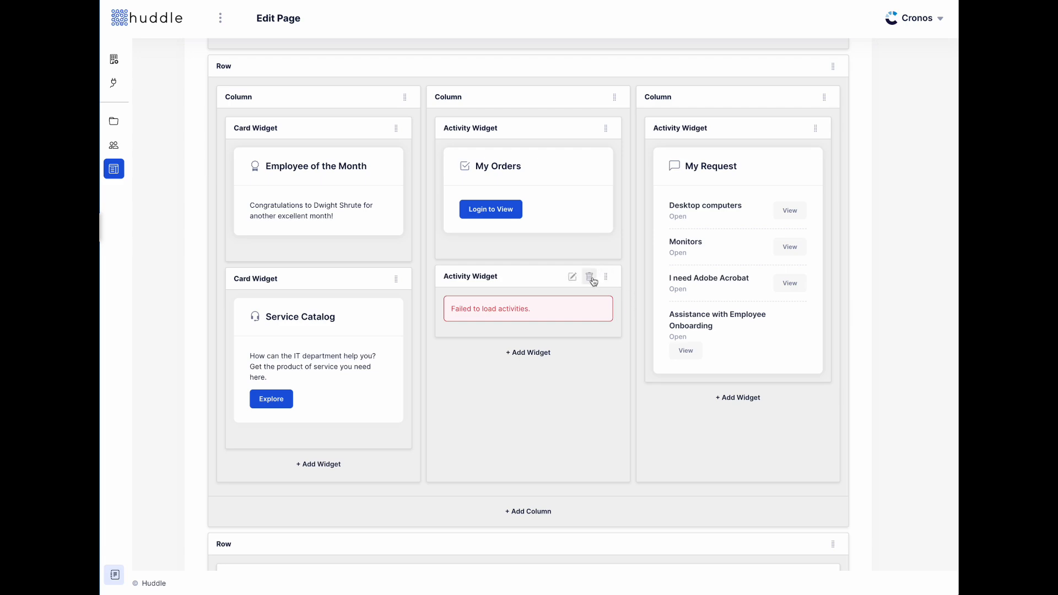
{"action": "left_click", "coordinate": [589, 278]}
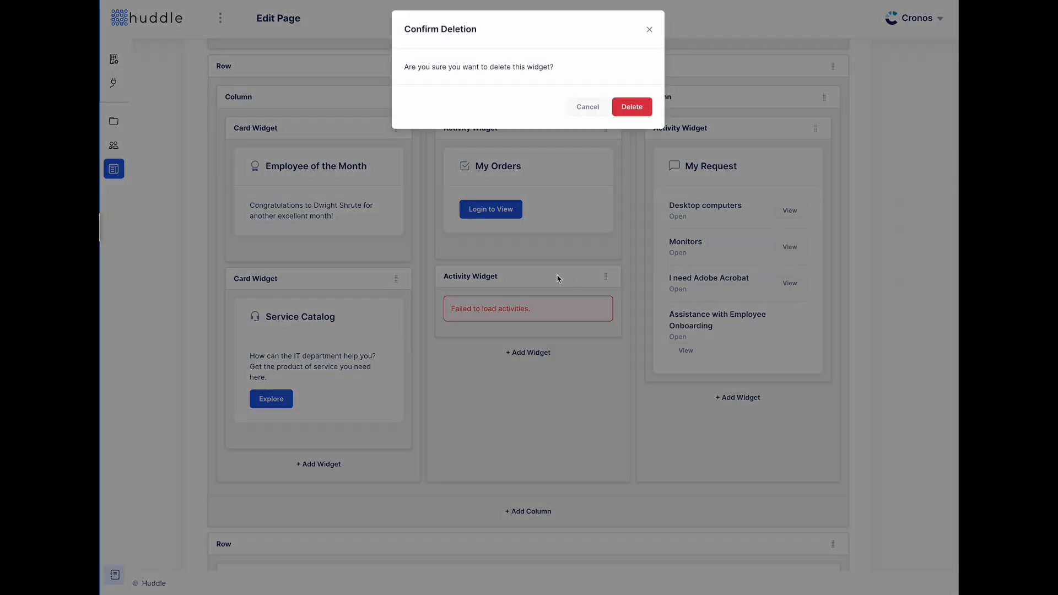
{"action": "left_click", "coordinate": [633, 110]}
- Return to the Demo Portal's Pages Management list
{"action": "scroll", "coordinate": [659, 341], "scroll_direction": "up", "scroll_amount": 3}
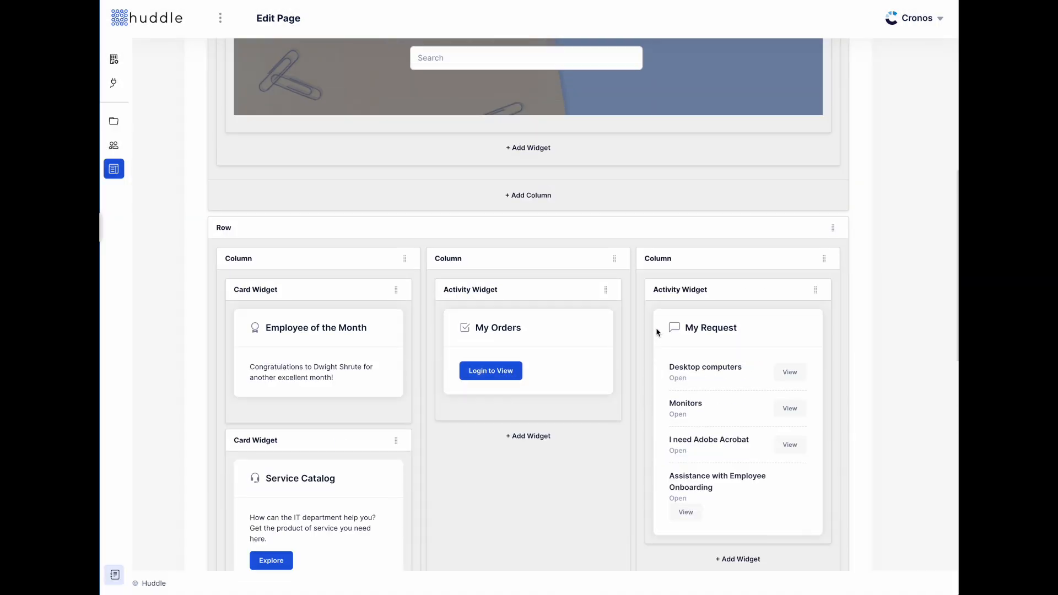
{"action": "scroll", "coordinate": [573, 385], "scroll_direction": "up", "scroll_amount": 3}
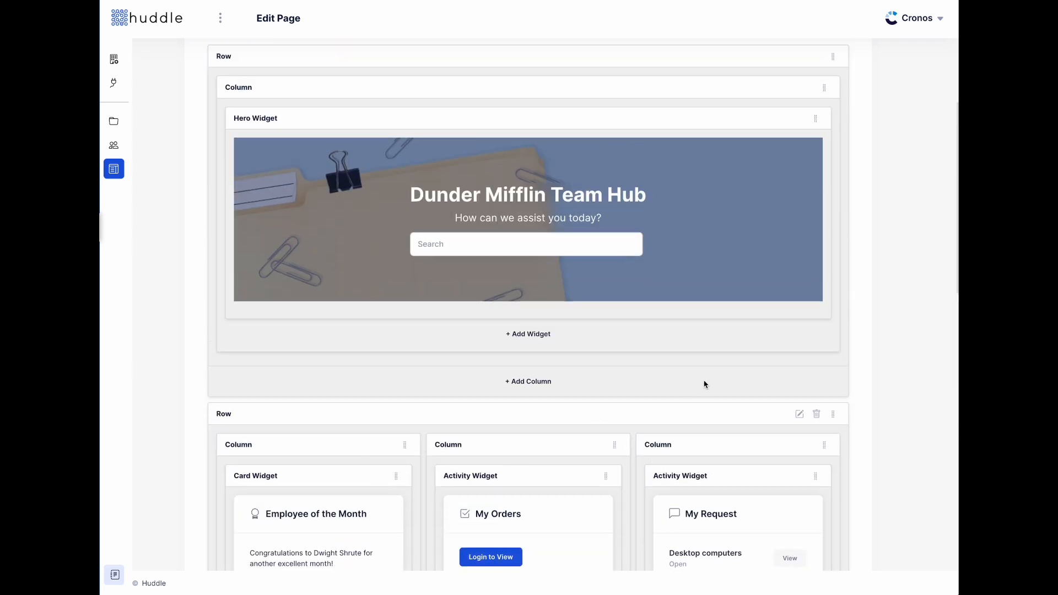
{"action": "scroll", "coordinate": [707, 363], "scroll_direction": "up", "scroll_amount": 3}
{"action": "left_click", "coordinate": [253, 107]}
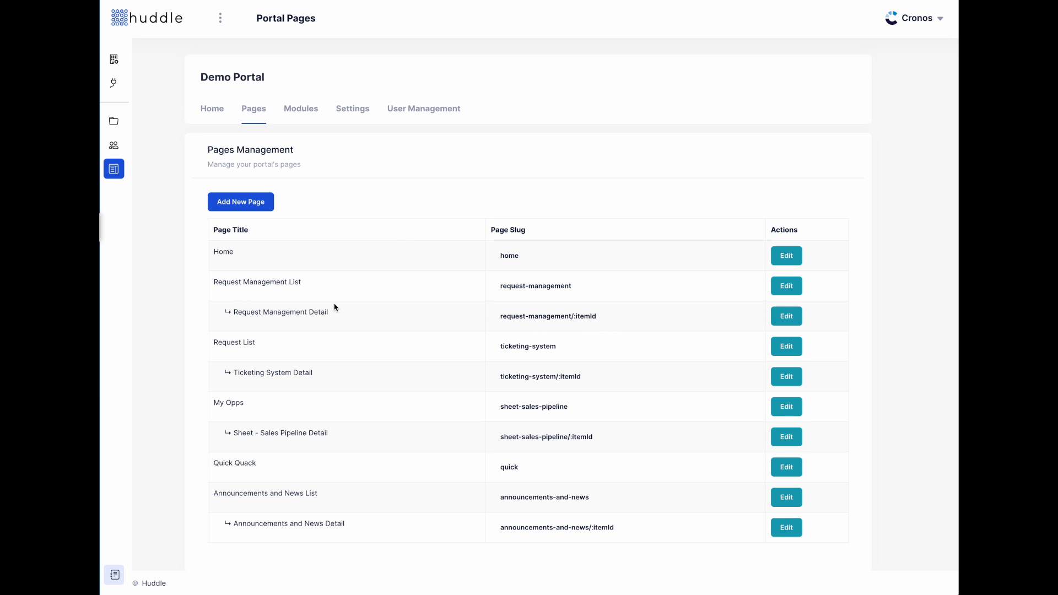
- Add the Request Management module template from Modules, then return to the pages list
{"action": "left_click", "coordinate": [292, 110]}
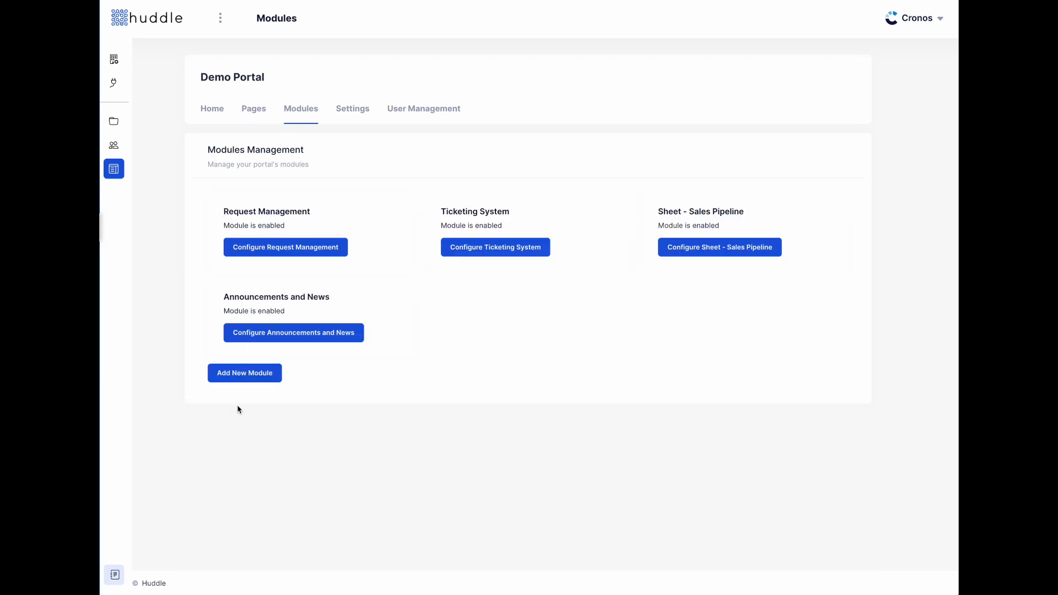
{"action": "left_click", "coordinate": [245, 371]}
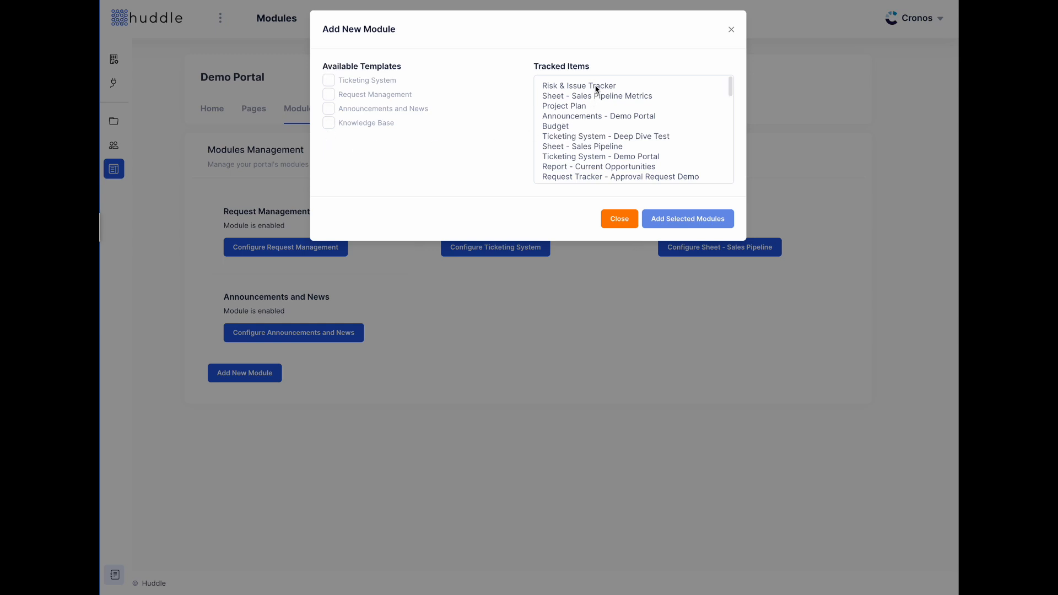
{"action": "scroll", "coordinate": [603, 157], "scroll_direction": "down", "scroll_amount": 10}
{"action": "scroll", "coordinate": [602, 151], "scroll_direction": "down", "scroll_amount": 6}
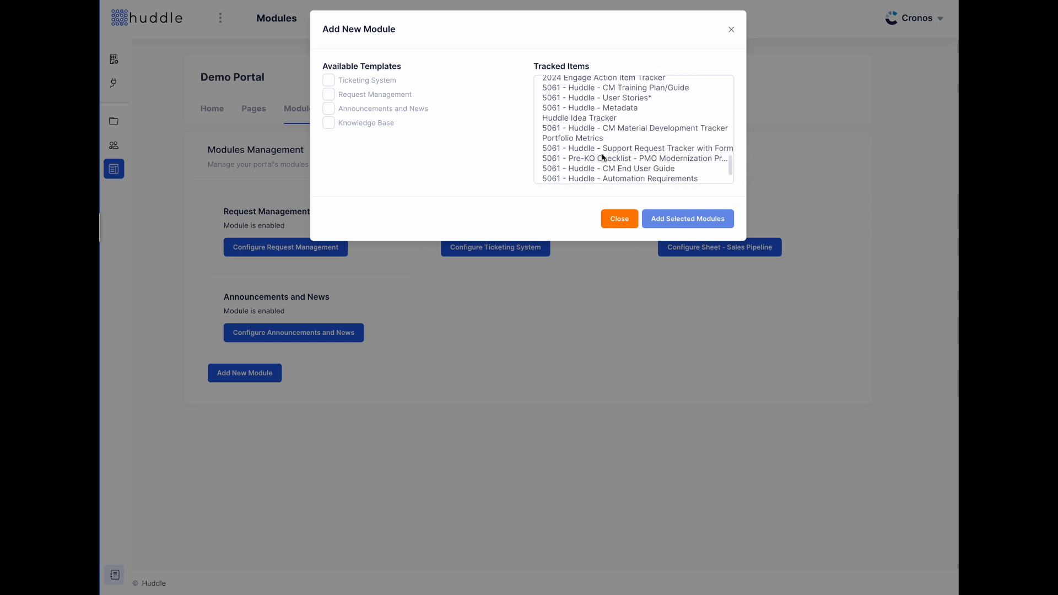
{"action": "scroll", "coordinate": [603, 157], "scroll_direction": "up", "scroll_amount": 15}
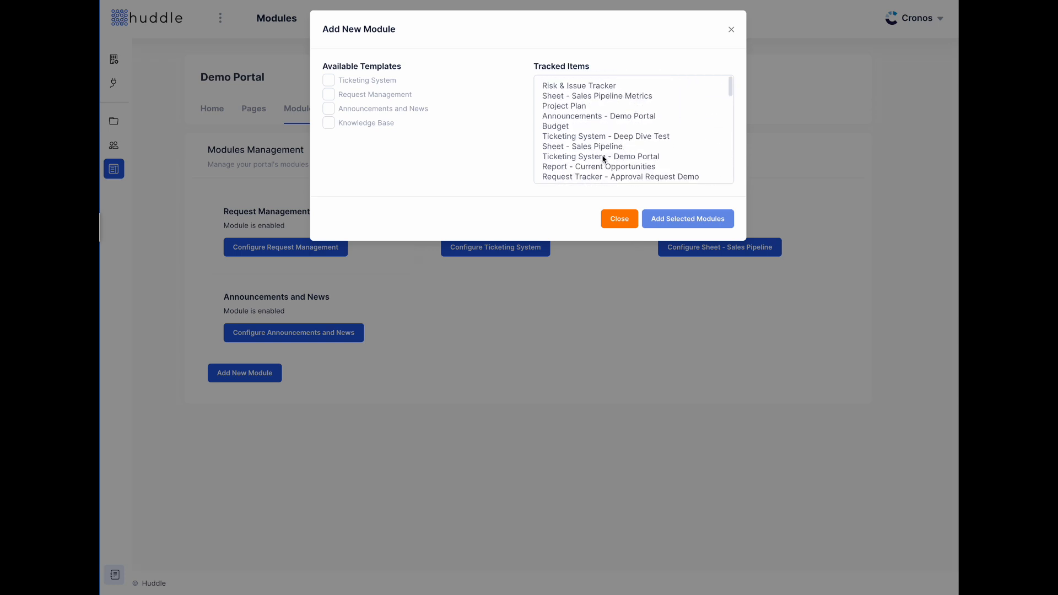
{"action": "left_click", "coordinate": [327, 96]}
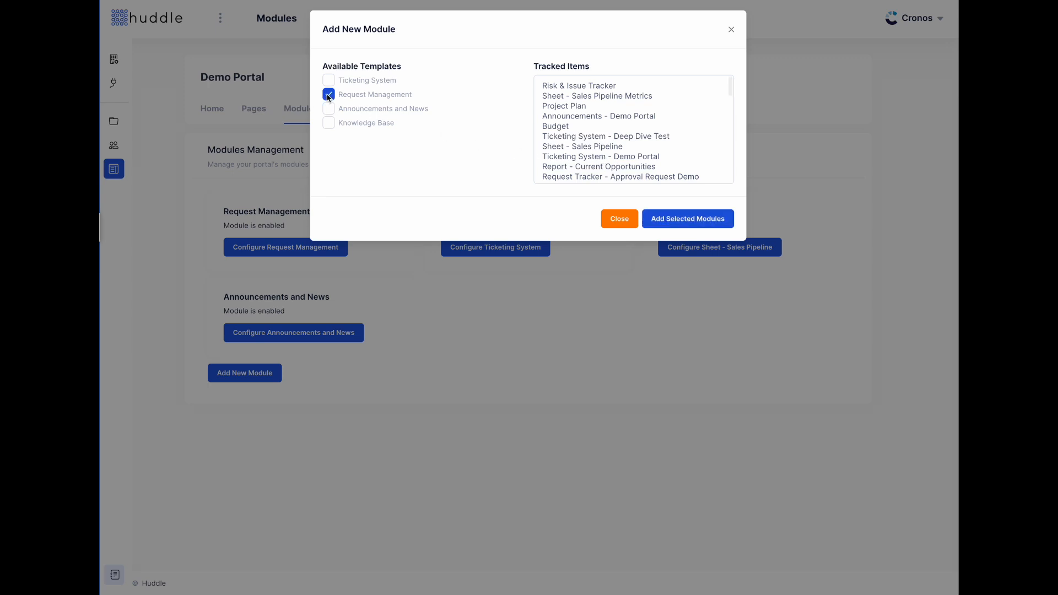
{"action": "left_click", "coordinate": [687, 217]}
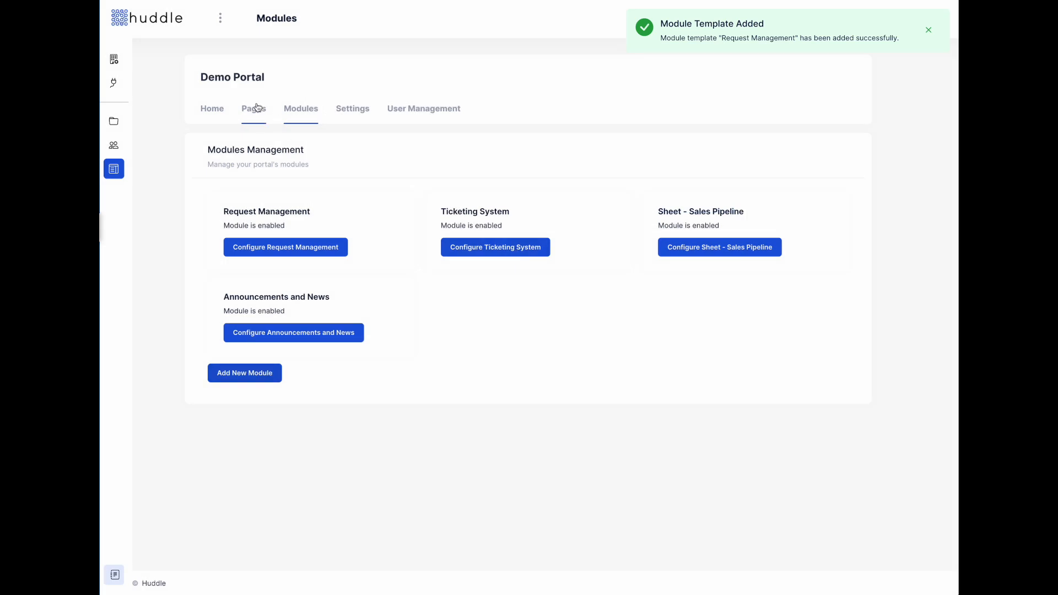
{"action": "left_click", "coordinate": [255, 107]}
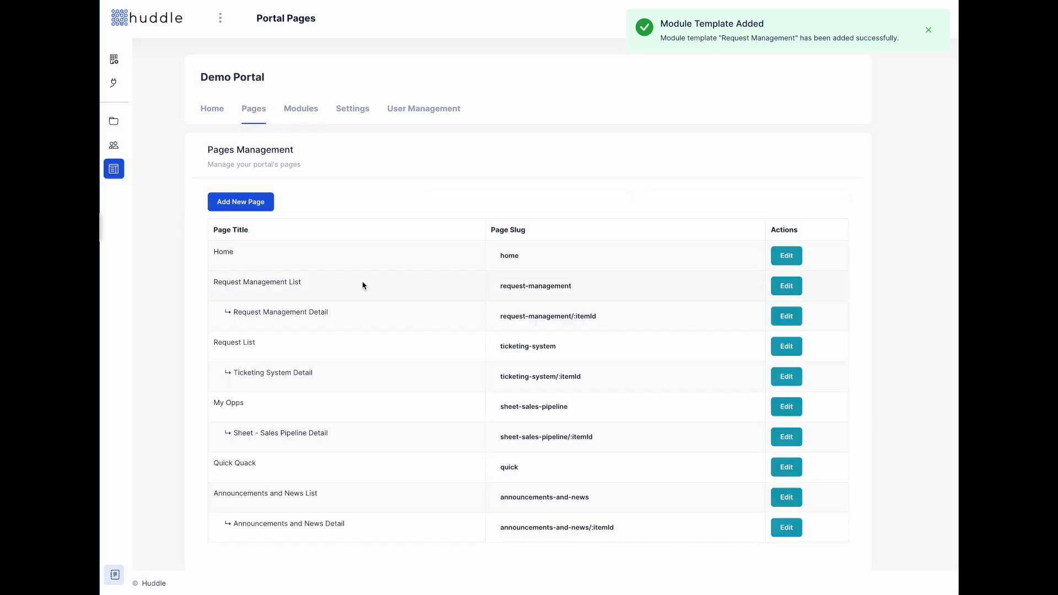
- Place a List widget on the Request Management List page, then view the live customer portal
{"action": "key", "text": "super+r"}
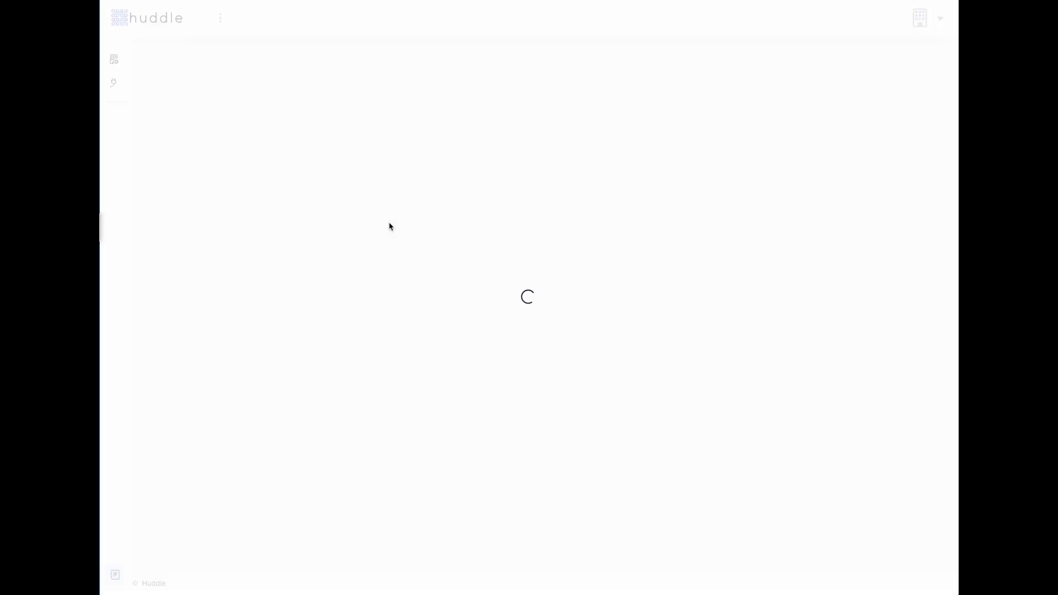
{"action": "scroll", "coordinate": [390, 226], "scroll_direction": "down", "scroll_amount": 2}
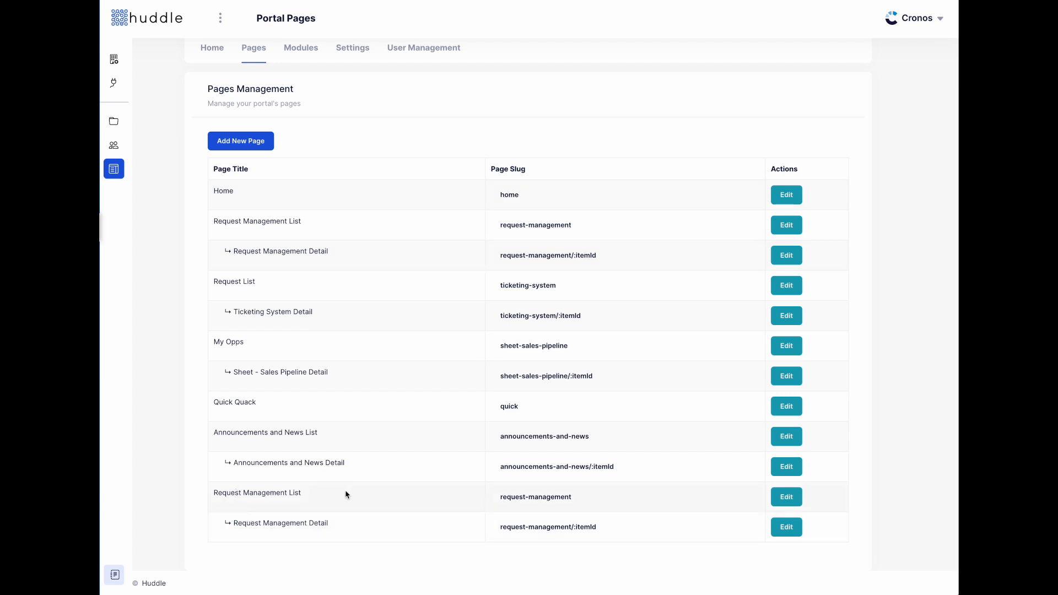
{"action": "left_click", "coordinate": [785, 497]}
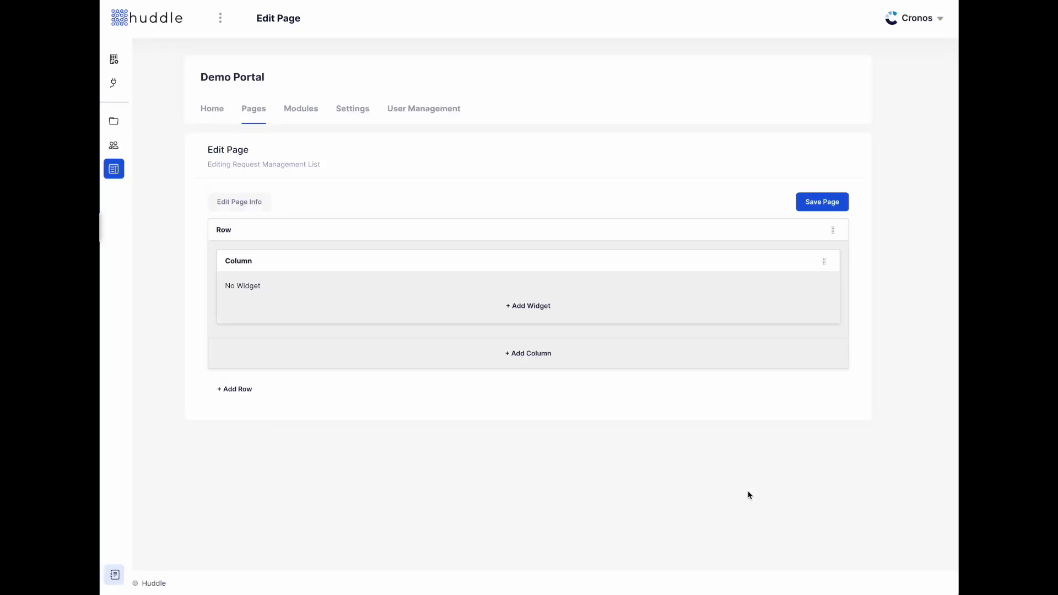
{"action": "left_click", "coordinate": [519, 311]}
{"action": "left_click", "coordinate": [487, 108]}
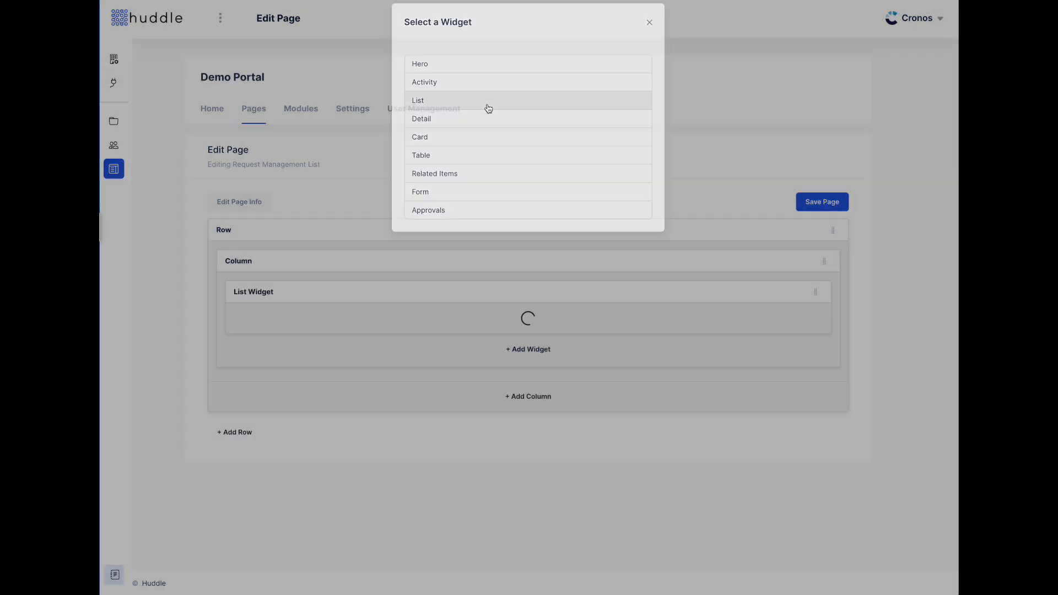
{"action": "left_click", "coordinate": [780, 291]}
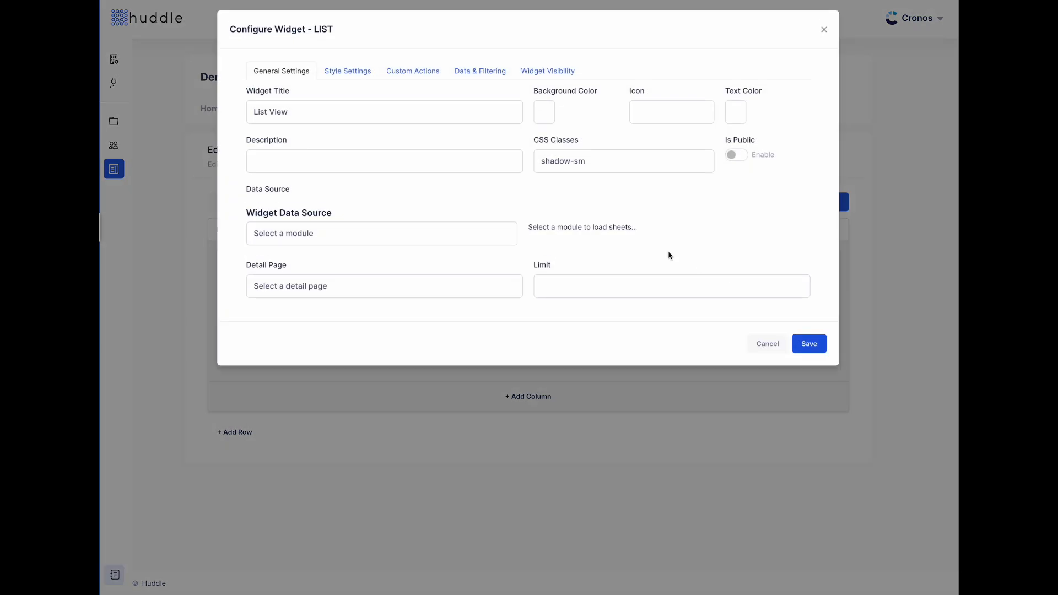
{"action": "left_click", "coordinate": [763, 346]}
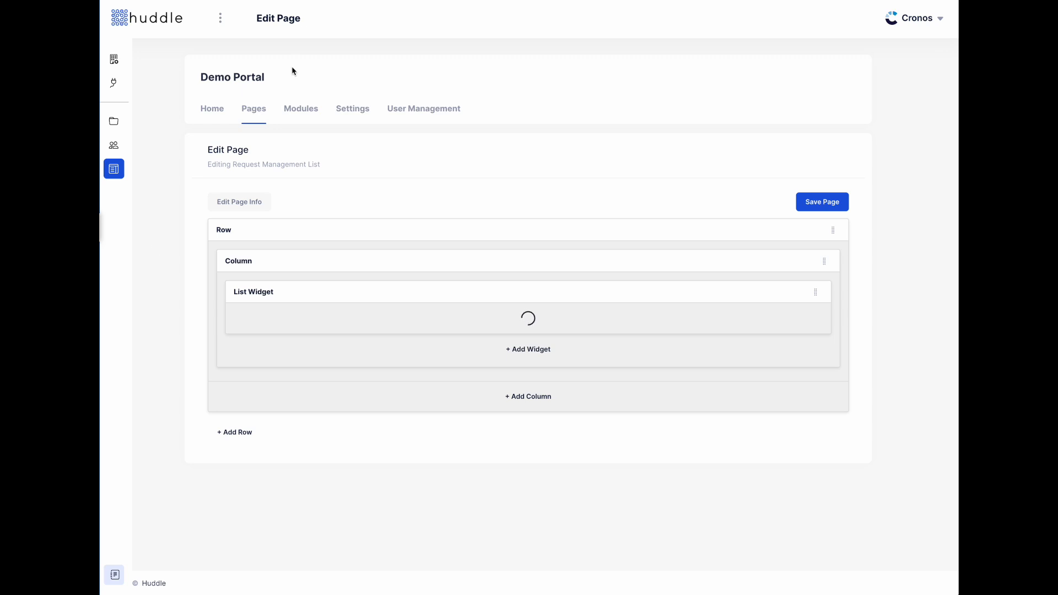
{"action": "left_click", "coordinate": [211, 110]}
{"action": "left_click", "coordinate": [262, 220]}
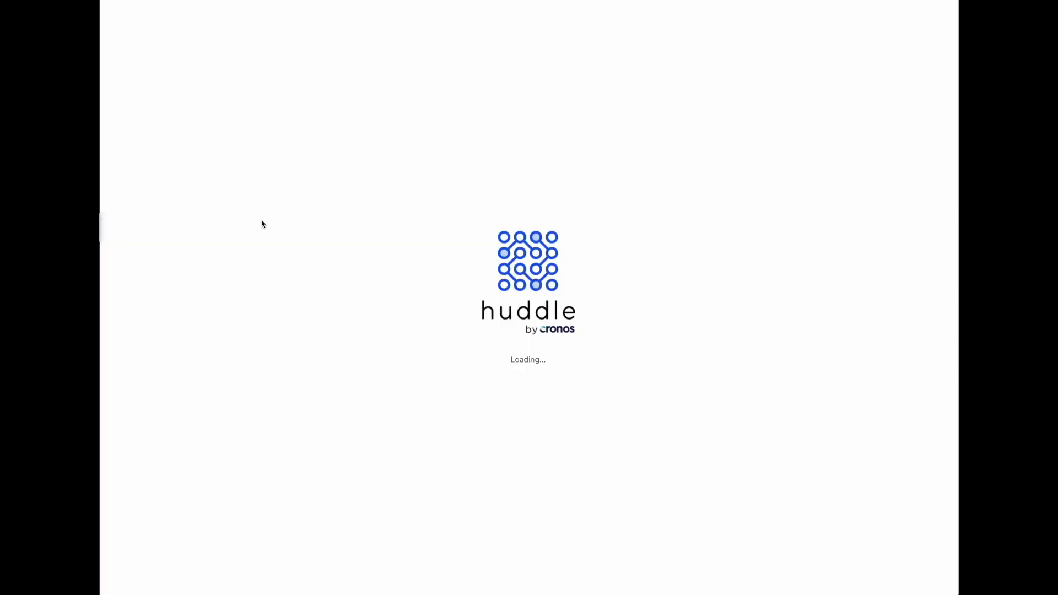